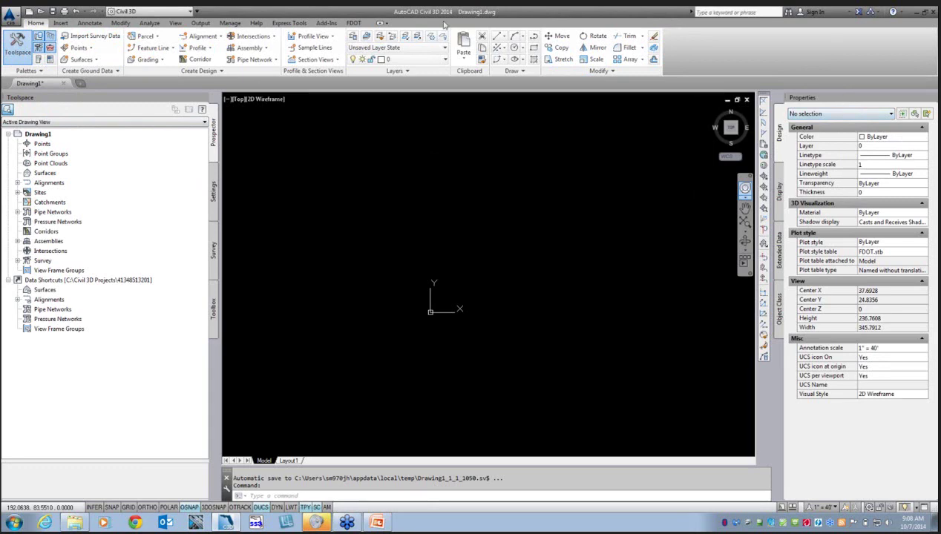
Show the FDOT ribbon tab for the blank Drawing1.
{"action": "left_click", "coordinate": [353, 23]}
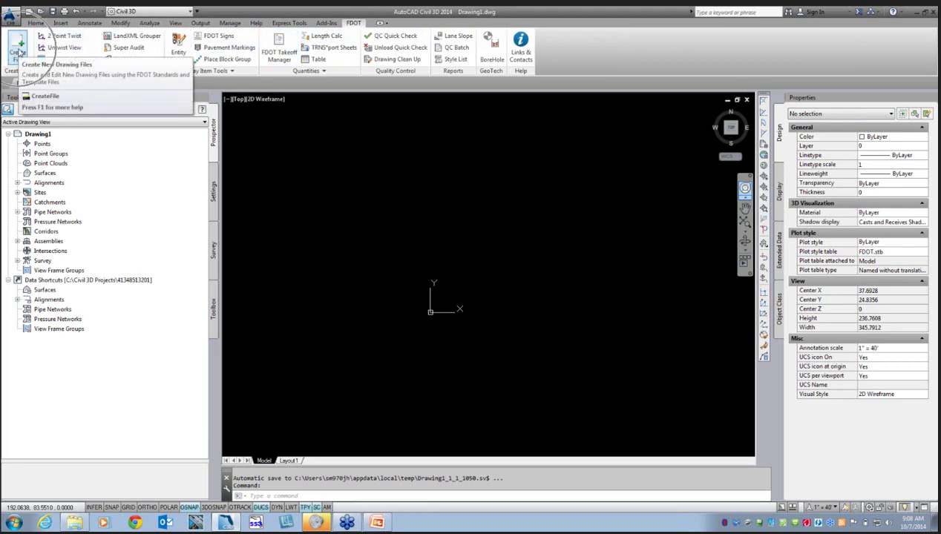
Create CTLSRD02.dwg as a Survey Project Network Control Sheets file with FDOT Create File, then open it.
{"action": "left_click", "coordinate": [19, 51]}
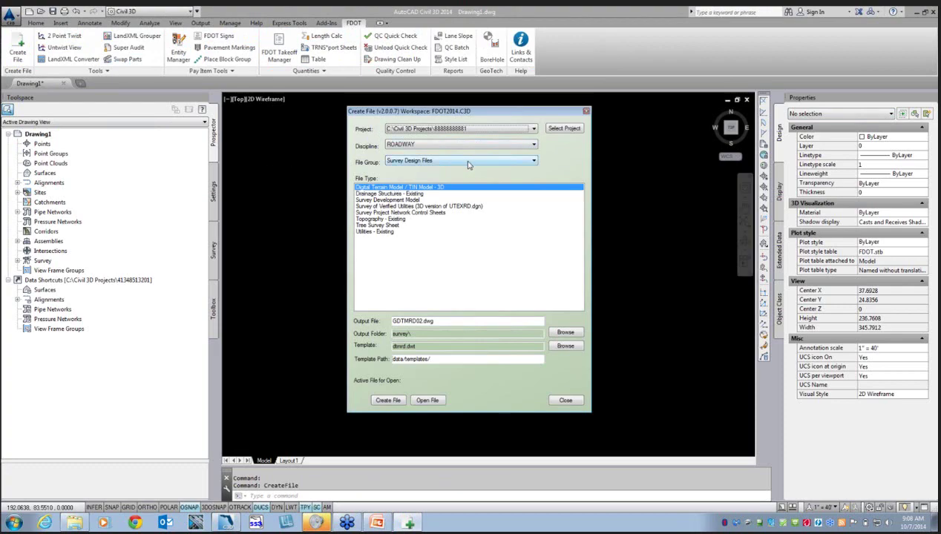
{"action": "left_click", "coordinate": [413, 213]}
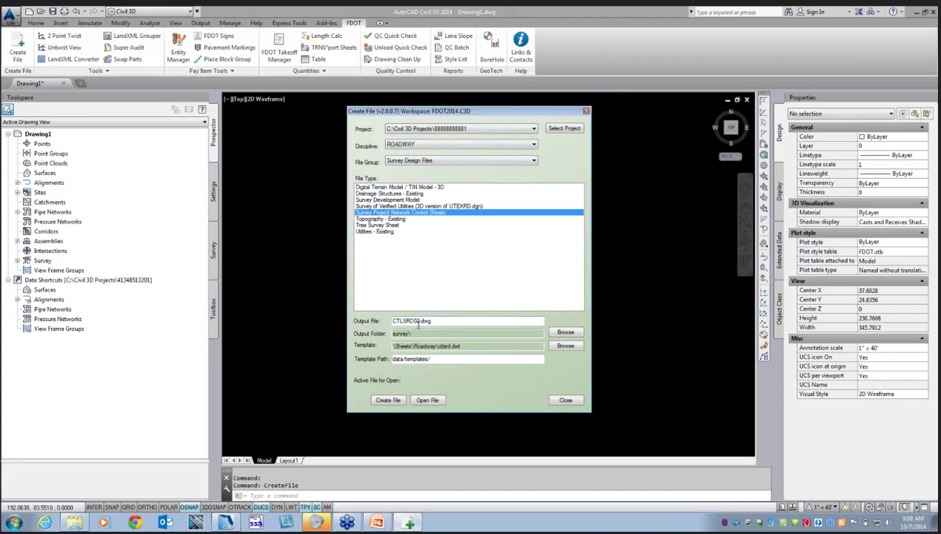
{"action": "left_click", "coordinate": [389, 401]}
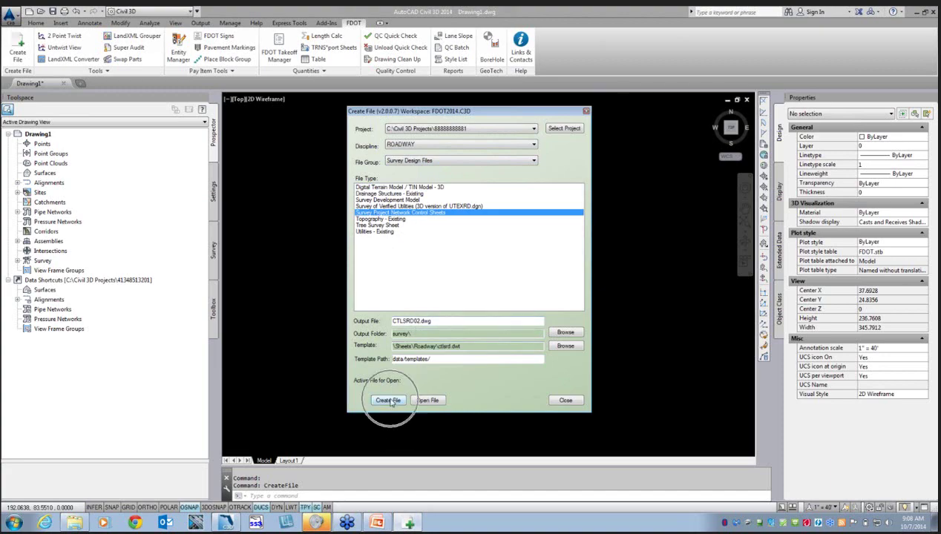
{"action": "left_click", "coordinate": [429, 402]}
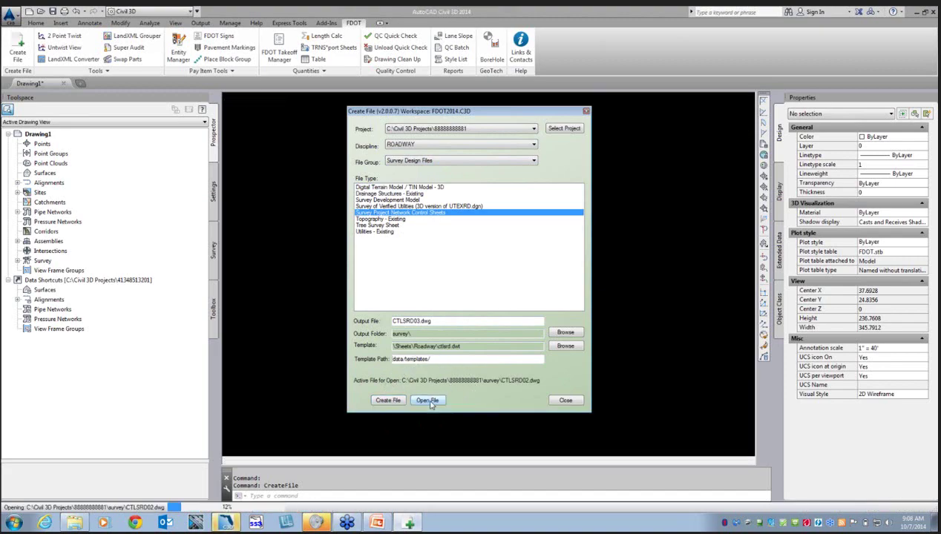
Close the Create File dialog and display the CTLDAT Horizontal and Vertical Control layout.
{"action": "left_click", "coordinate": [587, 112]}
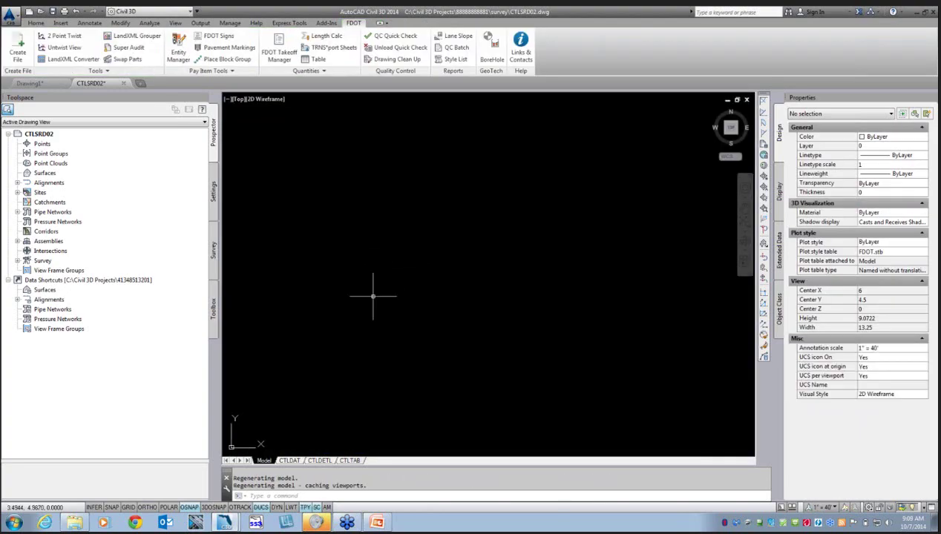
{"action": "mouse_move", "coordinate": [290, 460]}
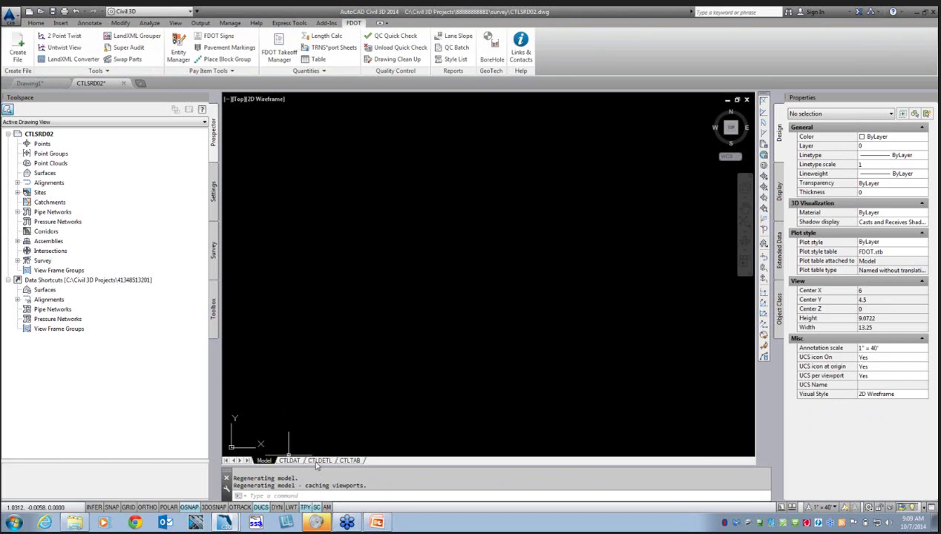
{"action": "mouse_move", "coordinate": [352, 463]}
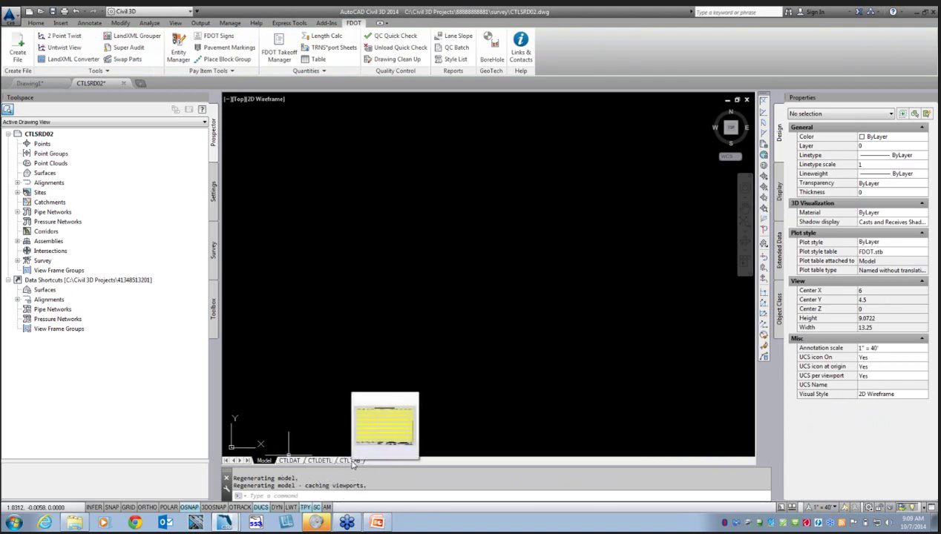
{"action": "left_click", "coordinate": [287, 460]}
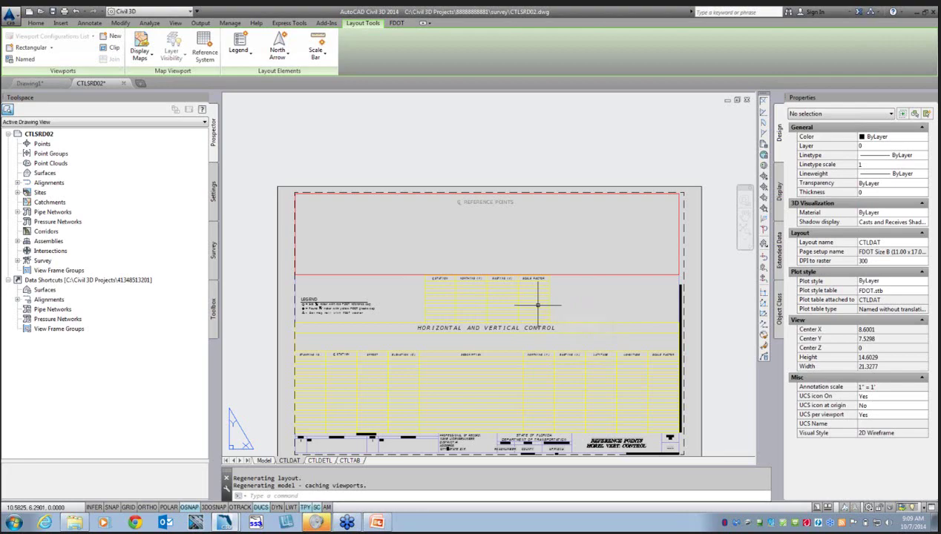
Select the 24-row, 10-column Horizontal and Vertical Control table on the CTLDAT sheet.
{"action": "mouse_move", "coordinate": [537, 304]}
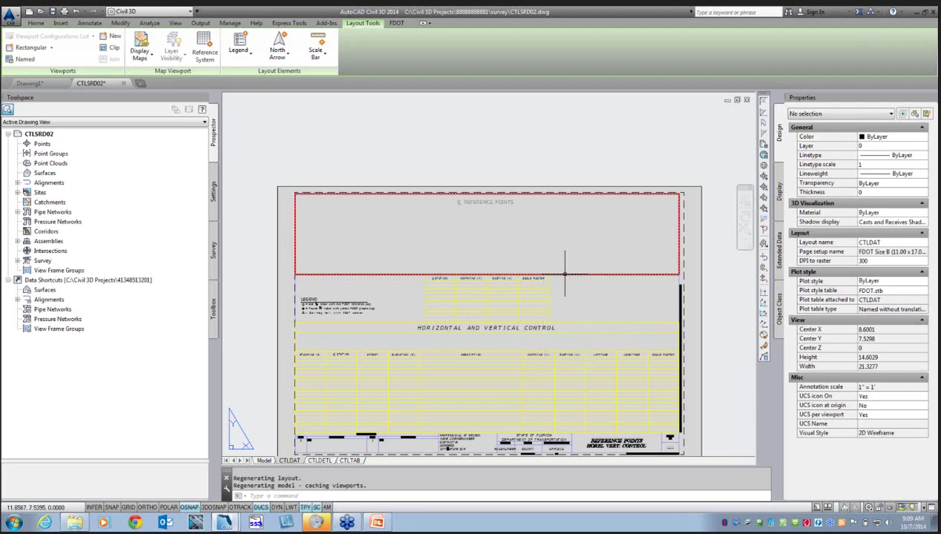
{"action": "scroll", "coordinate": [464, 283], "scroll_direction": "up", "scroll_amount": 2}
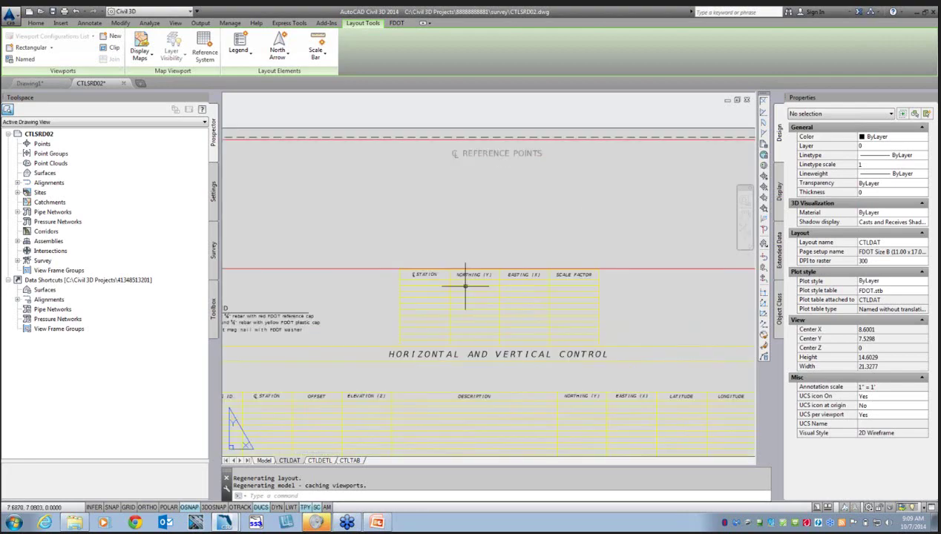
{"action": "scroll", "coordinate": [472, 295], "scroll_direction": "up", "scroll_amount": 2}
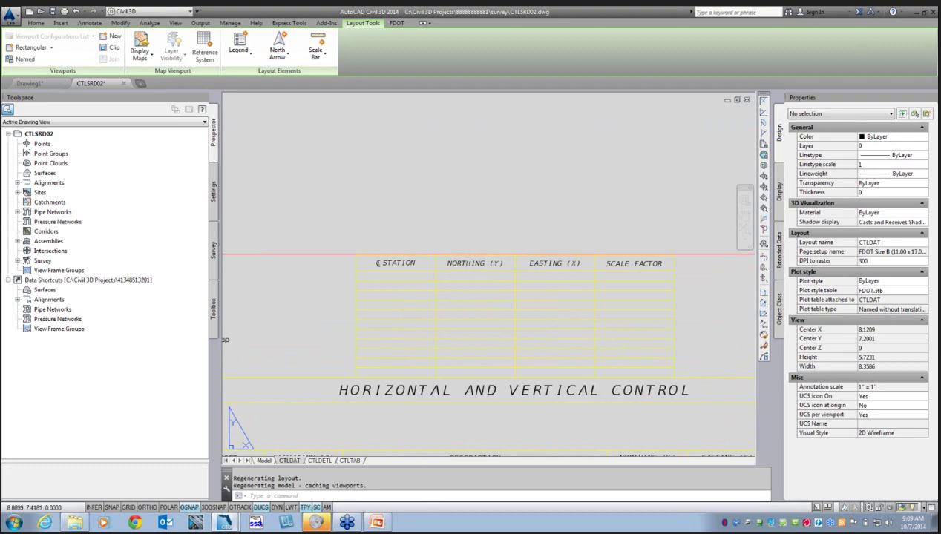
{"action": "scroll", "coordinate": [481, 262], "scroll_direction": "down", "scroll_amount": 2}
{"action": "scroll", "coordinate": [480, 262], "scroll_direction": "down", "scroll_amount": 2}
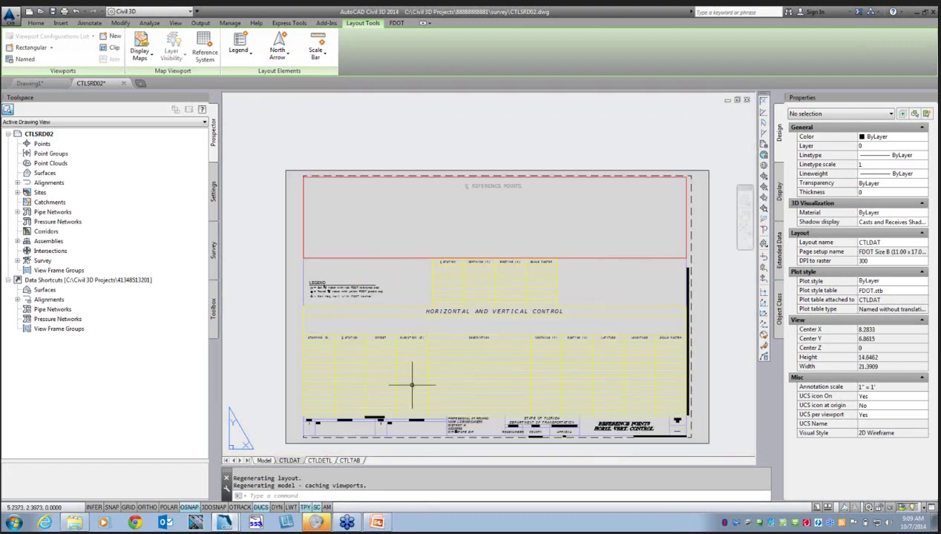
{"action": "scroll", "coordinate": [395, 391], "scroll_direction": "up", "scroll_amount": 2}
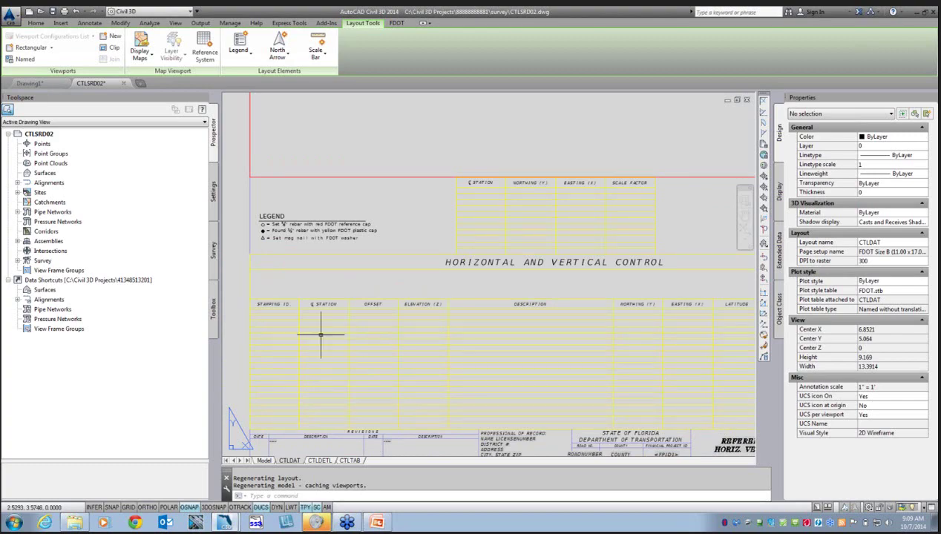
{"action": "left_click", "coordinate": [278, 328]}
{"action": "left_click", "coordinate": [277, 328]}
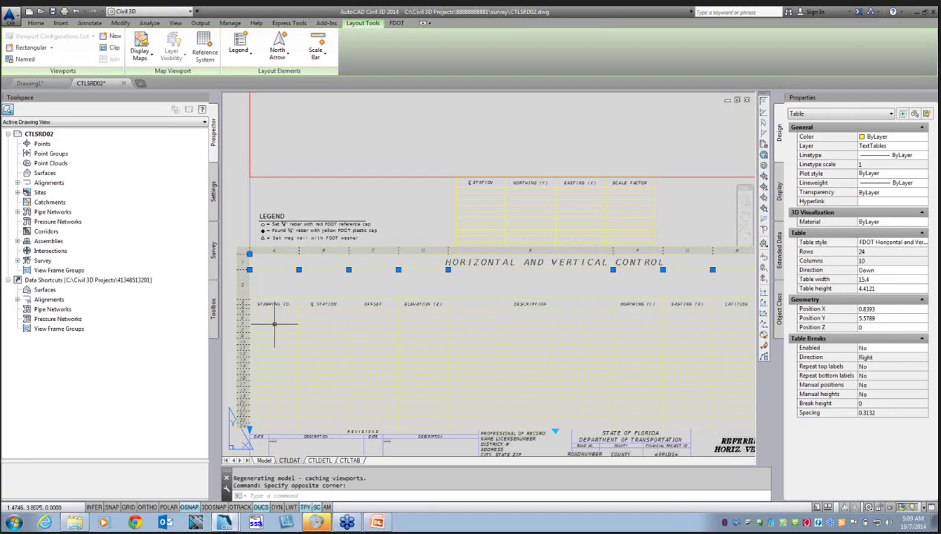
{"action": "scroll", "coordinate": [275, 321], "scroll_direction": "up", "scroll_amount": 2}
{"action": "left_click", "coordinate": [276, 317]}
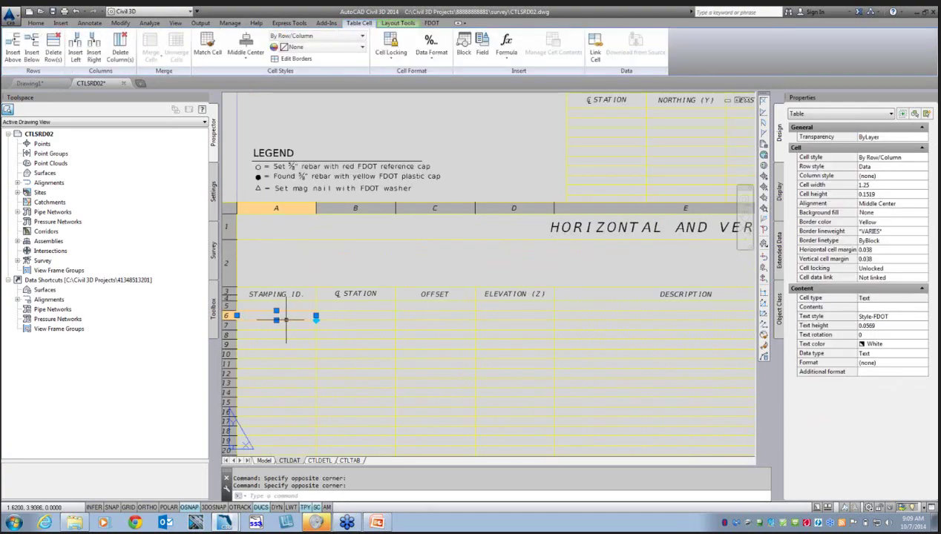
{"action": "left_click", "coordinate": [339, 317]}
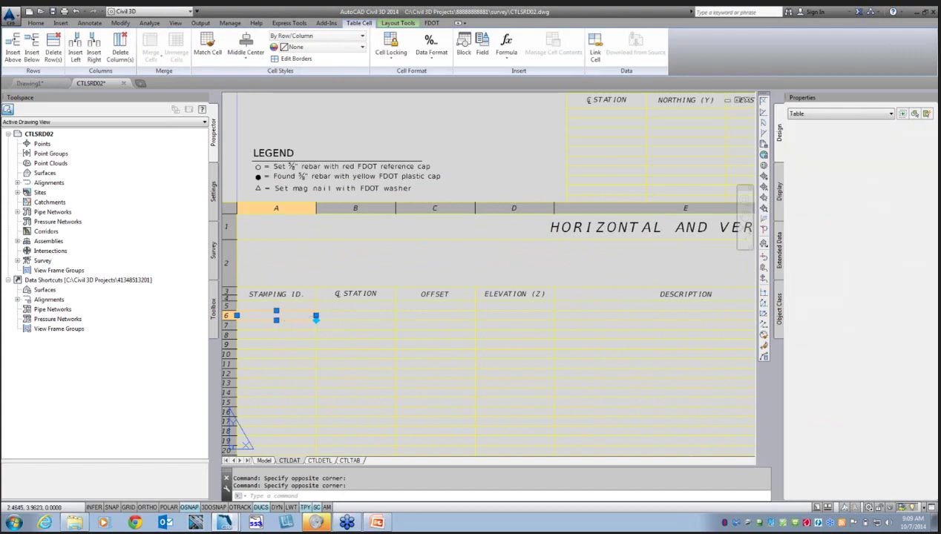
{"action": "left_click", "coordinate": [399, 23]}
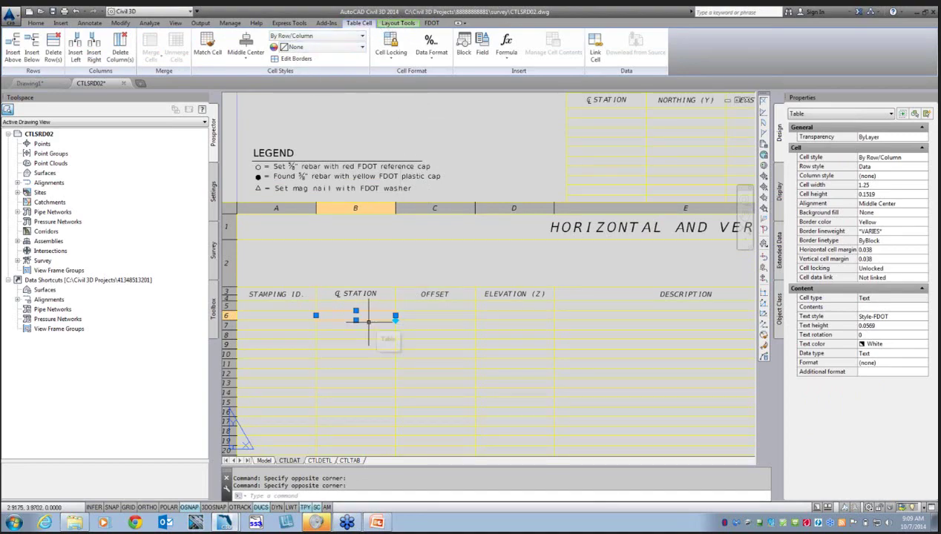
{"action": "key", "text": "Escape"}
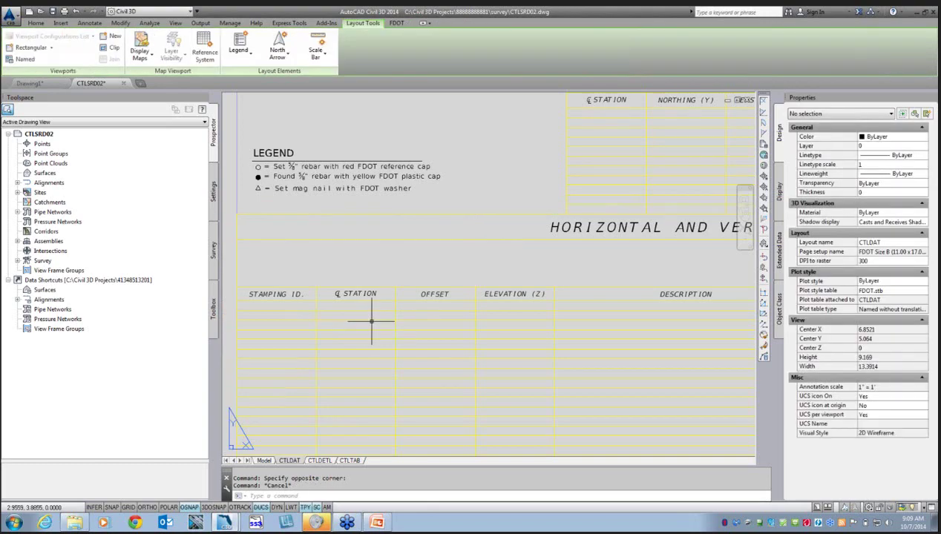
Display the CTLDETL layout sheet, then the CTLTAB layout sheet.
{"action": "left_click", "coordinate": [319, 461]}
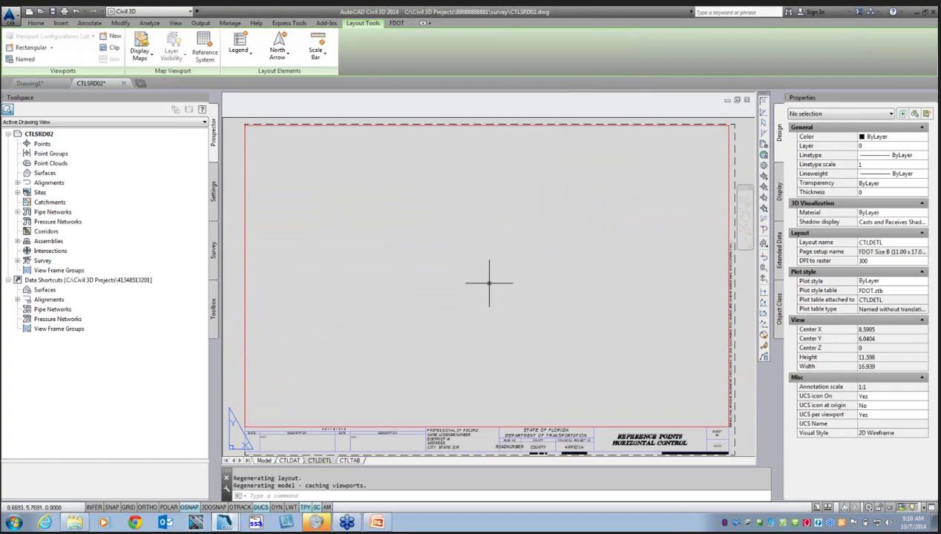
{"action": "left_click", "coordinate": [350, 461]}
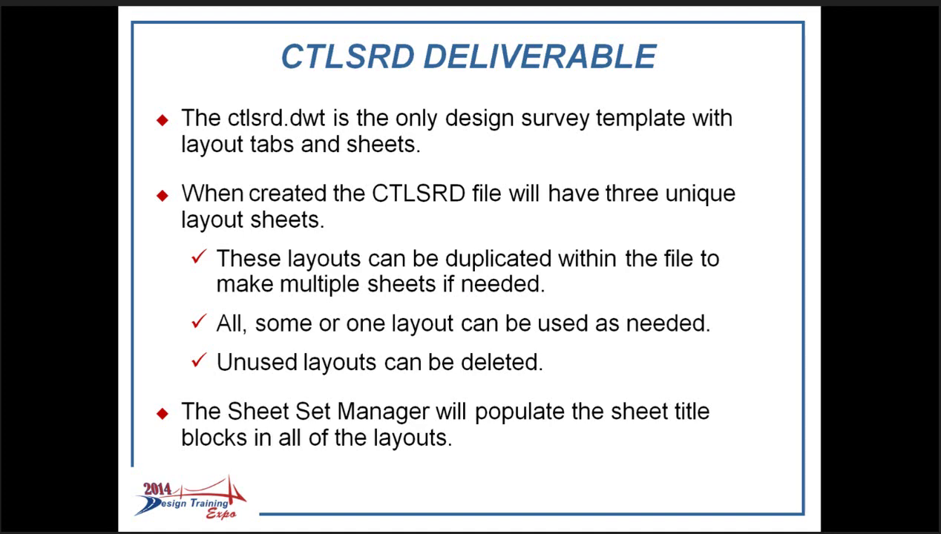
Advance to the Sheet Set Manager slide, then view the Survey/eng_data folder with CTLSRD.dst in Explorer.
{"action": "key", "text": "Right"}
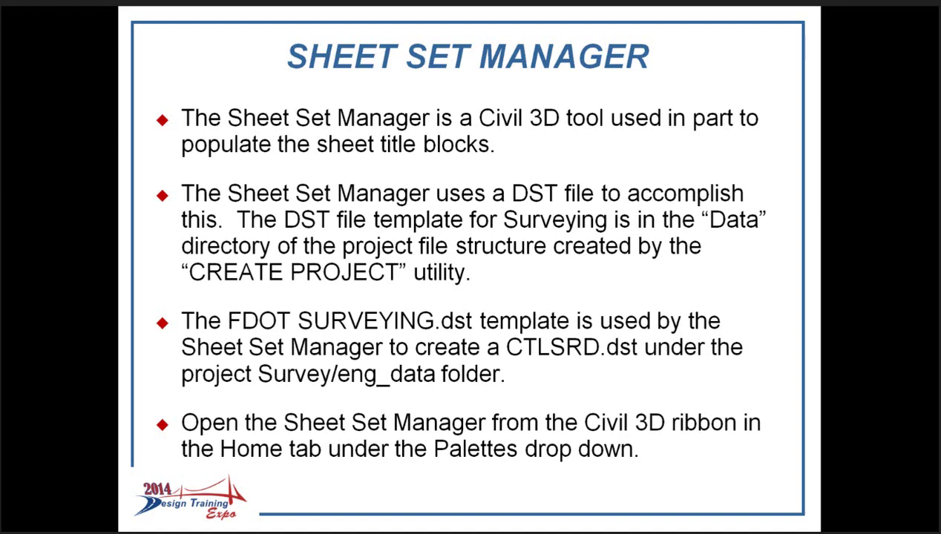
{"action": "key", "text": "alt+Tab"}
{"action": "key", "text": "alt+Tab"}
{"action": "key", "text": "alt+Tab"}
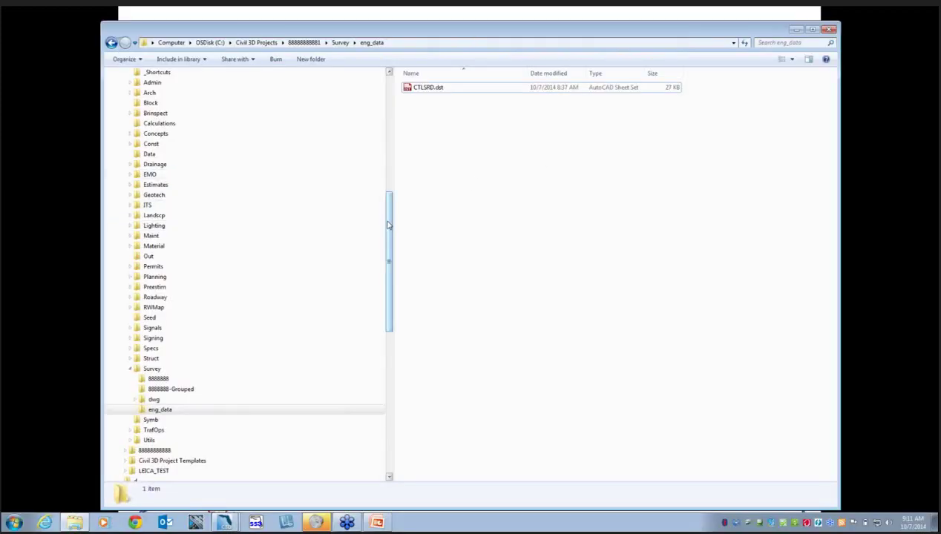
{"action": "scroll", "coordinate": [387, 224], "scroll_direction": "up", "scroll_amount": 3}
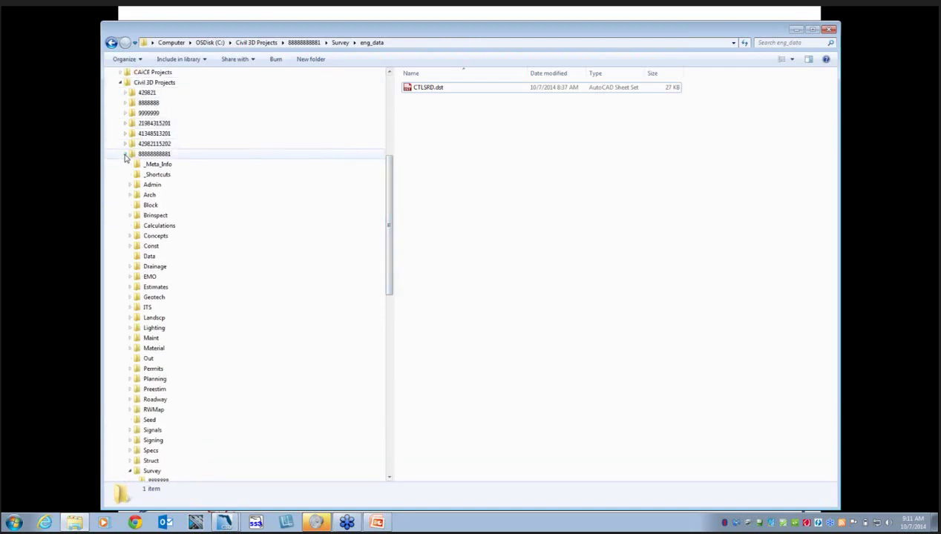
Show the project Data folder's six FDOT .dst sheet sets, including FDOT SURVEYING.dst.
{"action": "left_click", "coordinate": [125, 154]}
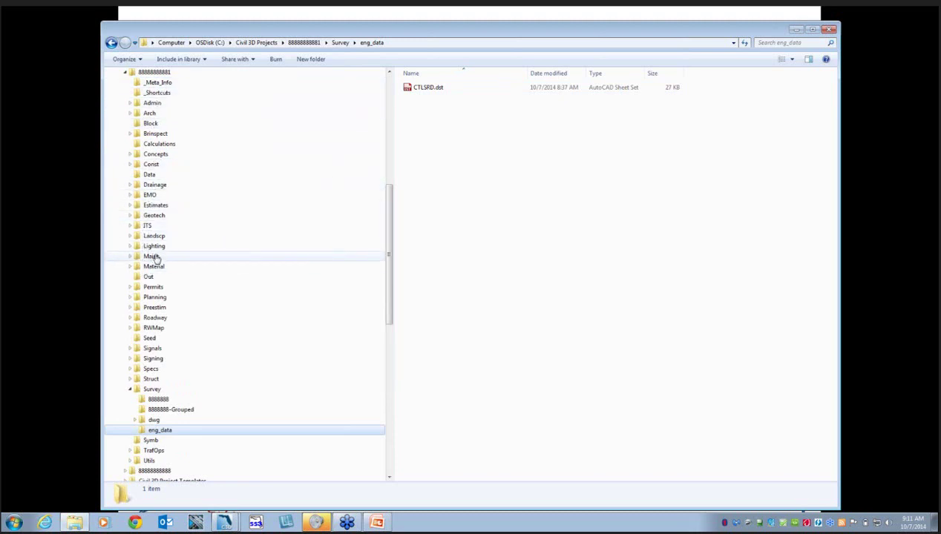
{"action": "left_click", "coordinate": [150, 177]}
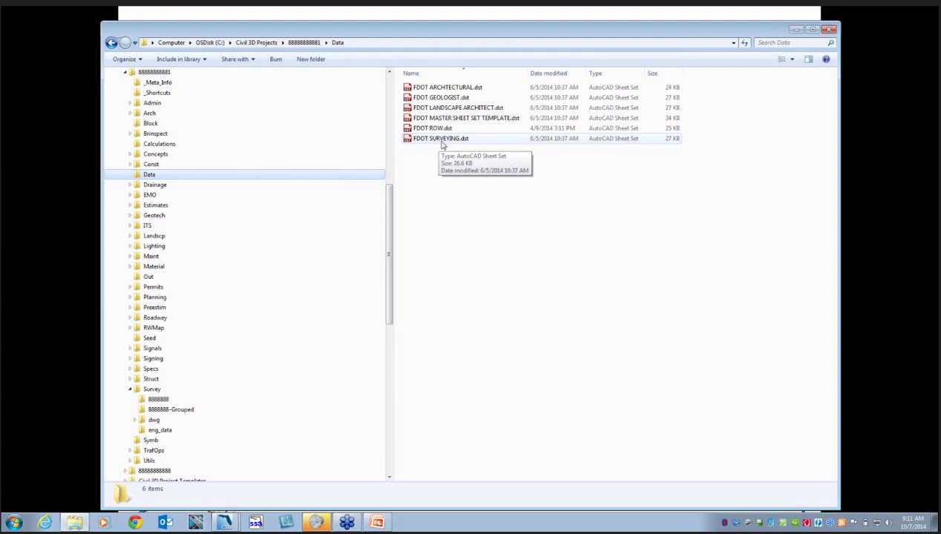
{"action": "key", "text": "alt+Tab"}
{"action": "key", "text": "alt+Tab"}
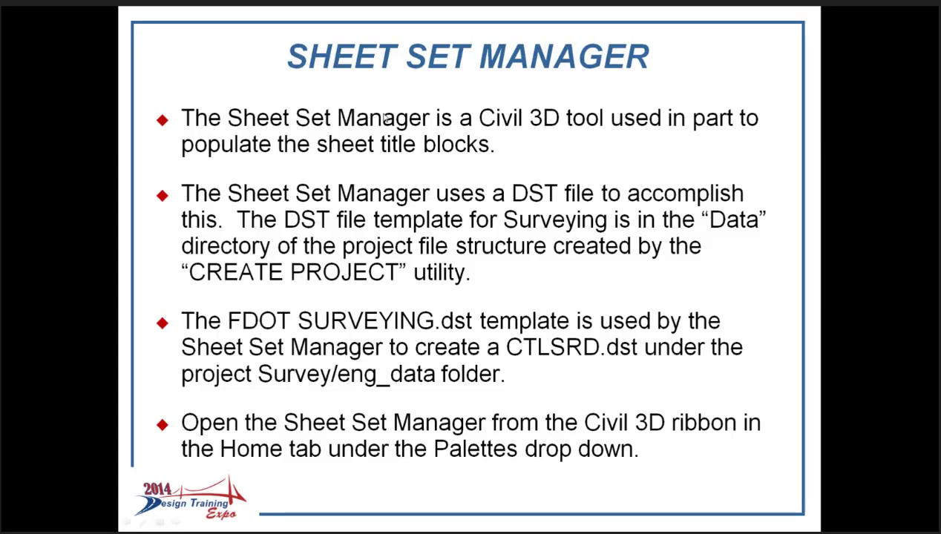
Advance the slideshow to the slide on opening the Sheet Set Manager from Palettes.
{"action": "left_click", "coordinate": [451, 159]}
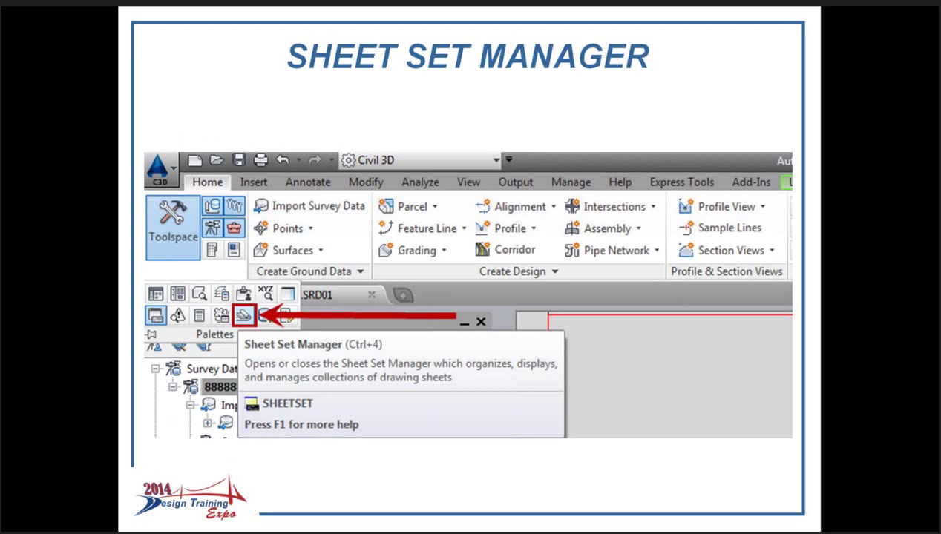
{"action": "key", "text": "Right"}
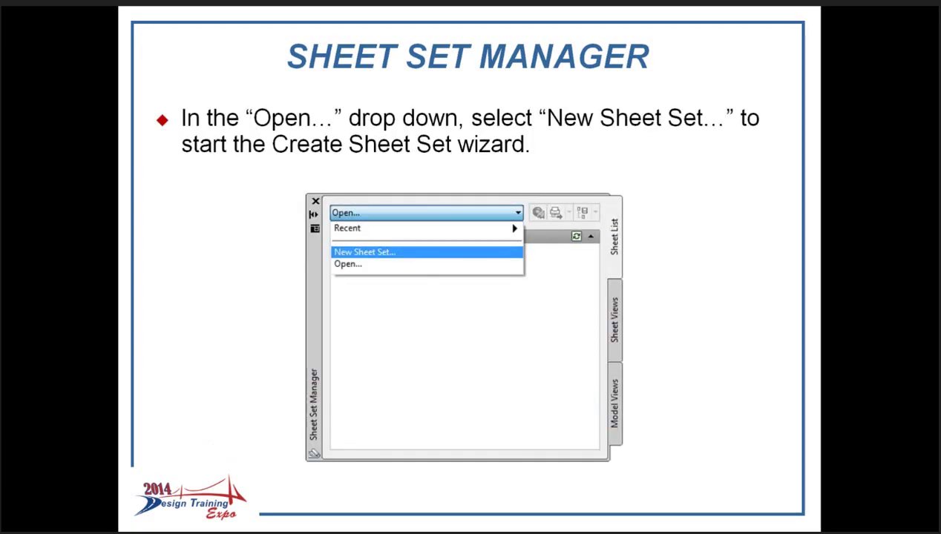
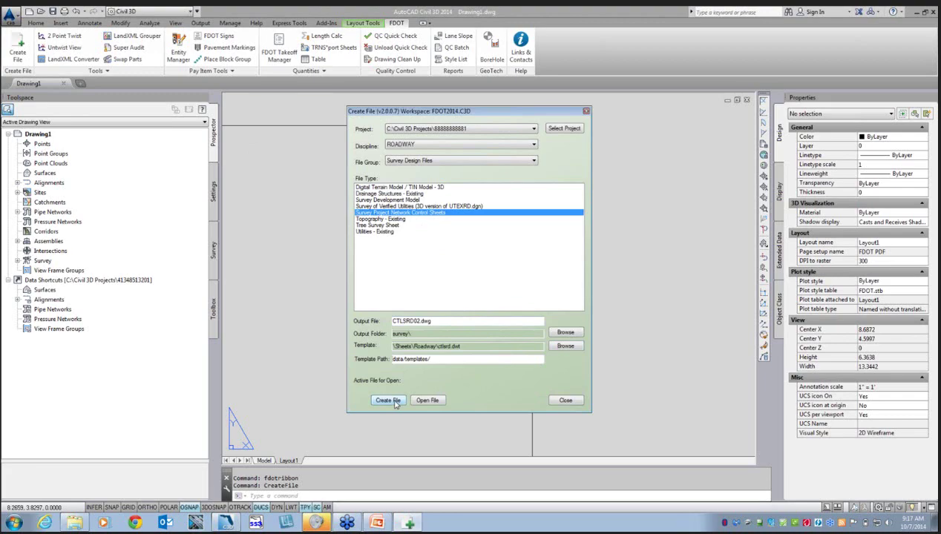
Create CTLSRD02.dwg in ROADWAY Survey Design Files from the ctlsrd.dwt template.
{"action": "left_click", "coordinate": [387, 401]}
Open the new CTLSRD02 drawing, dismiss Create File, and show the Sheet Set Manager palette.
{"action": "left_click", "coordinate": [427, 401]}
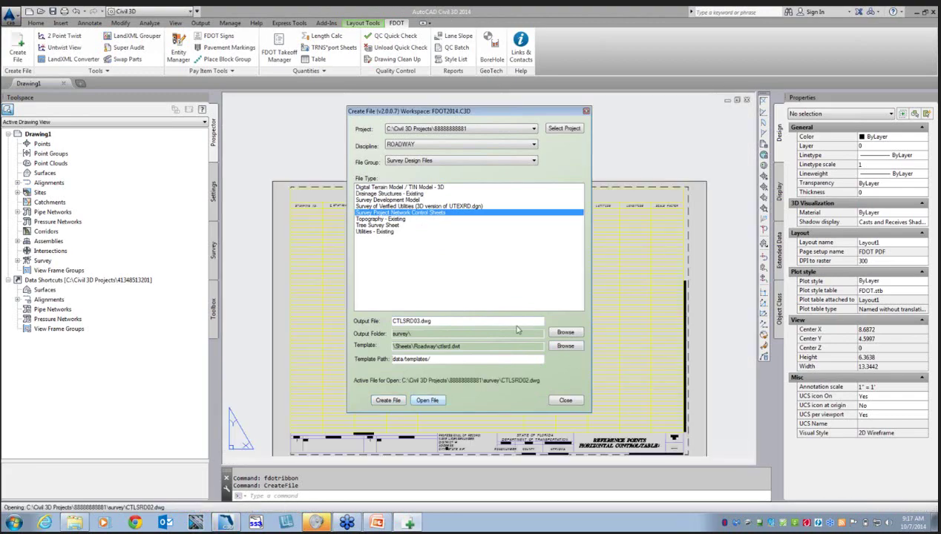
{"action": "left_click", "coordinate": [571, 404]}
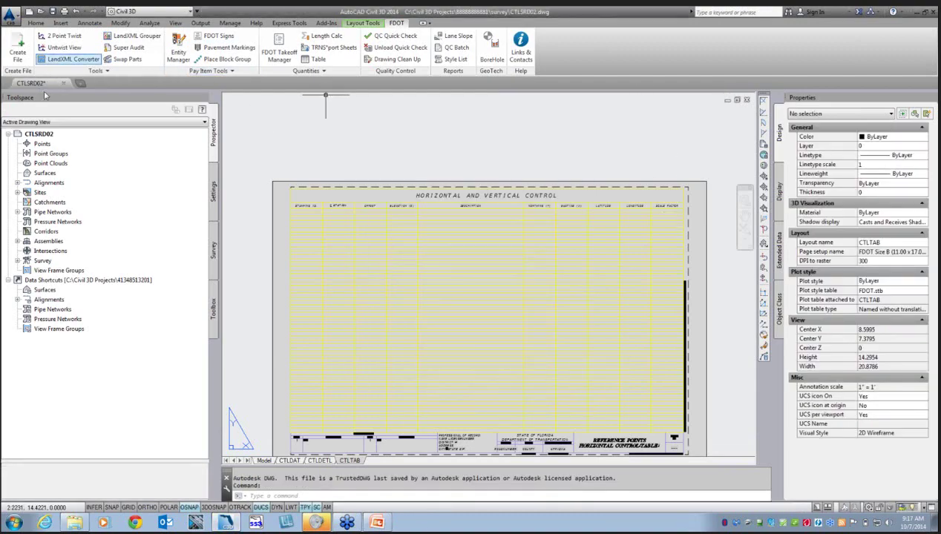
{"action": "left_click", "coordinate": [36, 23]}
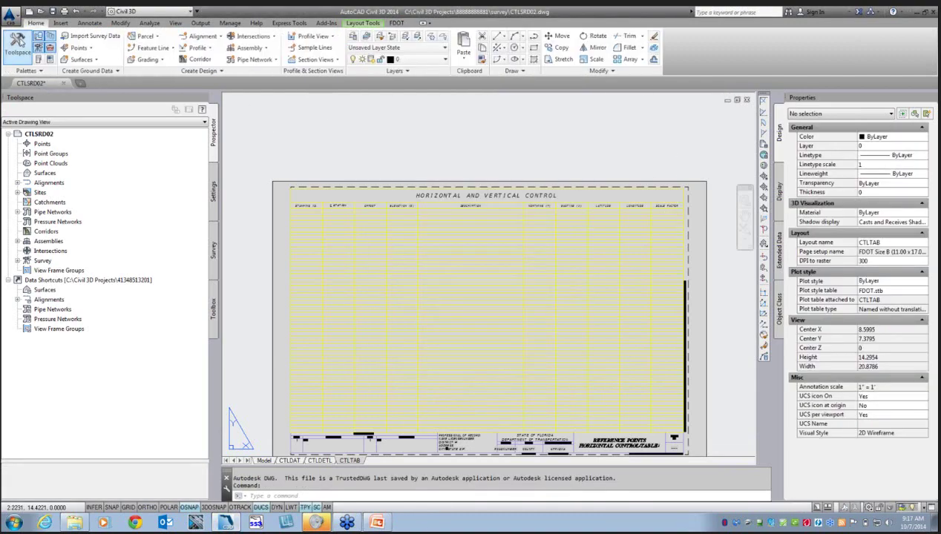
{"action": "left_click", "coordinate": [32, 70]}
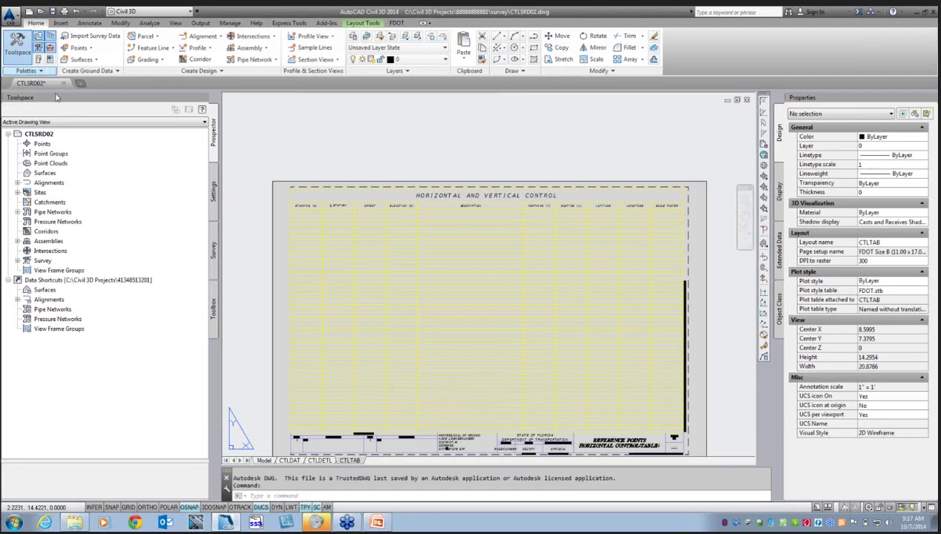
{"action": "left_click", "coordinate": [45, 95]}
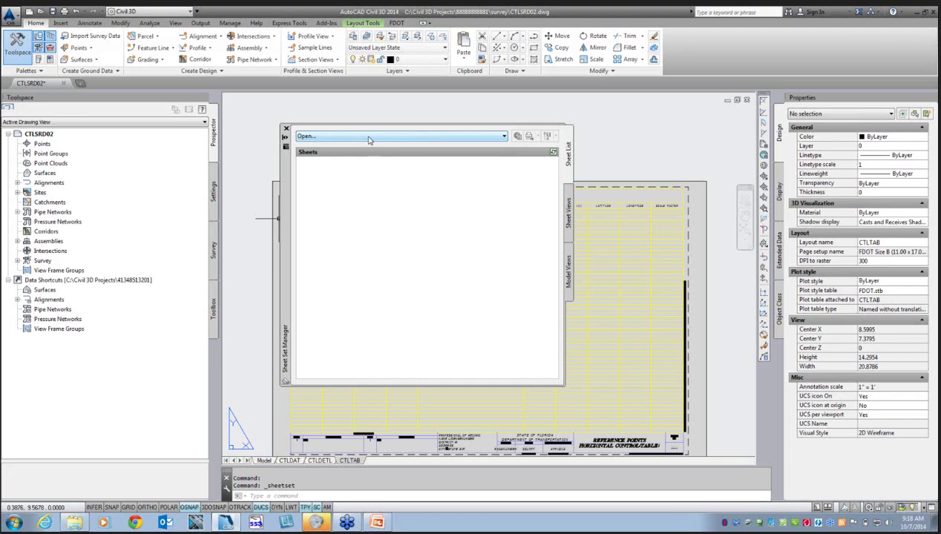
Start a new sheet set from the example Data\FDOT SURVEYING.dst and advance to Sheet Set Details.
{"action": "left_click", "coordinate": [472, 137]}
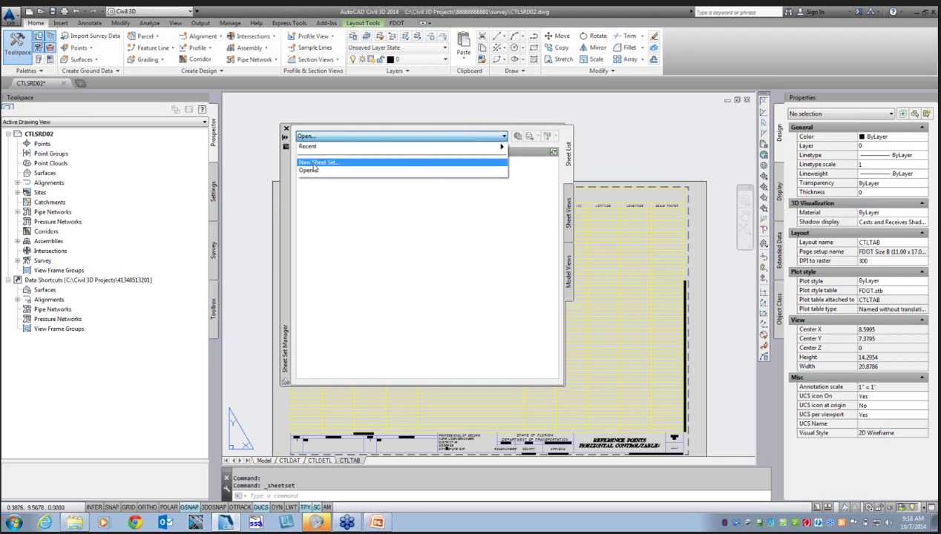
{"action": "left_click", "coordinate": [315, 163]}
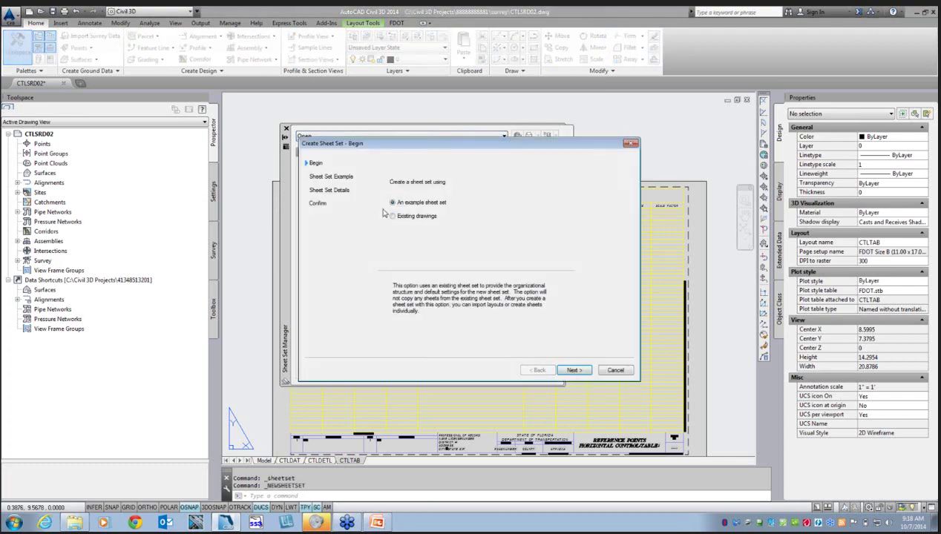
{"action": "left_click", "coordinate": [575, 370]}
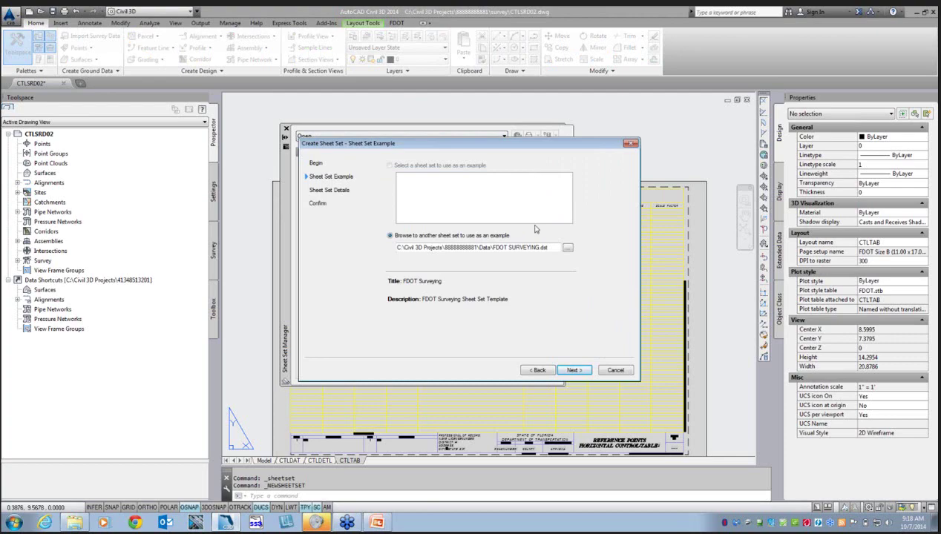
{"action": "left_click", "coordinate": [568, 250]}
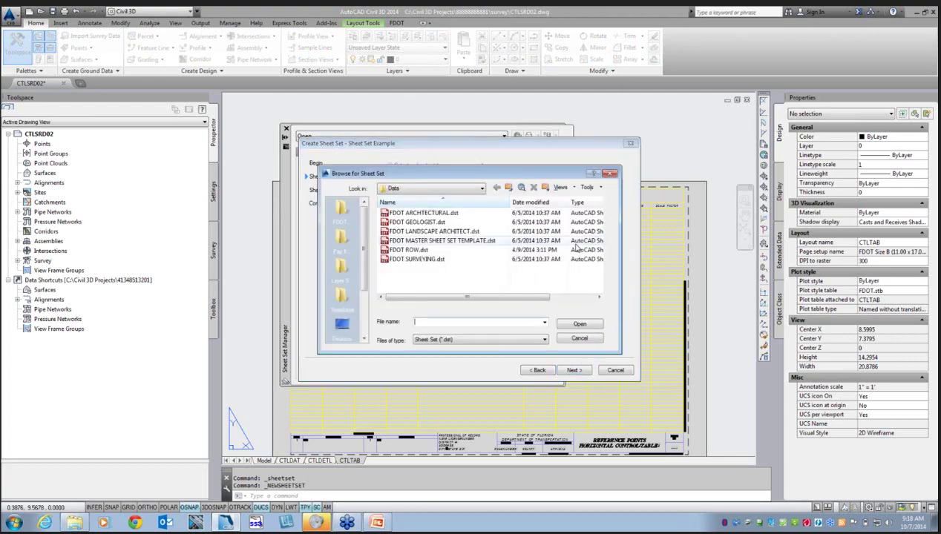
{"action": "left_click", "coordinate": [460, 190]}
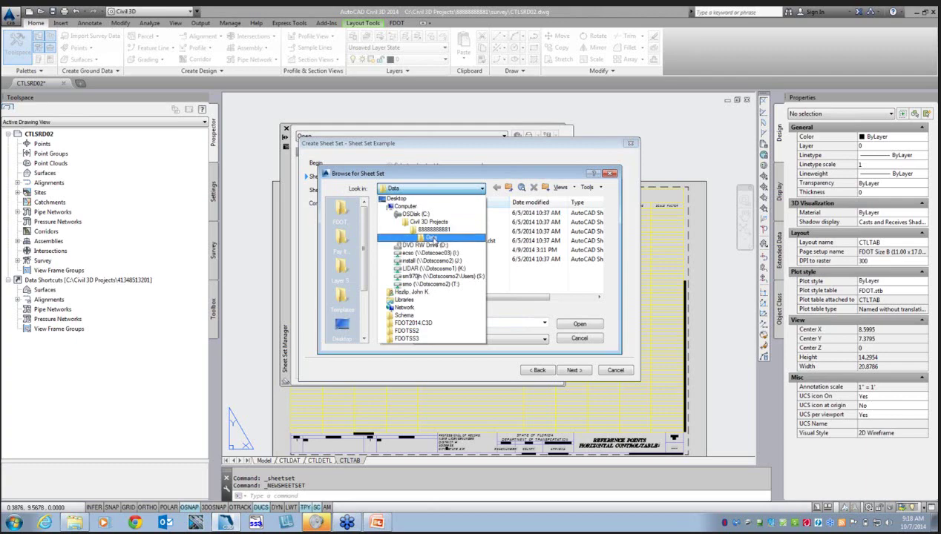
{"action": "left_click", "coordinate": [430, 239]}
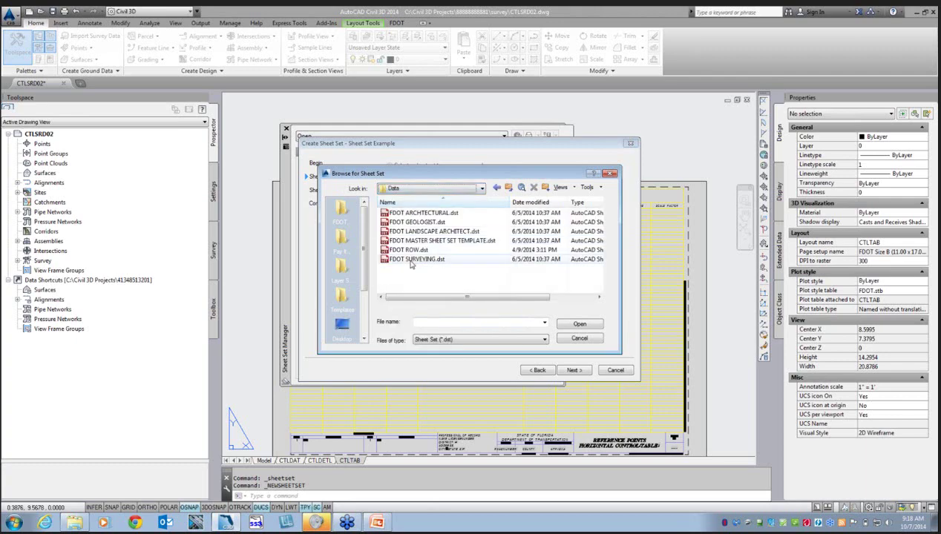
{"action": "left_click", "coordinate": [413, 260]}
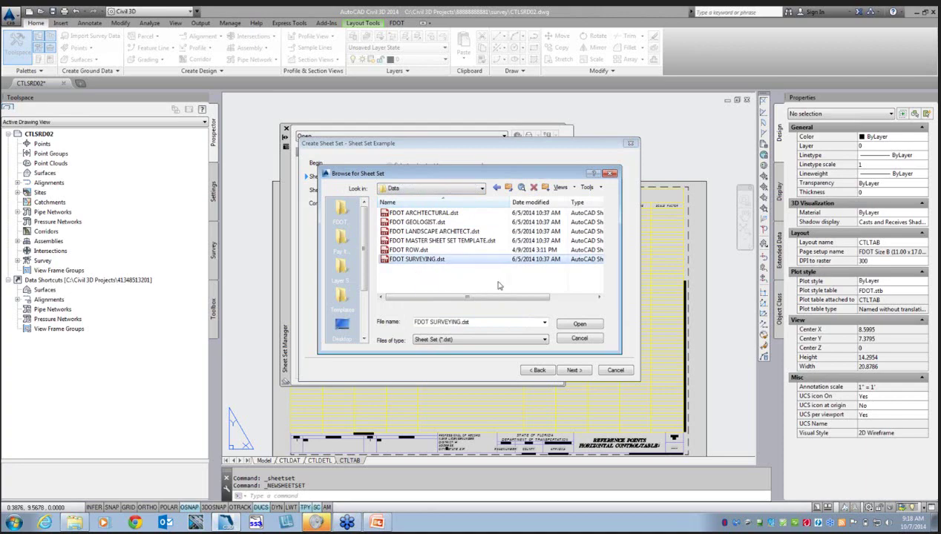
{"action": "left_click", "coordinate": [581, 325]}
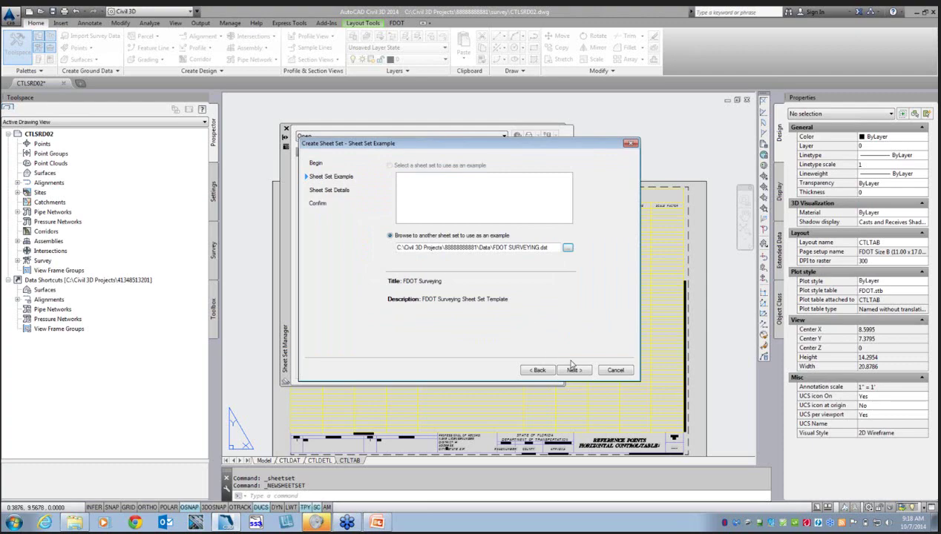
{"action": "left_click", "coordinate": [575, 370]}
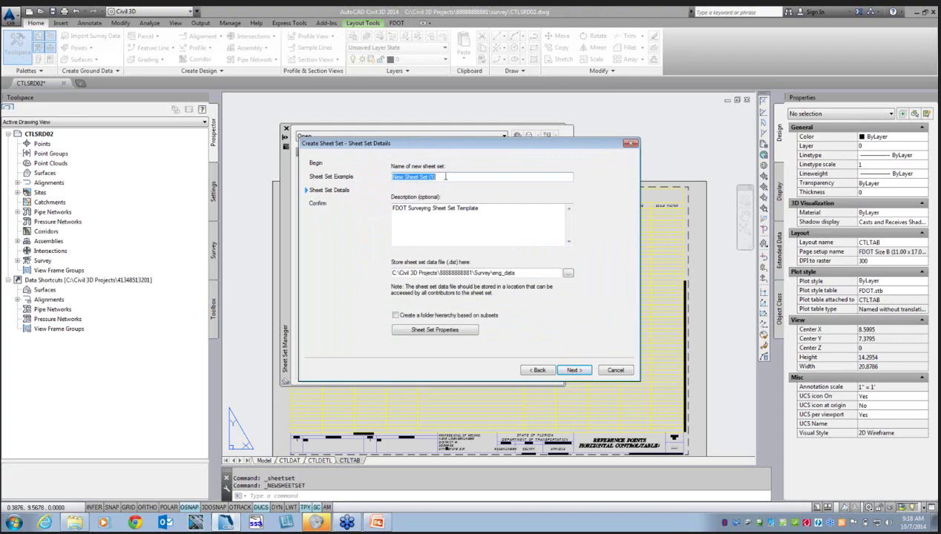
Name the new sheet set CTLSRD.
{"action": "type", "text": "CTSRDL"}
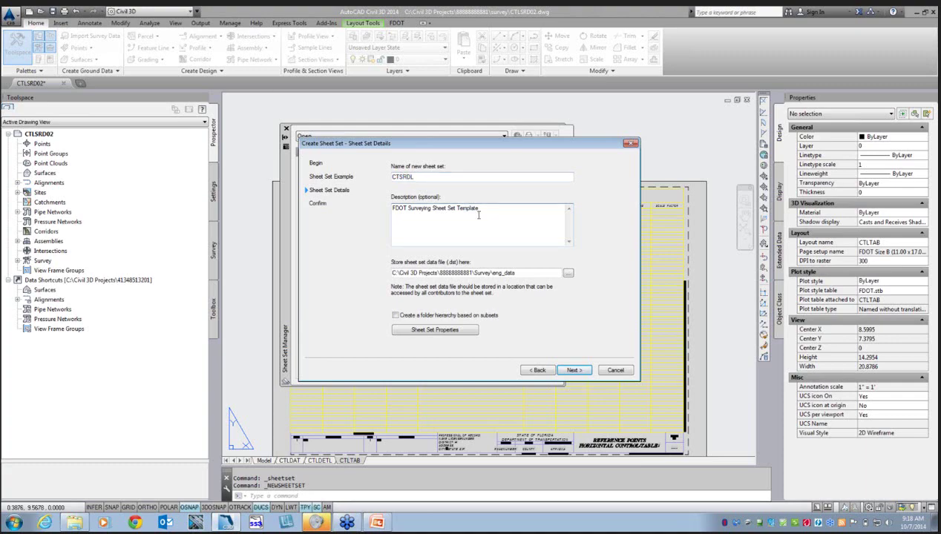
{"action": "left_click", "coordinate": [416, 176]}
{"action": "left_click_drag", "start_coordinate": [415, 177], "coordinate": [385, 177]}
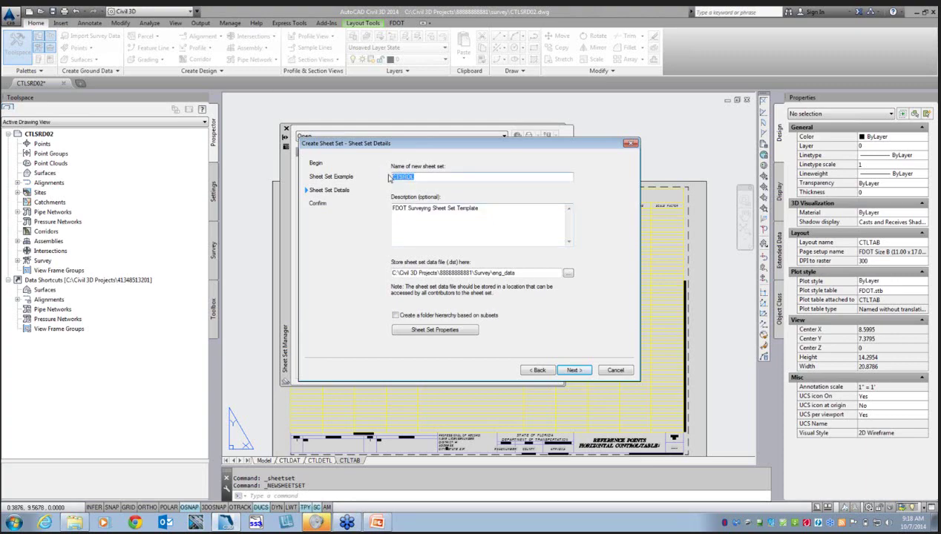
{"action": "type", "text": "CTLSR"}
Store the sheet set data file in the Survey\eng_data folder.
{"action": "left_click", "coordinate": [568, 274]}
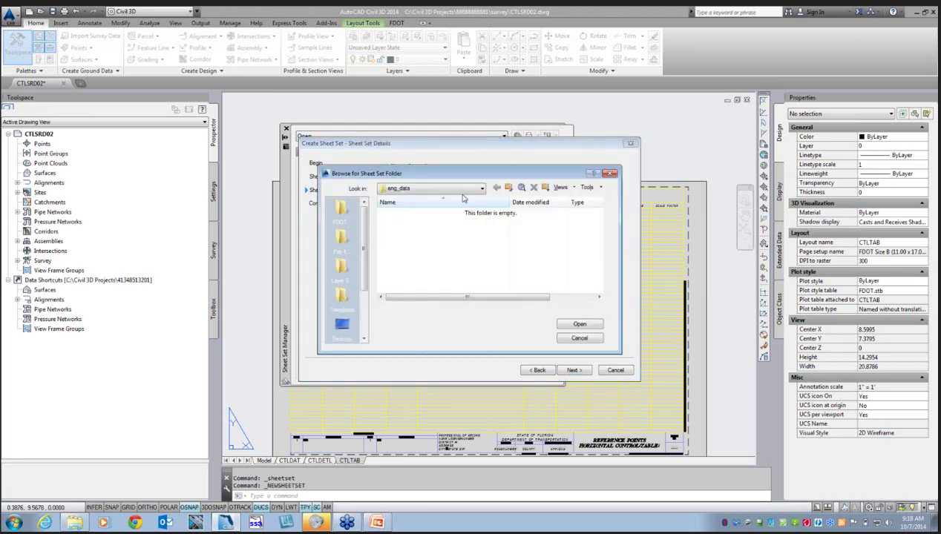
{"action": "left_click", "coordinate": [452, 188]}
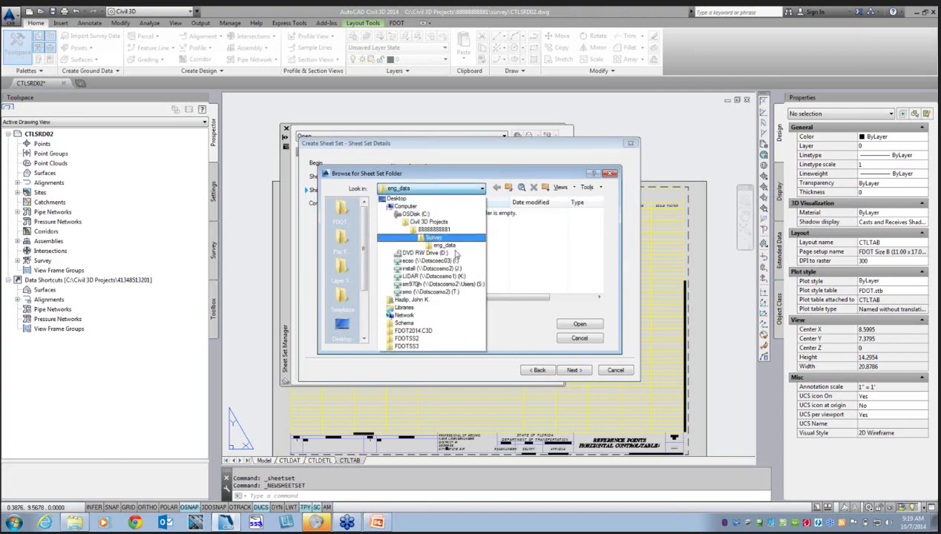
{"action": "left_click", "coordinate": [450, 246]}
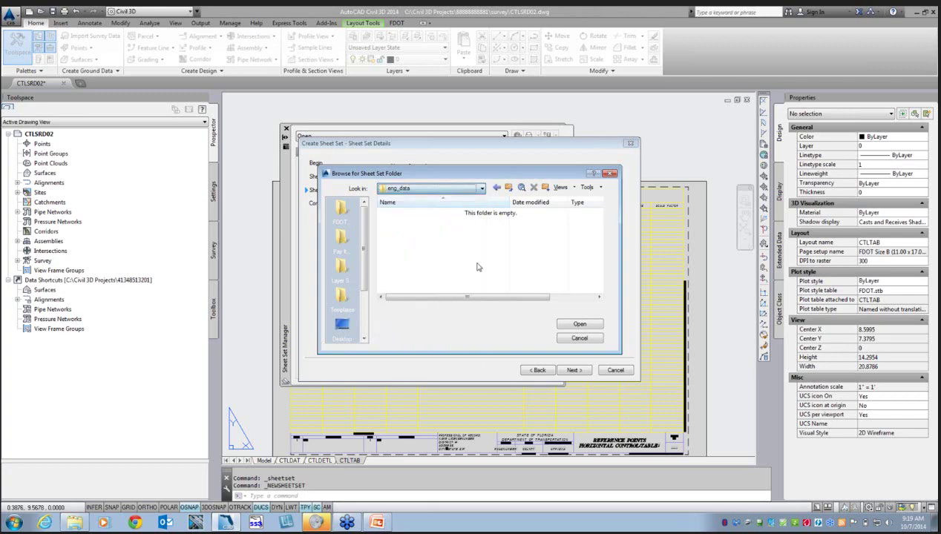
{"action": "left_click", "coordinate": [580, 324]}
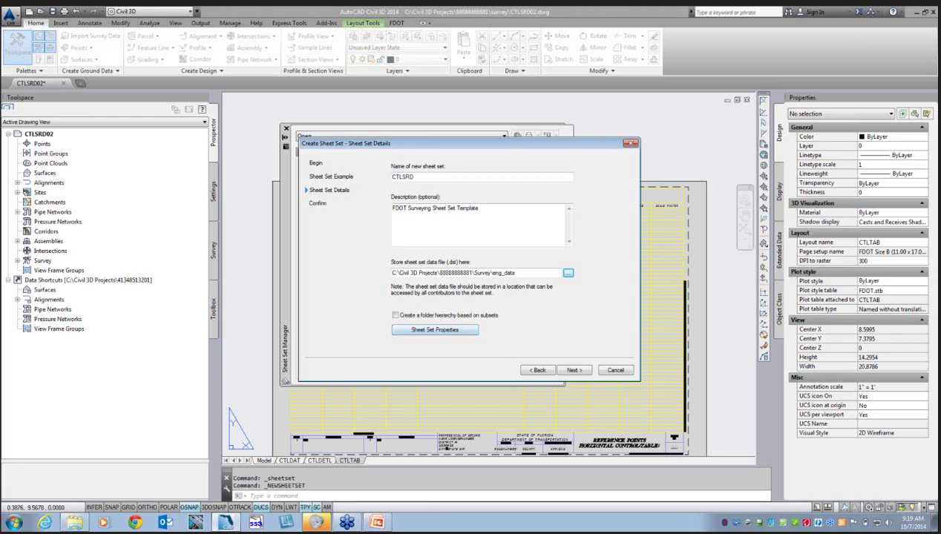
{"action": "left_click", "coordinate": [81, 523]}
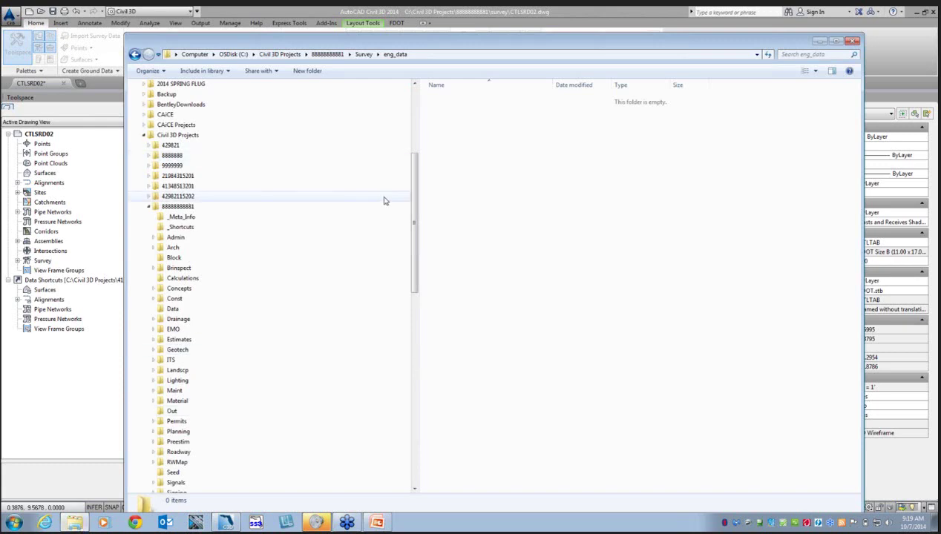
Confirm in Windows Explorer that Survey\eng_data is empty, then close the window.
{"action": "left_click_drag", "start_coordinate": [415, 213], "coordinate": [415, 273]}
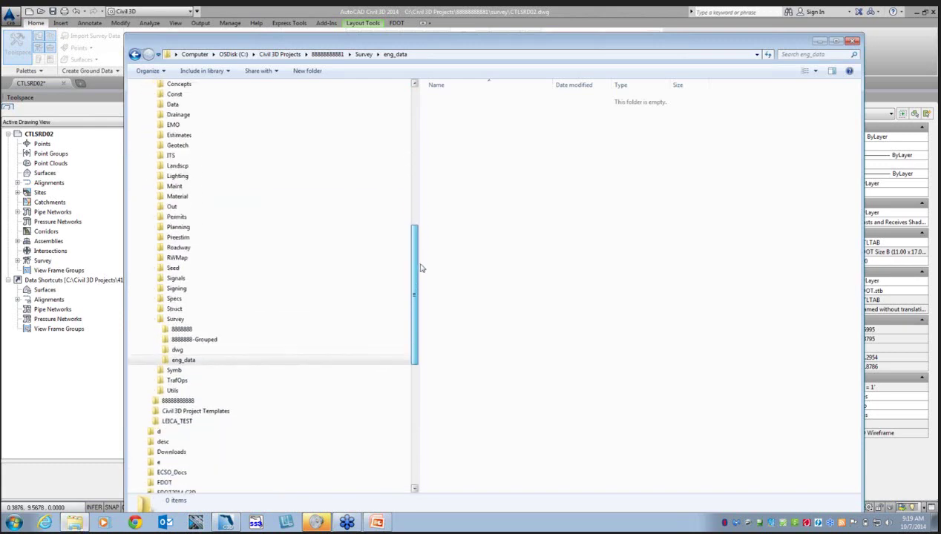
{"action": "left_click", "coordinate": [182, 360]}
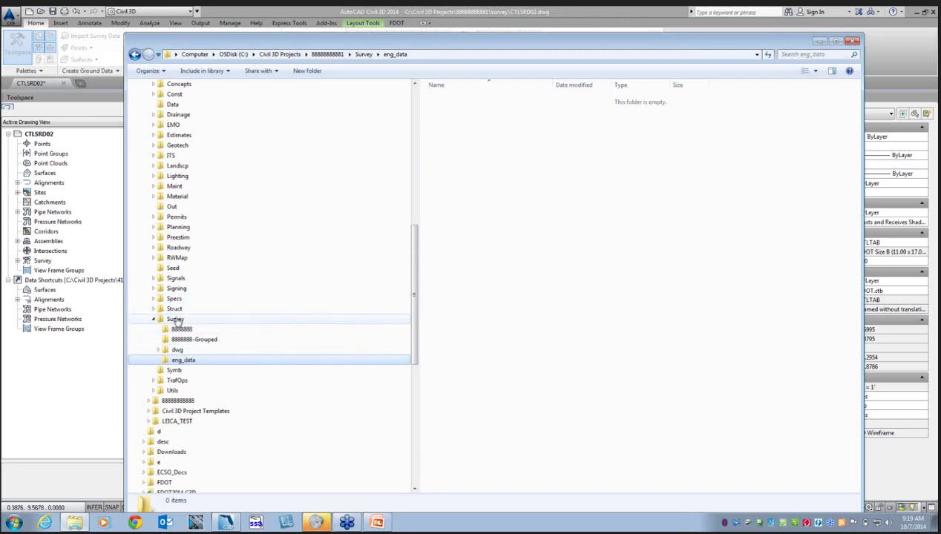
{"action": "scroll", "coordinate": [220, 320], "scroll_direction": "up", "scroll_amount": 4}
{"action": "scroll", "coordinate": [219, 320], "scroll_direction": "up", "scroll_amount": 4}
{"action": "key", "text": "Return"}
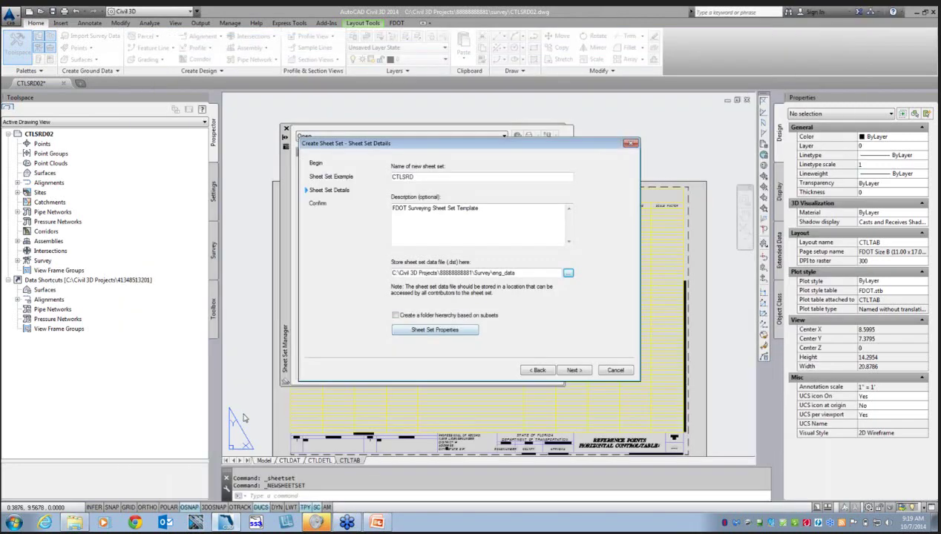
Open the new sheet set's properties and enlarge the window to show more rows.
{"action": "left_click", "coordinate": [427, 330]}
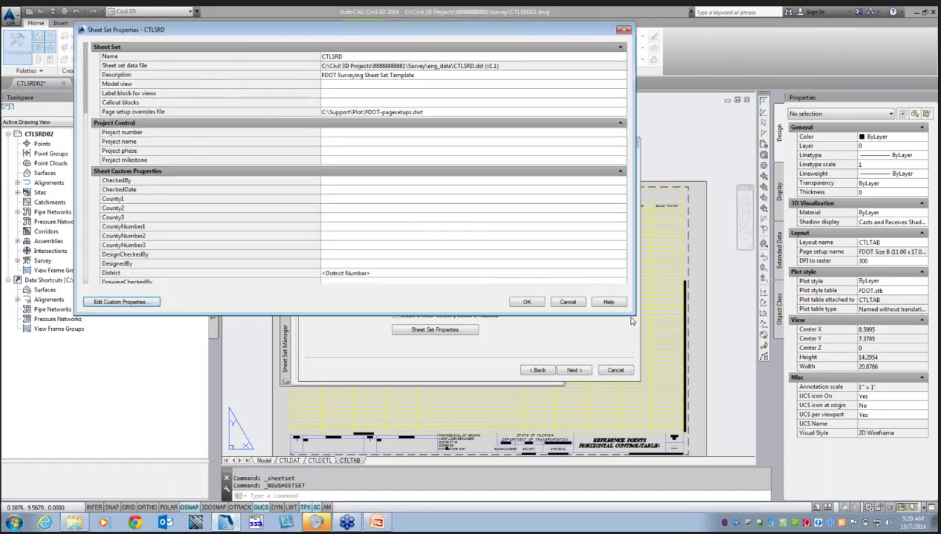
{"action": "left_click_drag", "start_coordinate": [630, 313], "coordinate": [687, 325]}
{"action": "left_click_drag", "start_coordinate": [708, 357], "coordinate": [738, 374]}
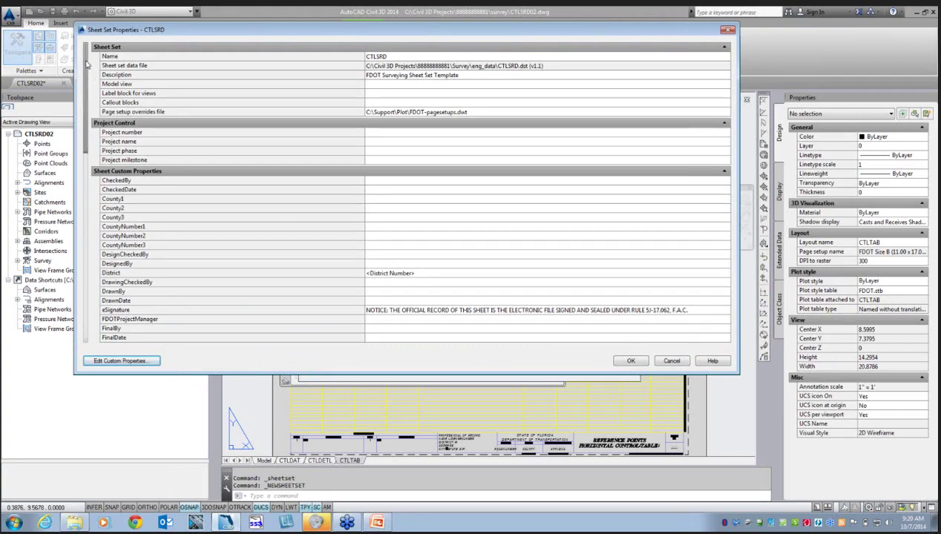
{"action": "left_click_drag", "start_coordinate": [86, 65], "coordinate": [120, 74]}
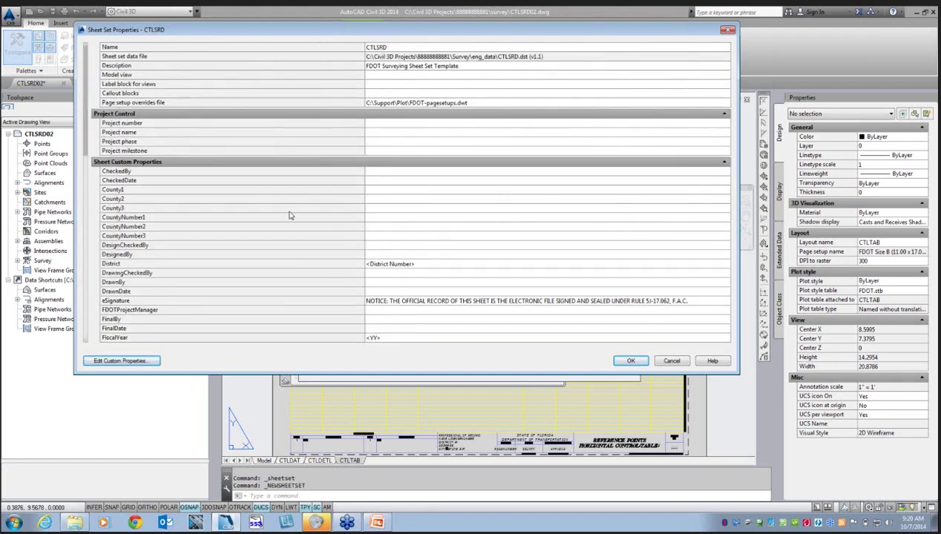
Set CountyNumber1 to LEON and fill in the District value.
{"action": "left_click", "coordinate": [380, 216]}
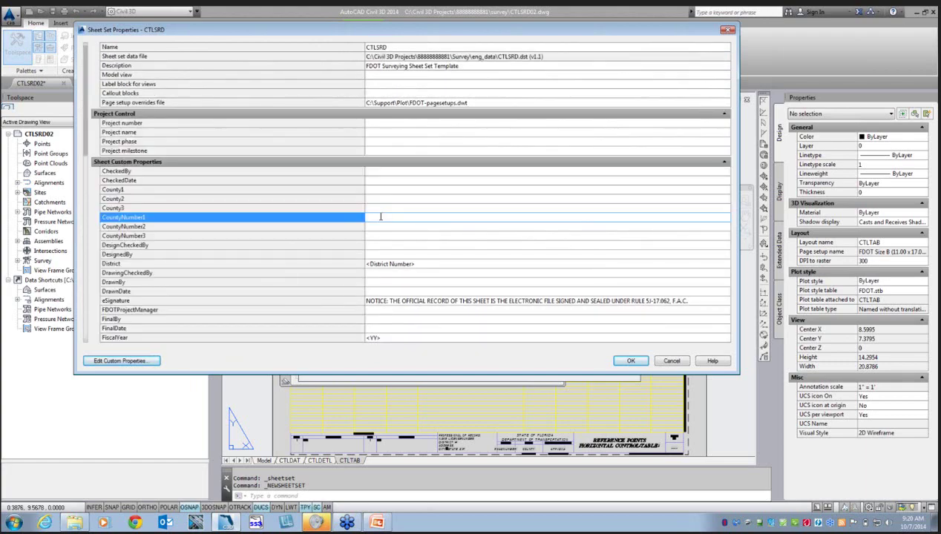
{"action": "type", "text": "LEON"}
{"action": "scroll", "coordinate": [404, 231], "scroll_direction": "down", "scroll_amount": 2}
{"action": "left_click", "coordinate": [414, 217]}
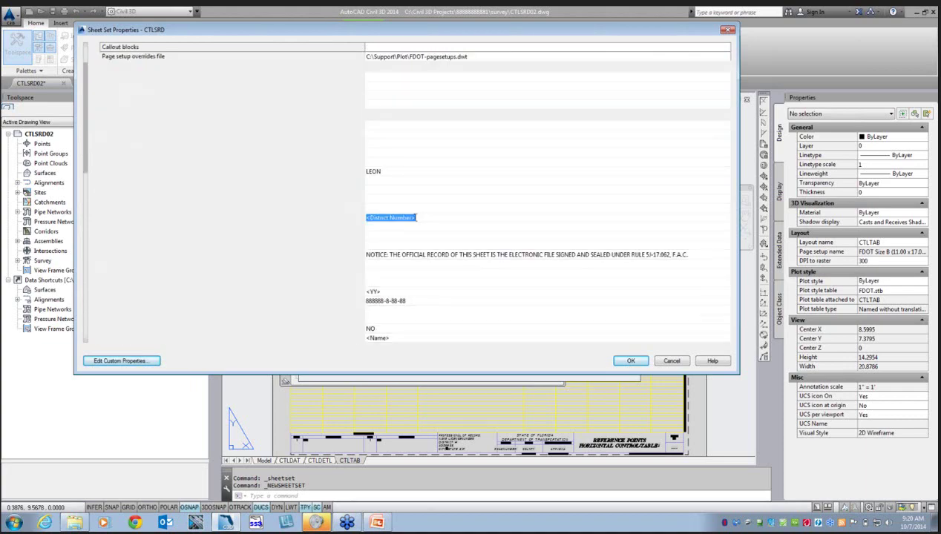
{"action": "type", "text": "CO"}
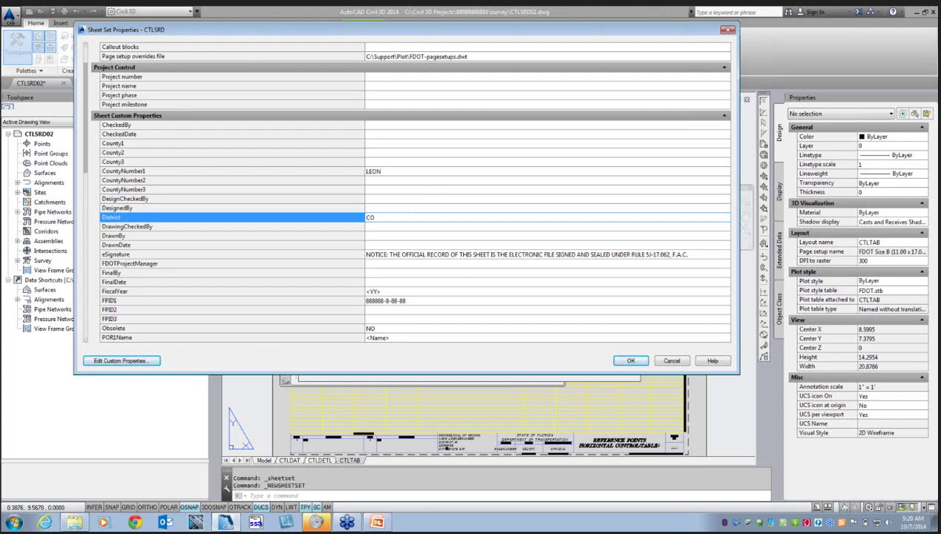
{"action": "scroll", "coordinate": [393, 287], "scroll_direction": "down", "scroll_amount": 6}
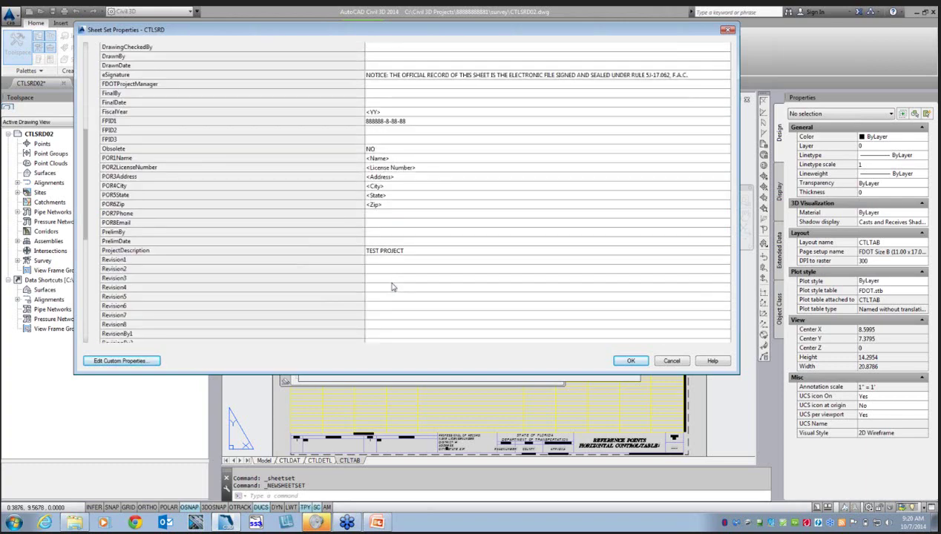
Fill in the professional of record's name, licence number, street address, city, state and zip.
{"action": "left_click", "coordinate": [390, 158]}
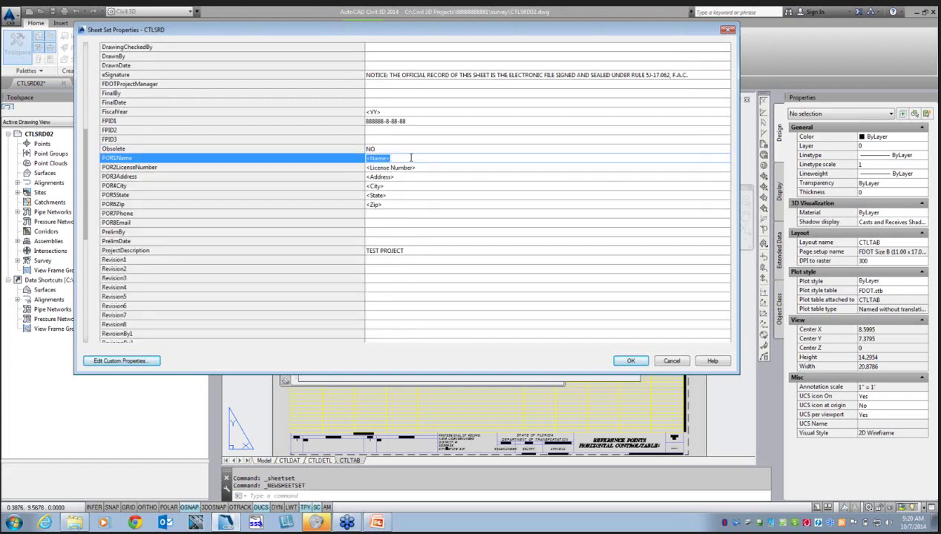
{"action": "left_click", "coordinate": [377, 169]}
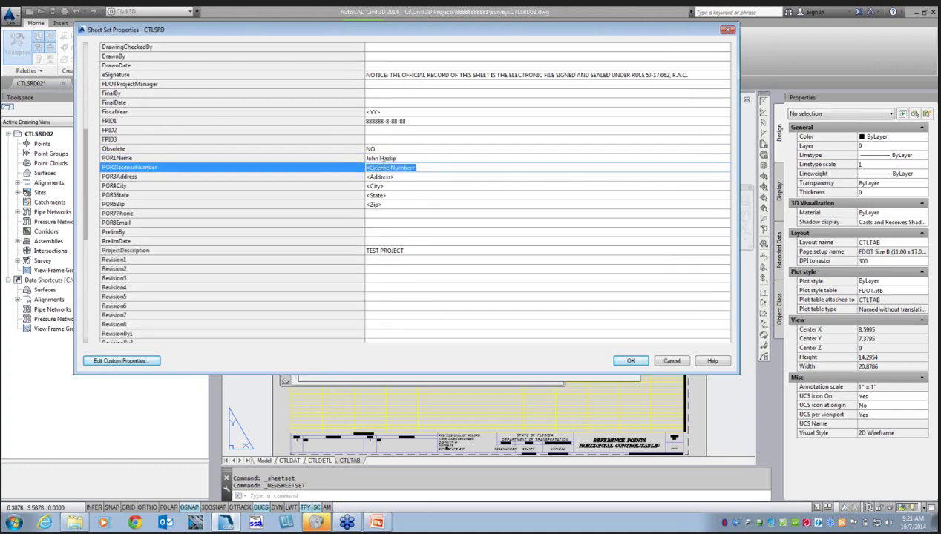
{"action": "type", "text": "5607"}
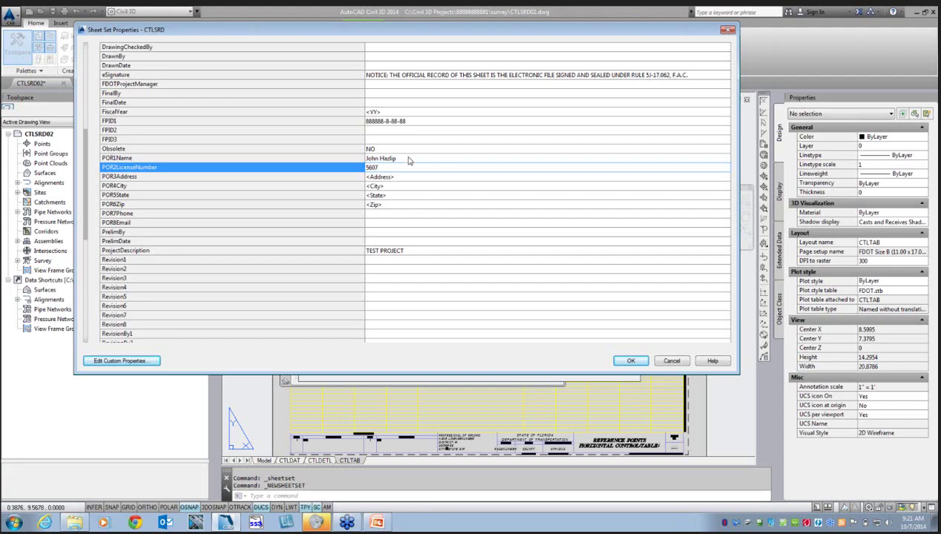
{"action": "left_click", "coordinate": [395, 176]}
{"action": "type", "text": "4"}
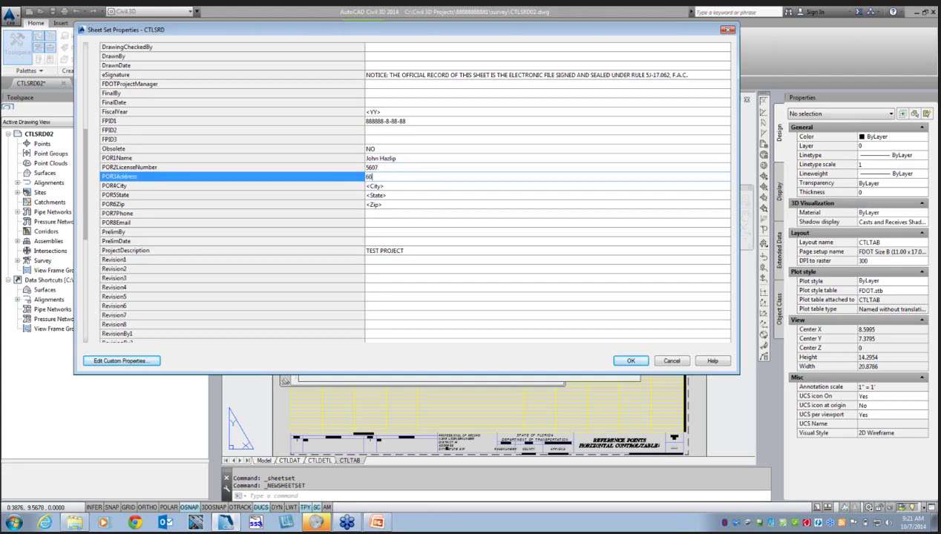
{"action": "type", "text": "05 Suwannee Street"}
{"action": "left_click", "coordinate": [396, 188]}
{"action": "type", "text": "T"}
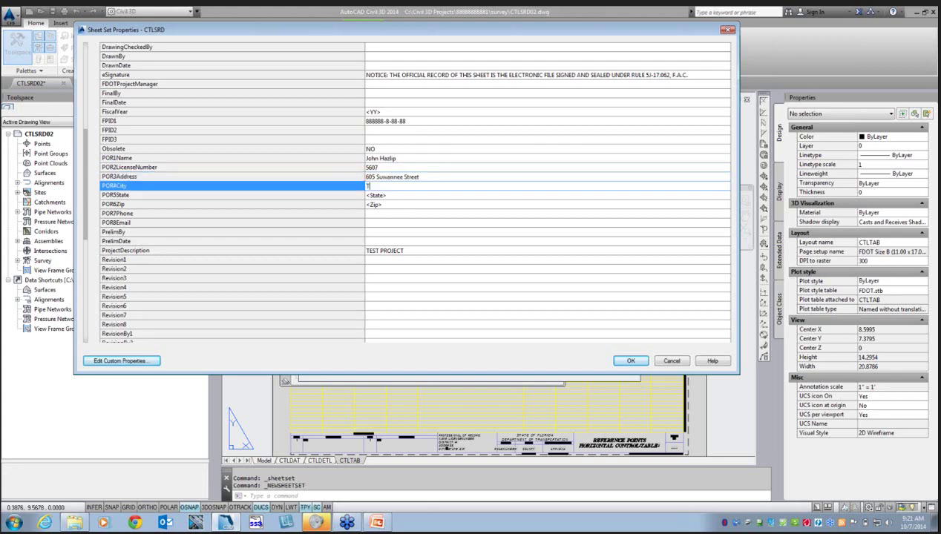
{"action": "type", "text": "allahassee"}
{"action": "left_click", "coordinate": [395, 193]}
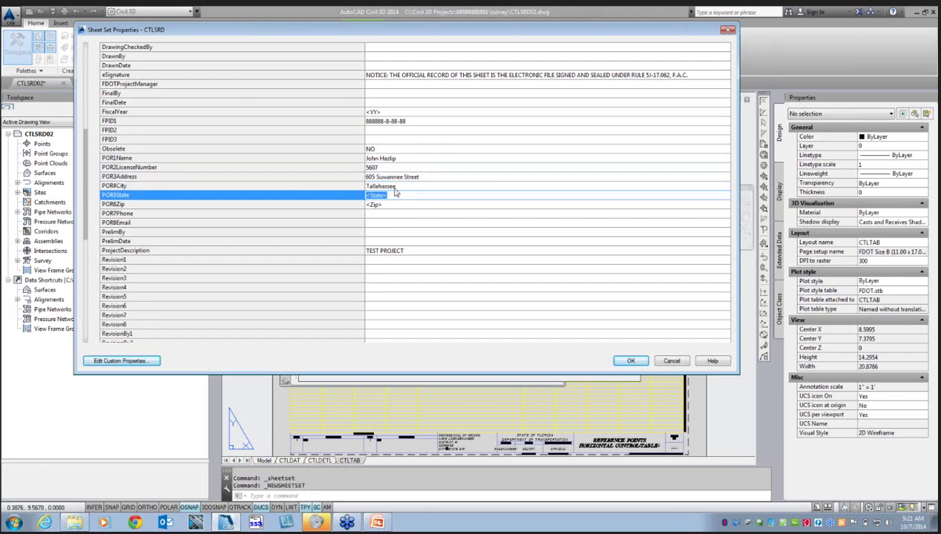
{"action": "type", "text": "F"}
{"action": "left_click", "coordinate": [372, 204]}
{"action": "type", "text": "32333"}
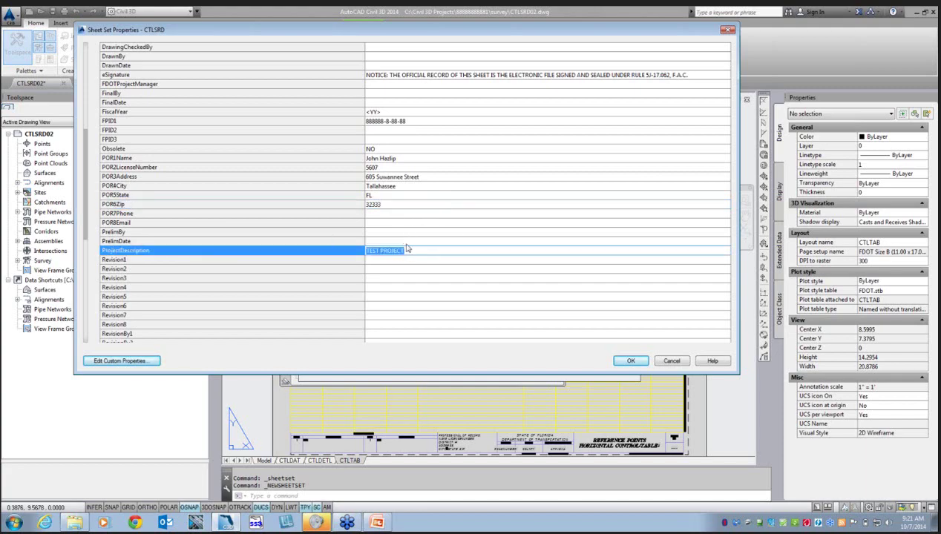
Set RoadNumber to 888 and accept the sheet set properties.
{"action": "scroll", "coordinate": [405, 245], "scroll_direction": "down", "scroll_amount": 2}
{"action": "scroll", "coordinate": [400, 207], "scroll_direction": "down", "scroll_amount": 8}
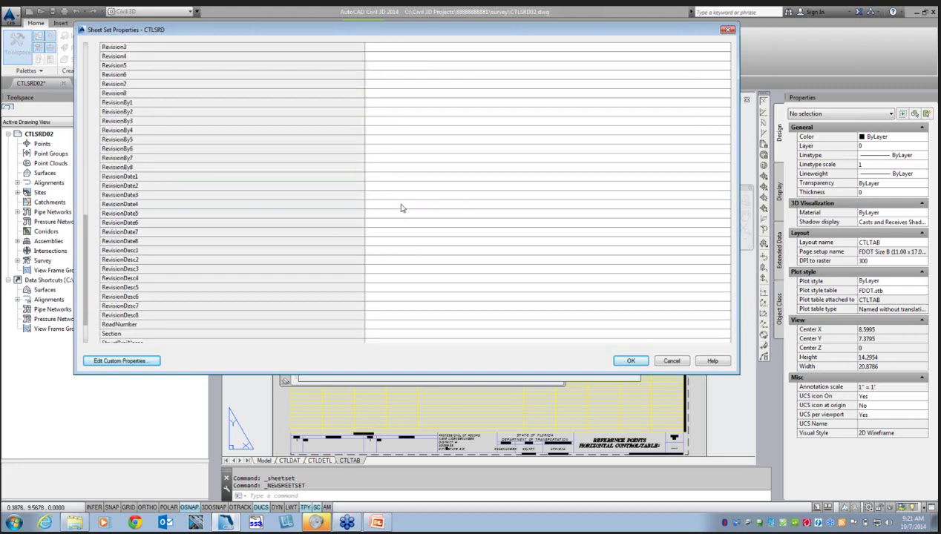
{"action": "left_click", "coordinate": [390, 279]}
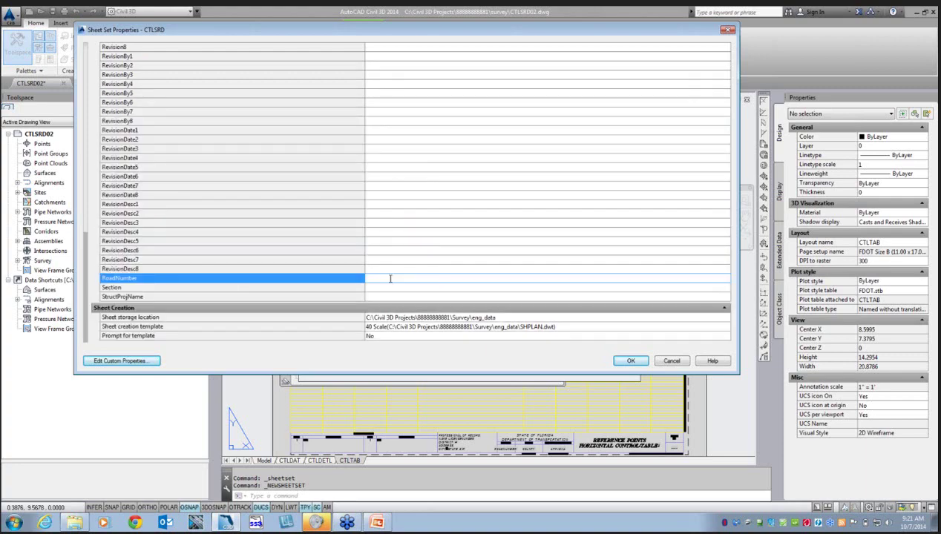
{"action": "type", "text": "888"}
{"action": "left_click", "coordinate": [630, 361]}
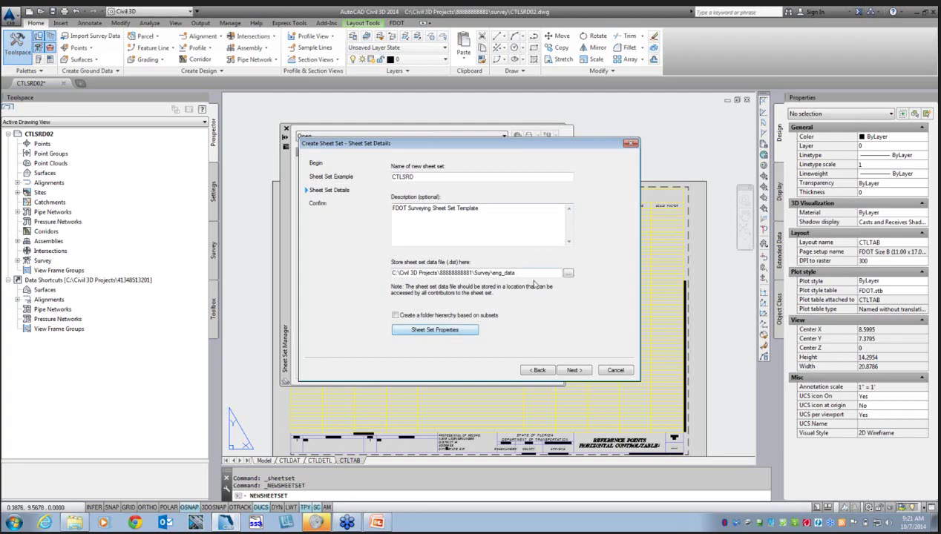
Review the Roadway Plans, Utility Work and Right of Way Maps subsets on Confirm, then finish.
{"action": "left_click", "coordinate": [575, 371]}
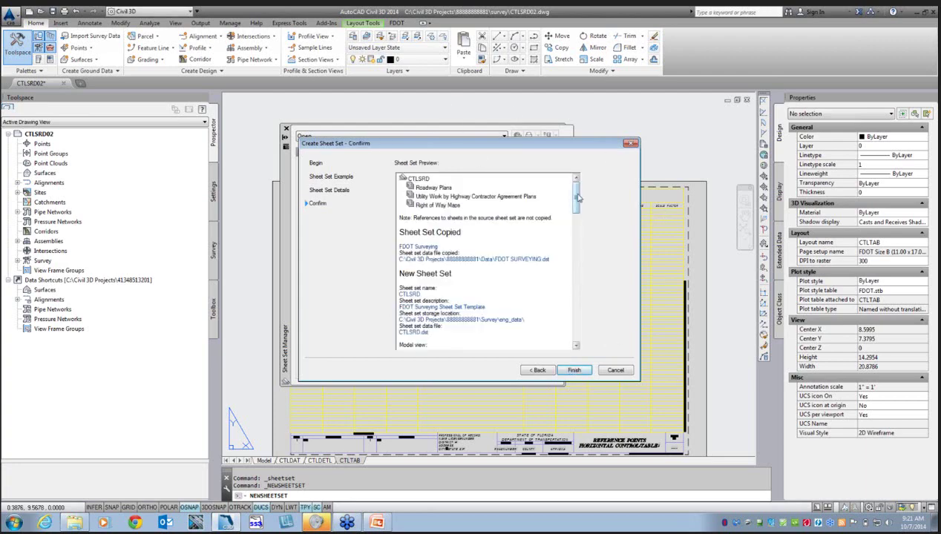
{"action": "mouse_move", "coordinate": [578, 196]}
{"action": "left_mouse_down"}
{"action": "mouse_move", "coordinate": [573, 247]}
{"action": "mouse_move", "coordinate": [575, 190]}
{"action": "left_mouse_up"}
{"action": "mouse_move", "coordinate": [575, 197]}
{"action": "left_mouse_down"}
{"action": "mouse_move", "coordinate": [582, 331]}
{"action": "mouse_move", "coordinate": [585, 189]}
{"action": "left_mouse_up"}
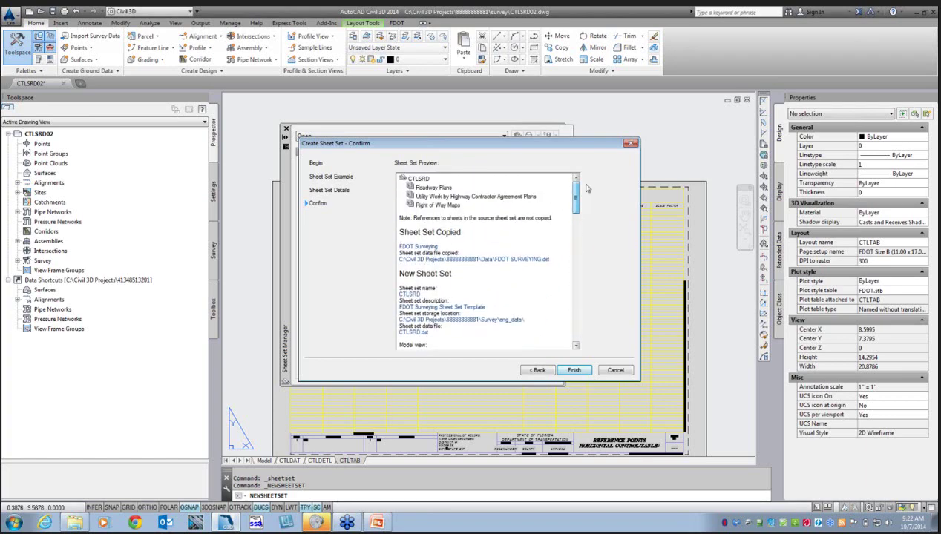
{"action": "left_click", "coordinate": [573, 371]}
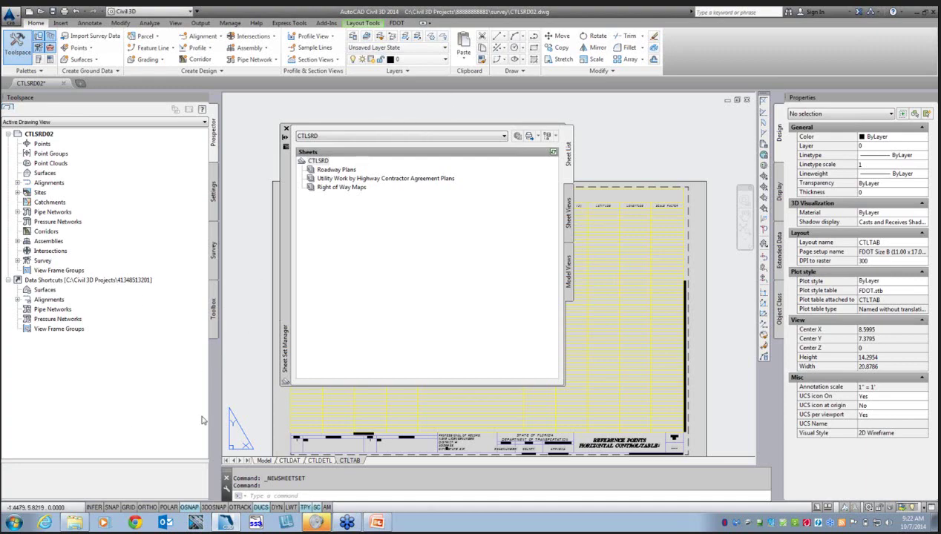
{"action": "mouse_move", "coordinate": [75, 524]}
{"action": "left_click", "coordinate": [74, 498]}
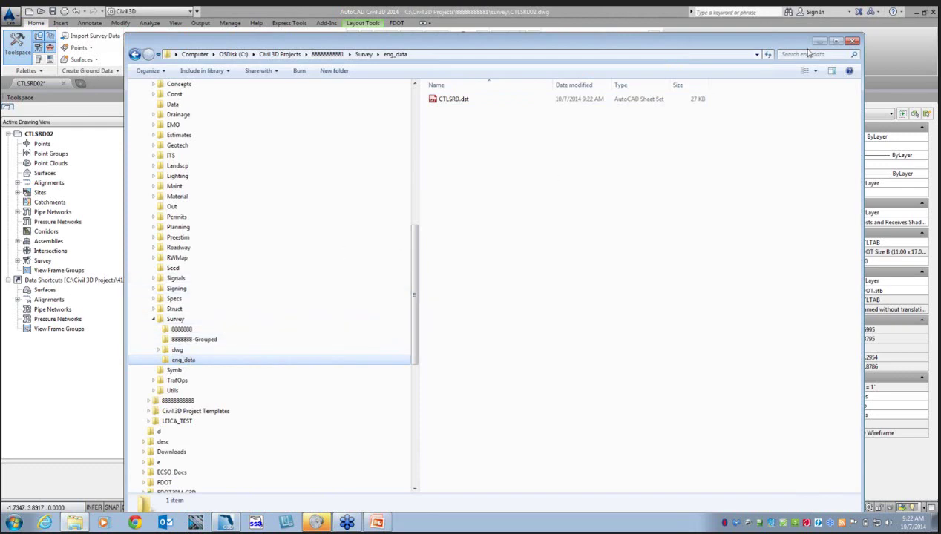
{"action": "left_click", "coordinate": [642, 10]}
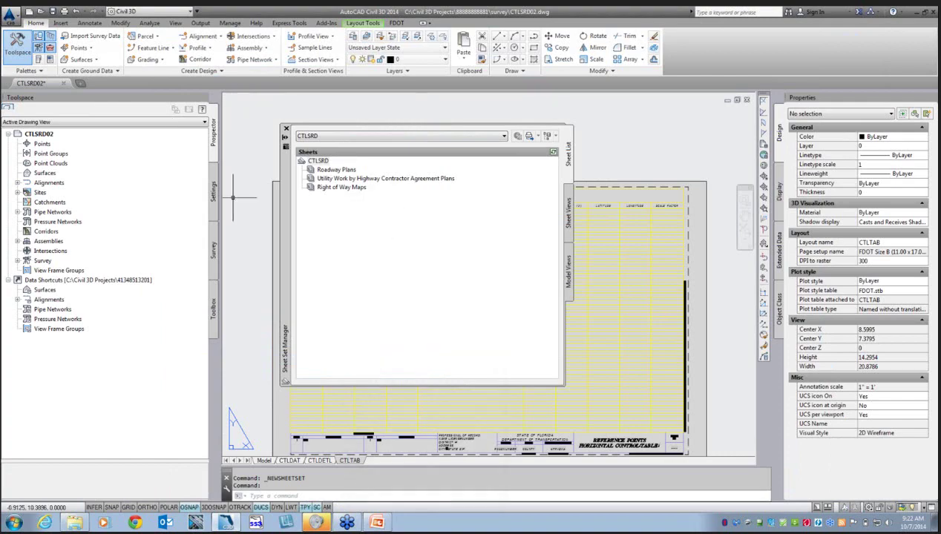
Open CTLSRD's Properties from its right-click menu to review the entered values.
{"action": "left_click", "coordinate": [323, 163]}
{"action": "right_click", "coordinate": [323, 163]}
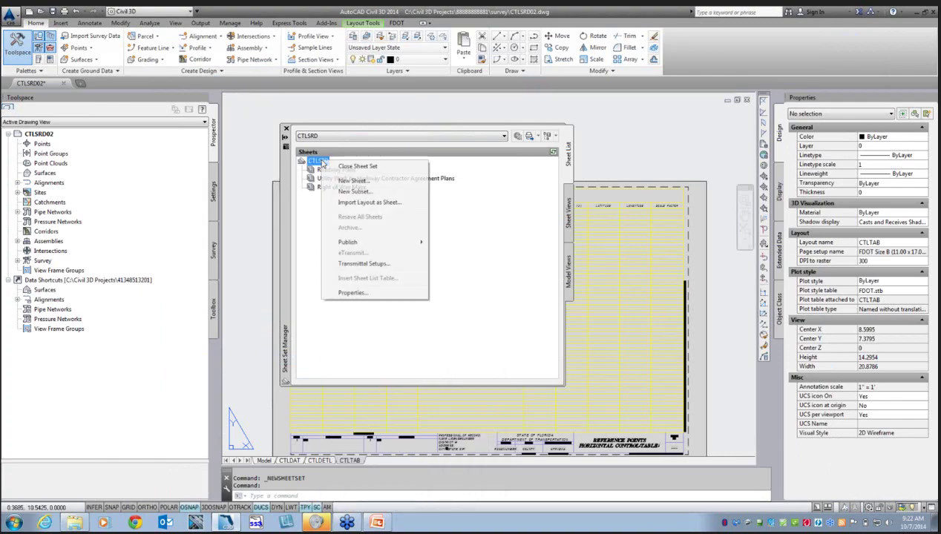
{"action": "left_click", "coordinate": [362, 293]}
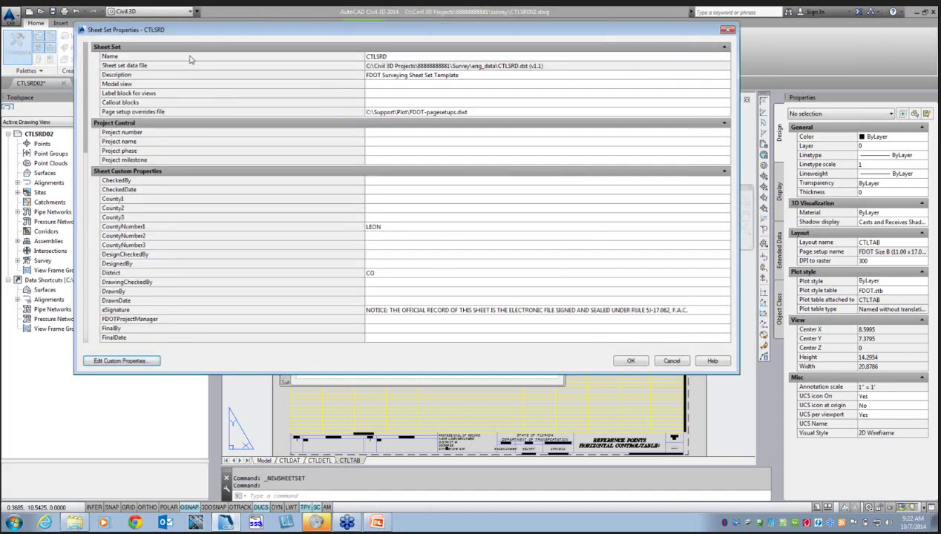
{"action": "left_click_drag", "start_coordinate": [82, 65], "coordinate": [143, 57]}
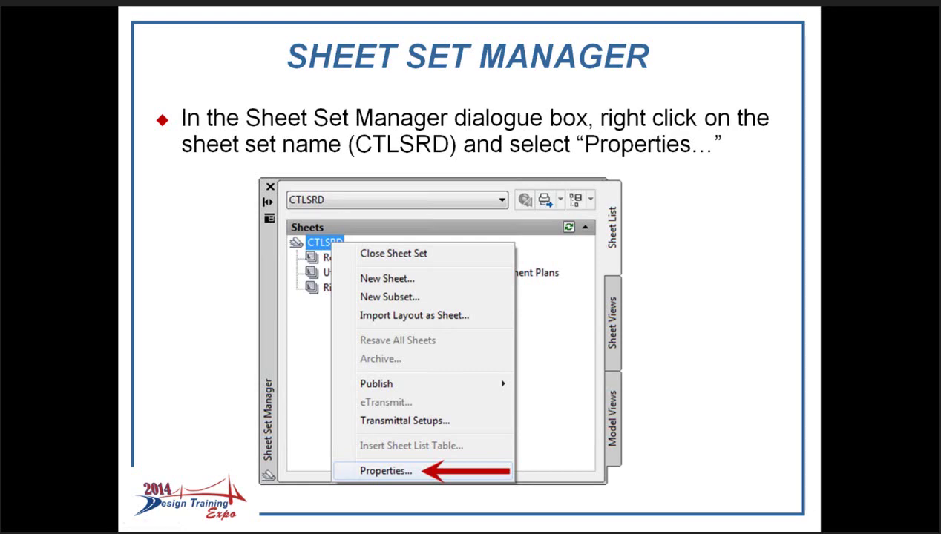
Advance the slideshow to the Sheet Set Properties checklist slide.
{"action": "key", "text": "Right"}
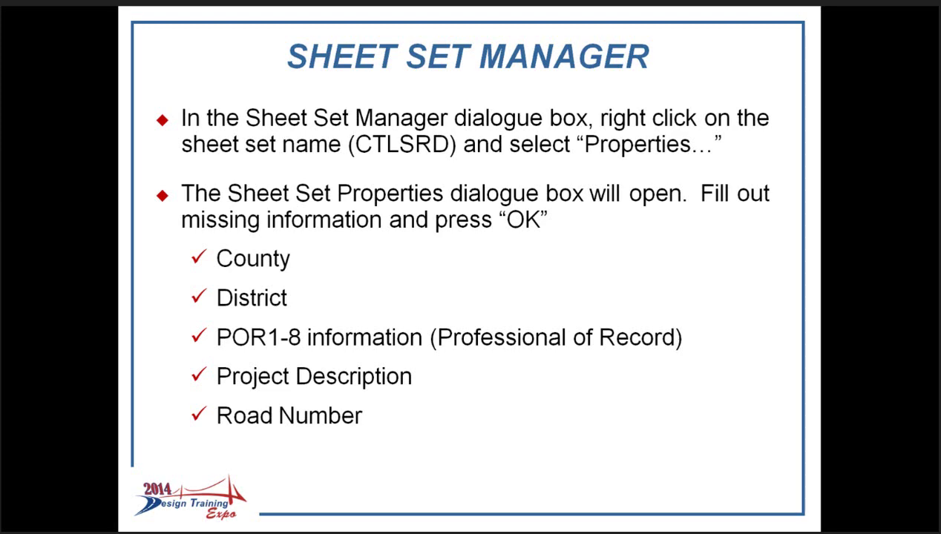
{"action": "key", "text": "Right"}
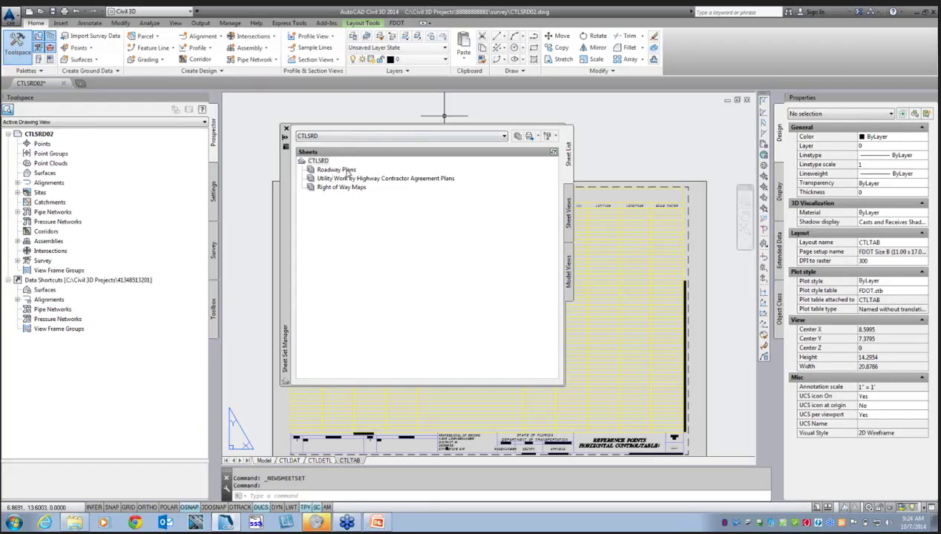
Import CTLSRD02.dwg's CTLDAT, CTLDETL and CTLTAB layouts as sheets via Roadway Plans' Import Layout as Sheet.
{"action": "left_click", "coordinate": [345, 171]}
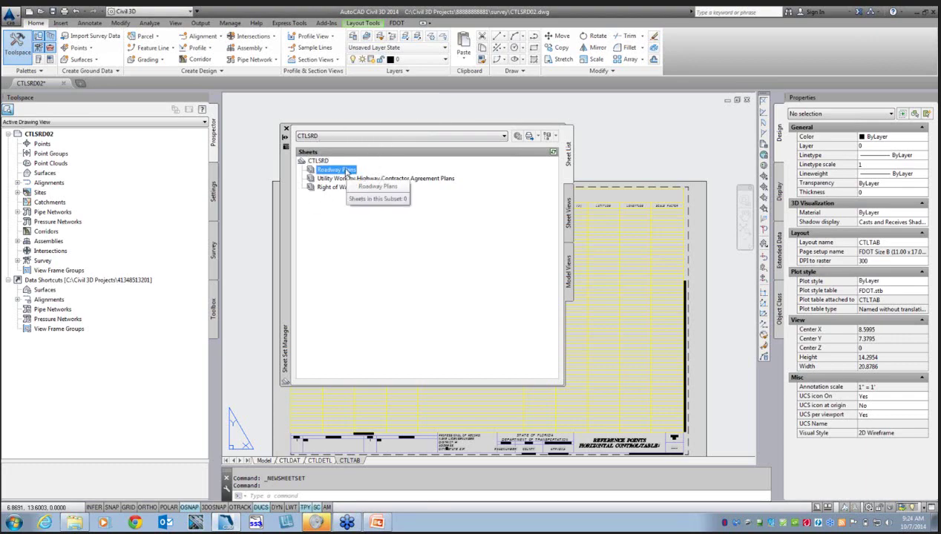
{"action": "right_click", "coordinate": [345, 171]}
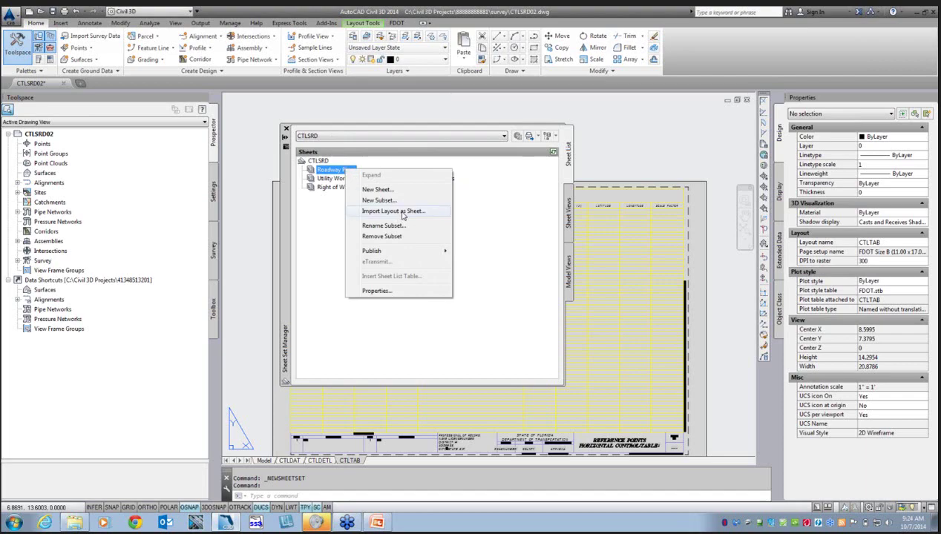
{"action": "left_click", "coordinate": [402, 214]}
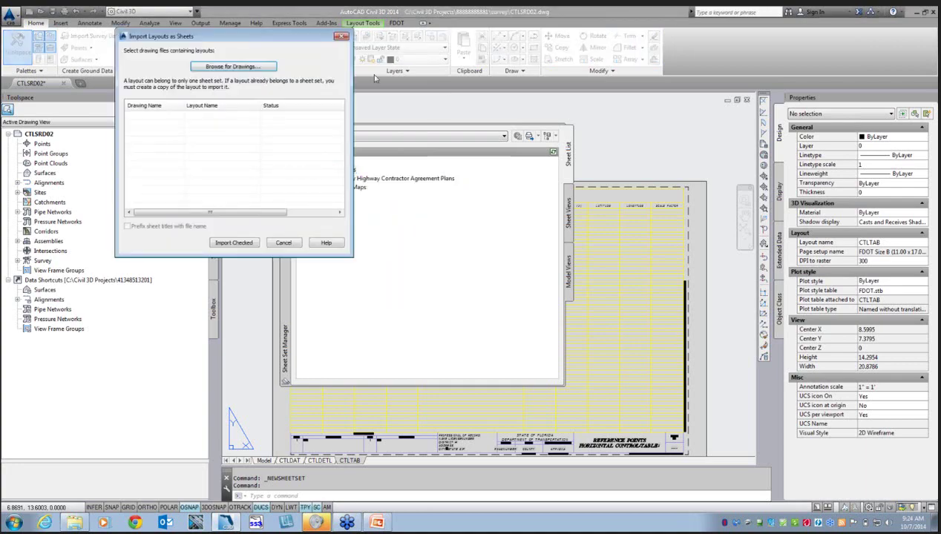
{"action": "left_click_drag", "start_coordinate": [246, 37], "coordinate": [435, 131]}
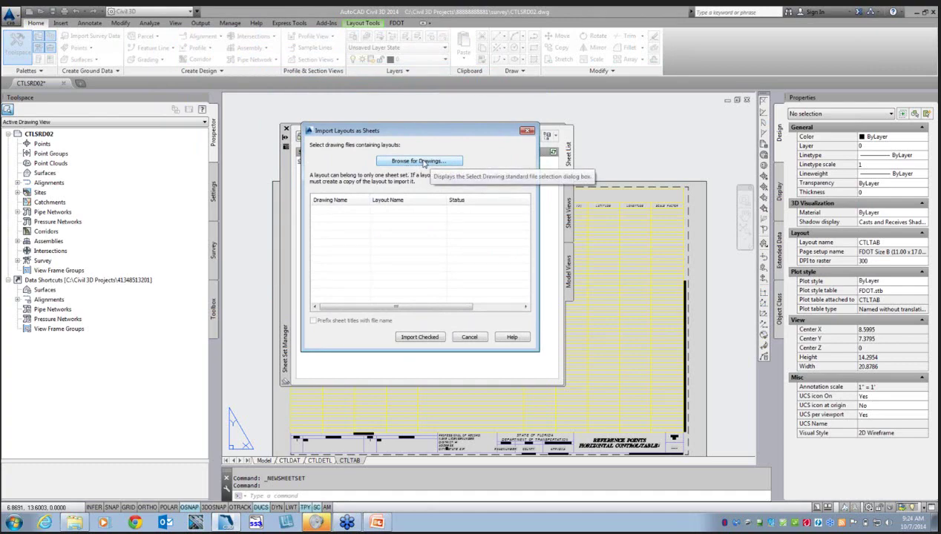
{"action": "left_click", "coordinate": [423, 162]}
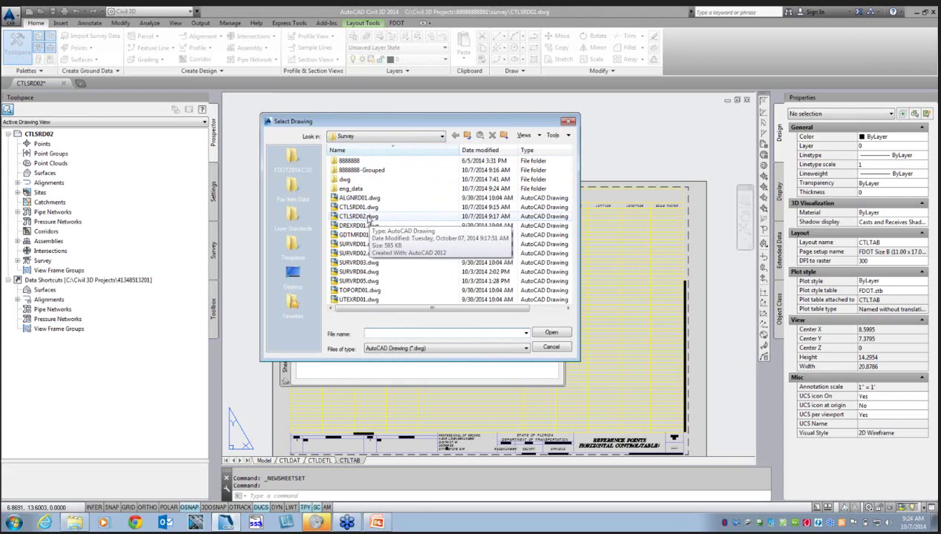
{"action": "left_click", "coordinate": [367, 217]}
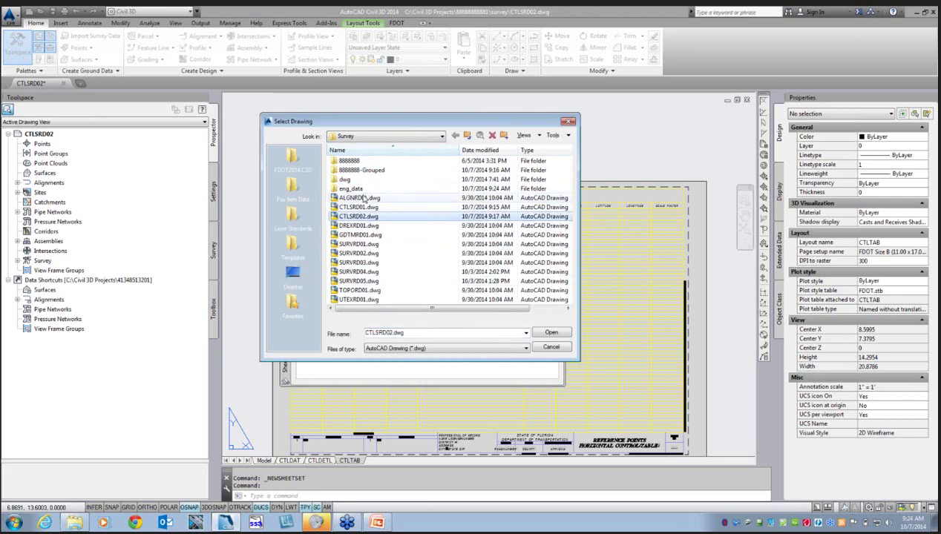
{"action": "left_click", "coordinate": [550, 333]}
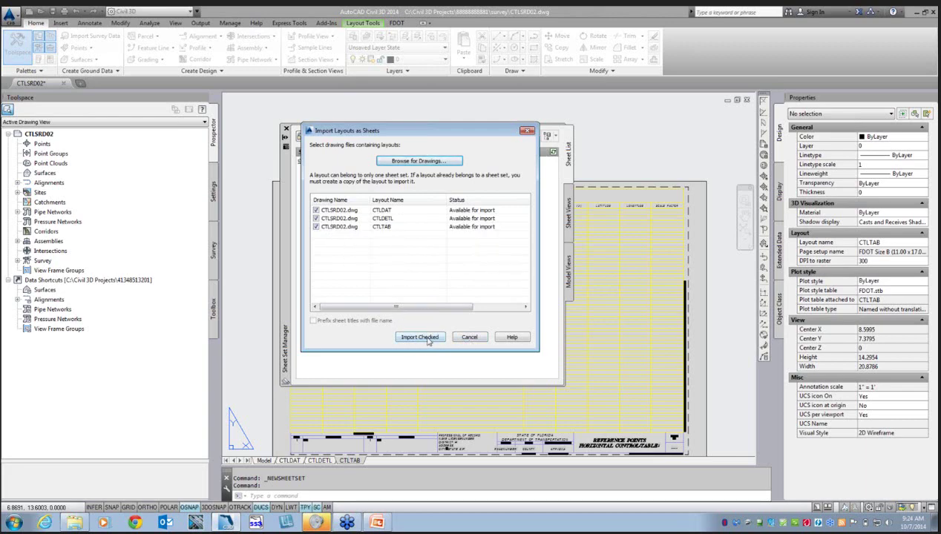
{"action": "left_click", "coordinate": [420, 337]}
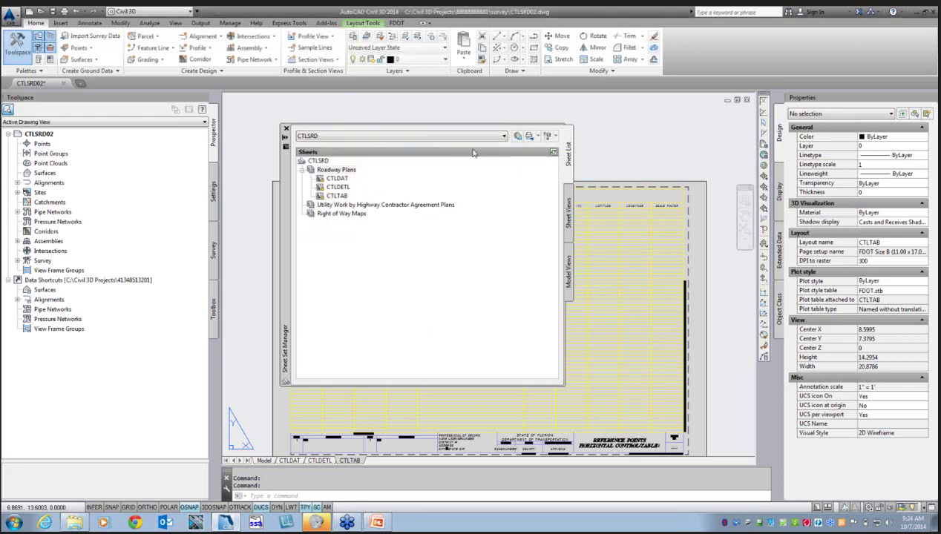
{"action": "mouse_move", "coordinate": [338, 181]}
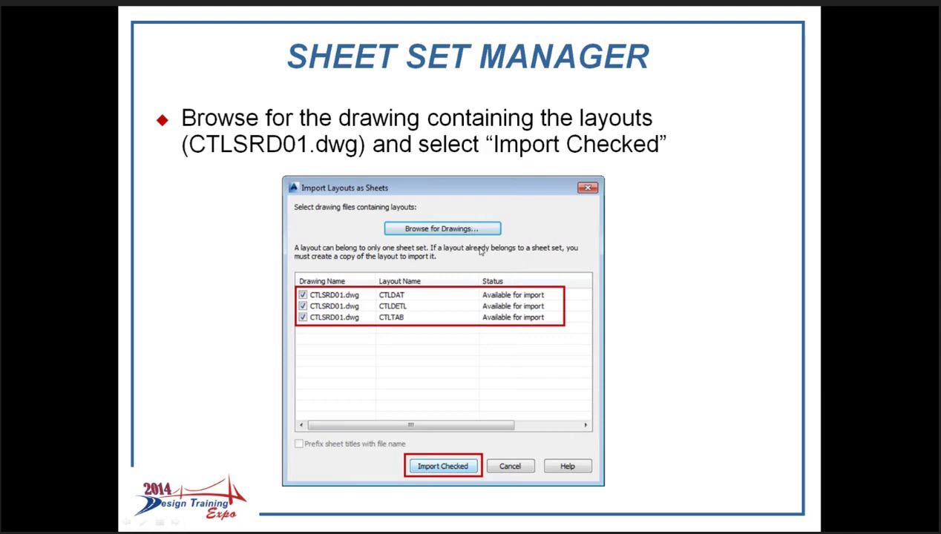
Advance the PowerPoint deck past the imported sheet titles slide to the CTLDAT layout slide.
{"action": "left_click", "coordinate": [480, 250]}
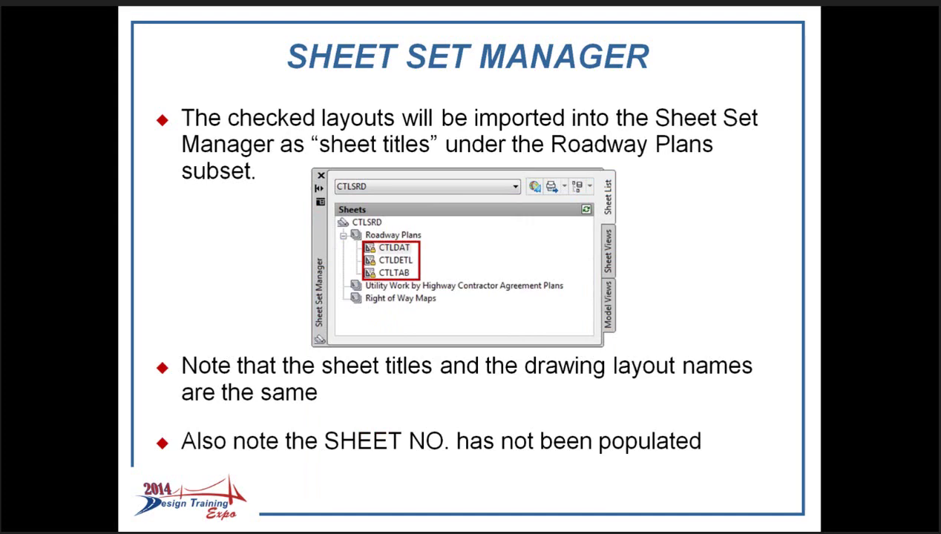
{"action": "key", "text": "Right"}
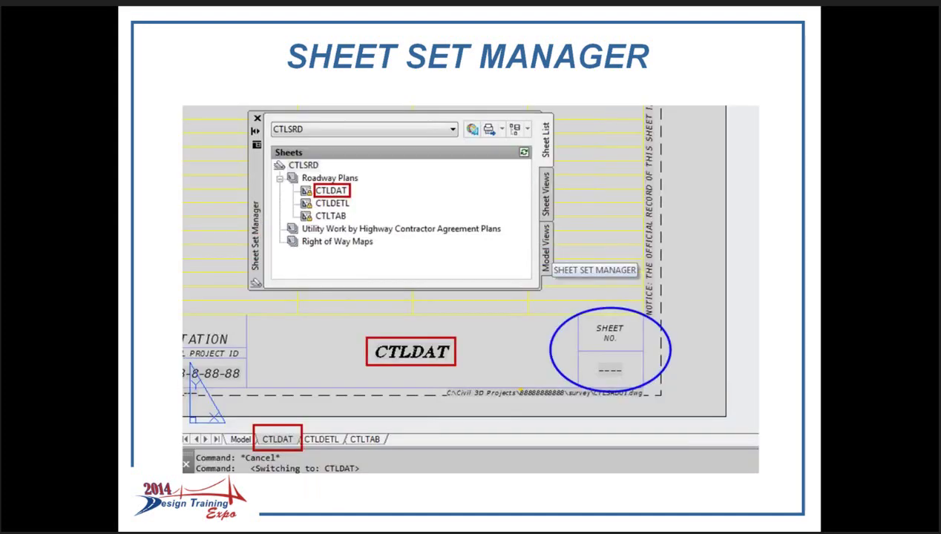
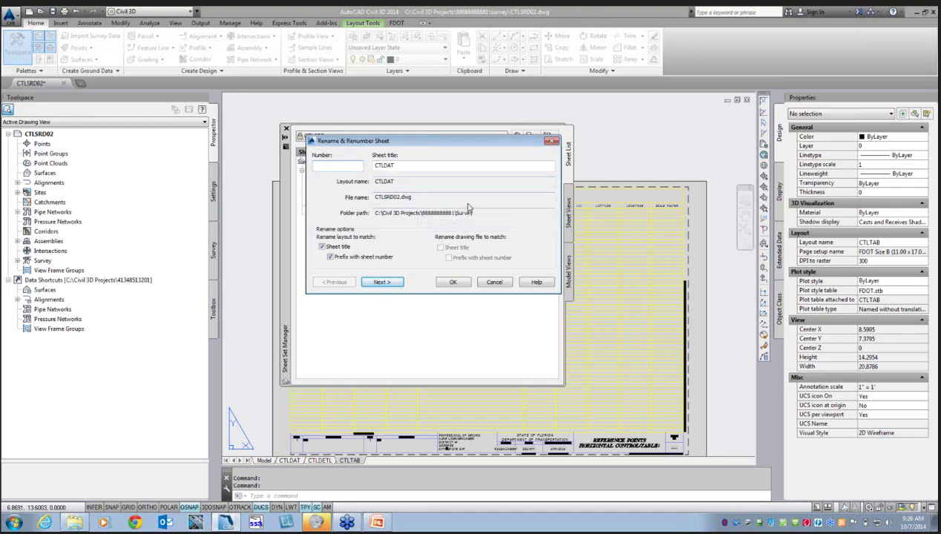
Enter sheet number CTL-1 and sheet title REFERENCE POINTS HORIZ.-VERT. CONTROL for CTLDAT.
{"action": "type", "text": "CTL"}
{"action": "type", "text": "-1"}
{"action": "key", "text": "Tab"}
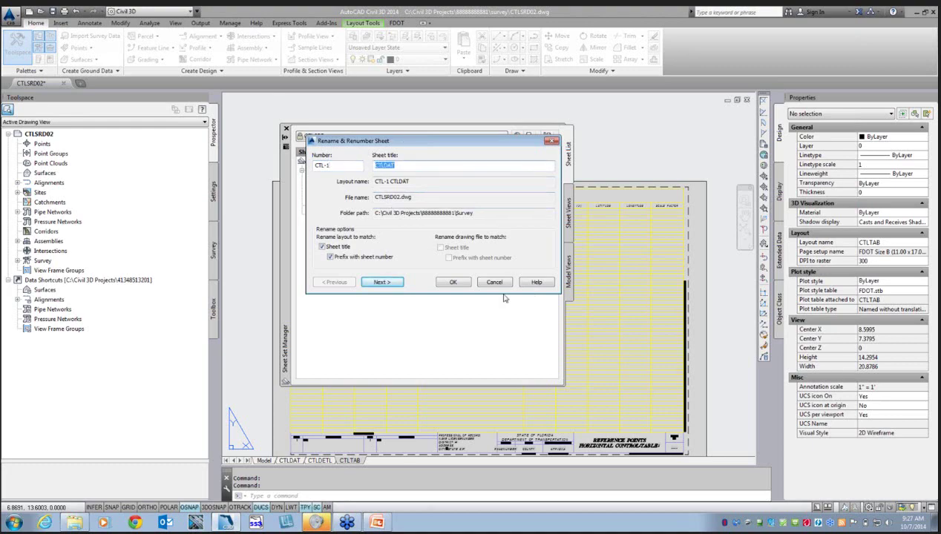
{"action": "type", "text": "REFER"}
{"action": "key", "text": "Caps_Lock"}
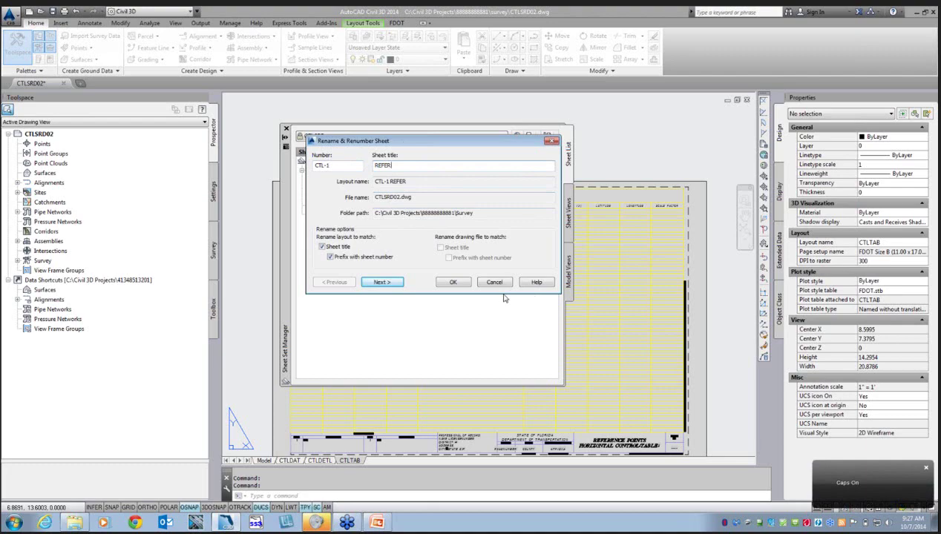
{"action": "type", "text": "ENCE POINT"}
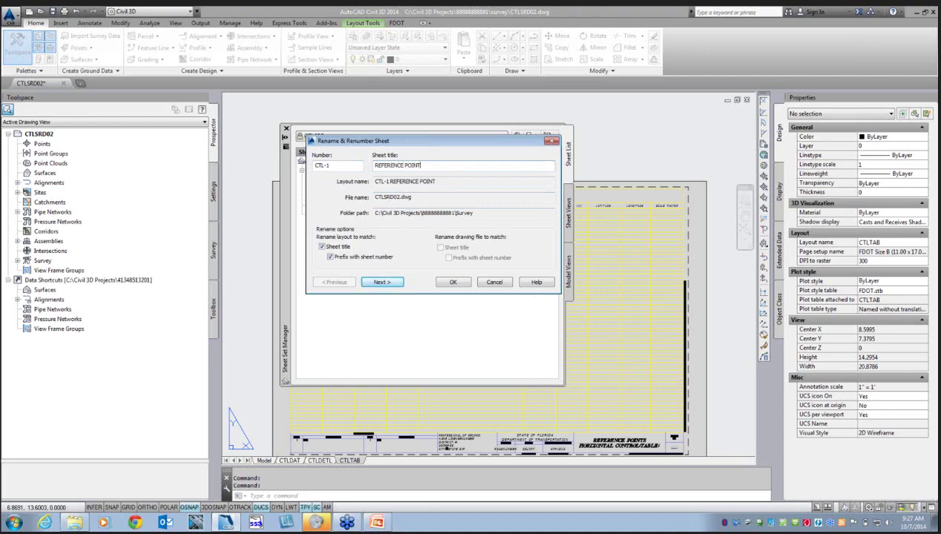
{"action": "type", "text": "S HORIZ.-VERT. CONTROL"}
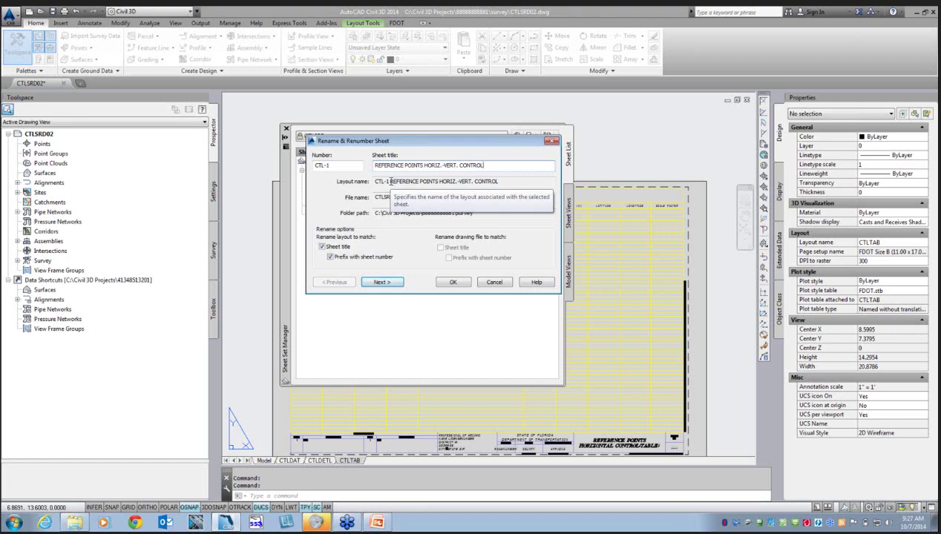
Keep Sheet title and Prefix in the layout name and apply the CTL-1 rename.
{"action": "left_click", "coordinate": [322, 246]}
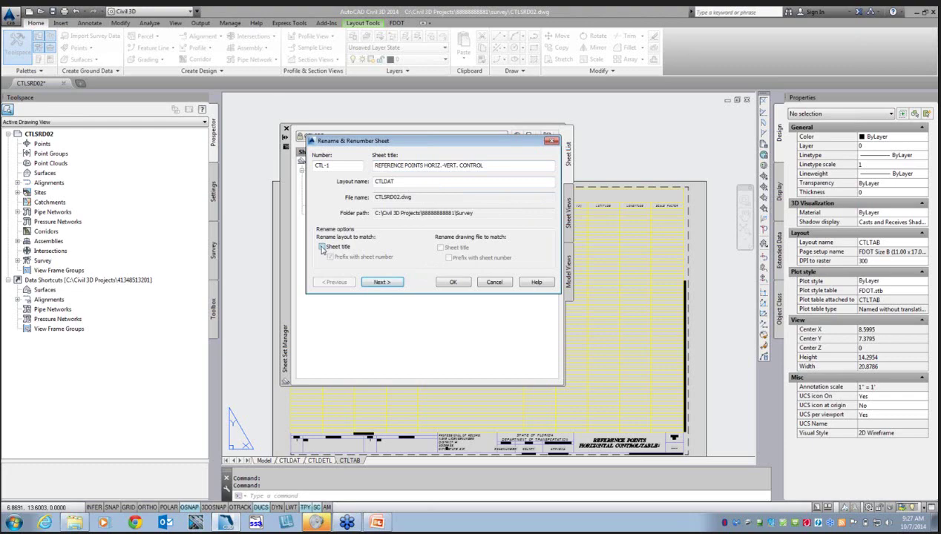
{"action": "left_click", "coordinate": [322, 247]}
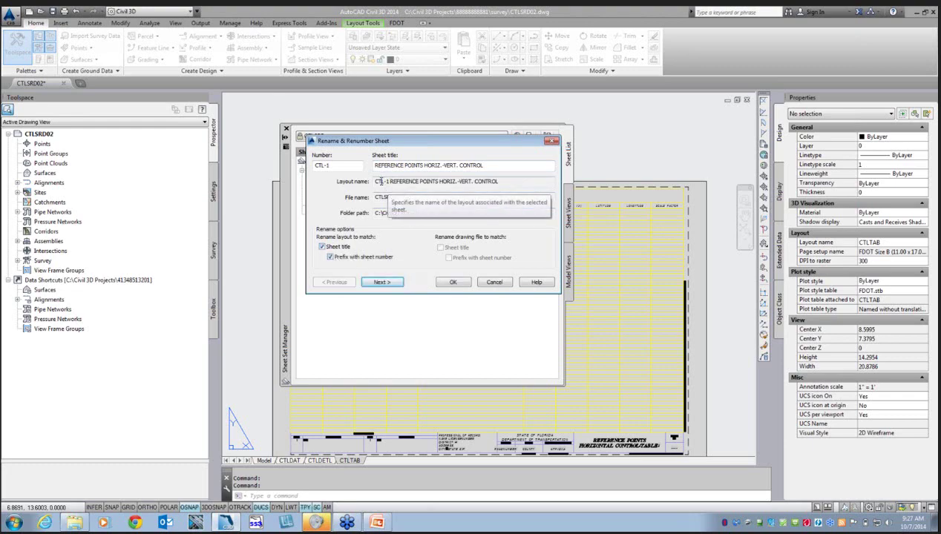
{"action": "left_click", "coordinate": [330, 256]}
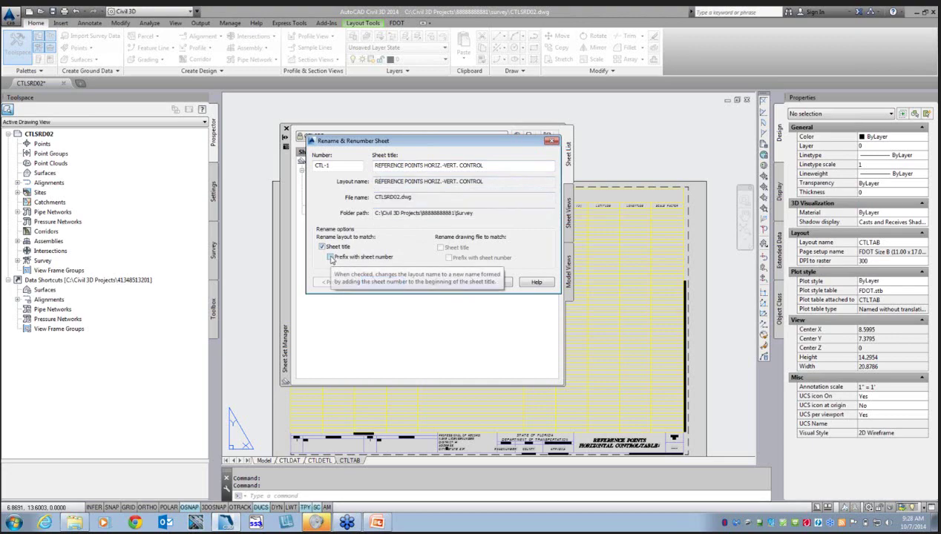
{"action": "left_click", "coordinate": [331, 257]}
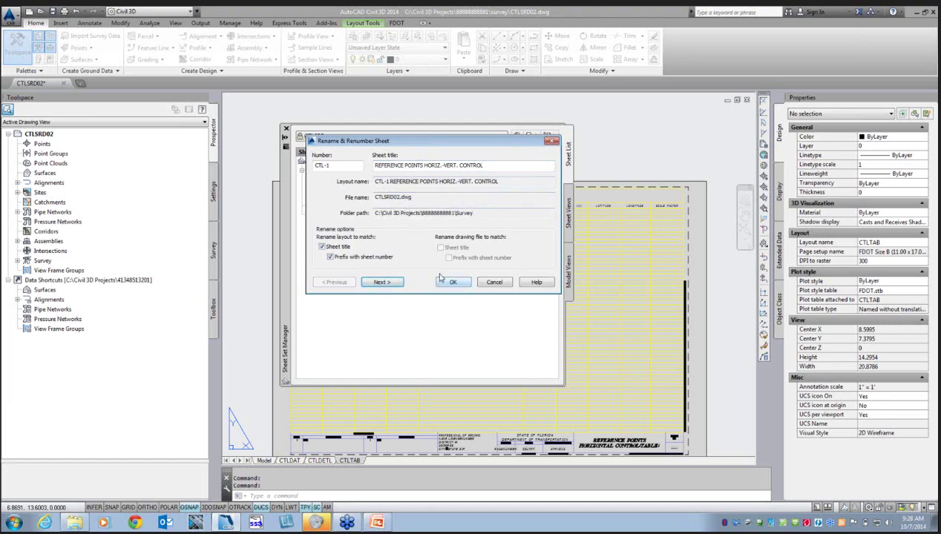
{"action": "left_click", "coordinate": [382, 282]}
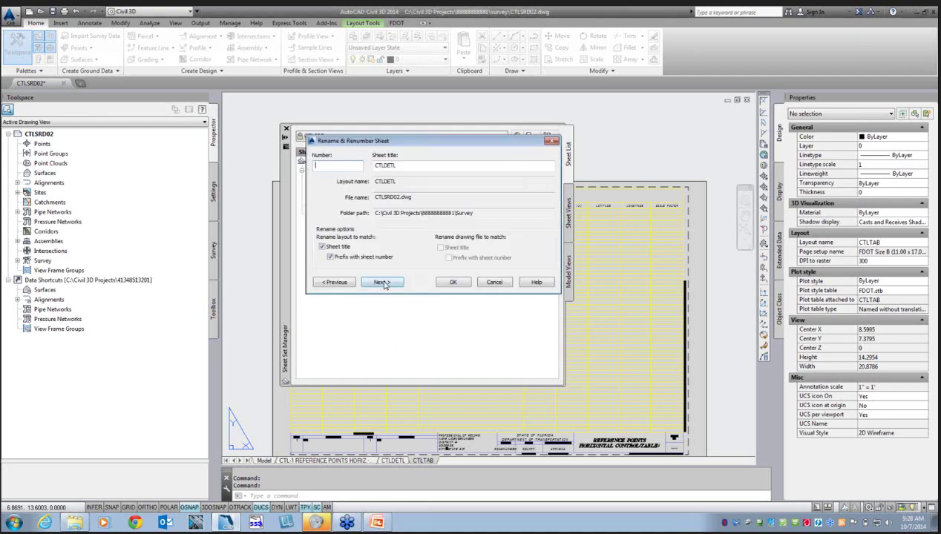
Rename CTLDETL to CTL-2 titled REFERENCE POINTS HORIZ.-VERT. CONTROL and apply it.
{"action": "type", "text": "ct"}
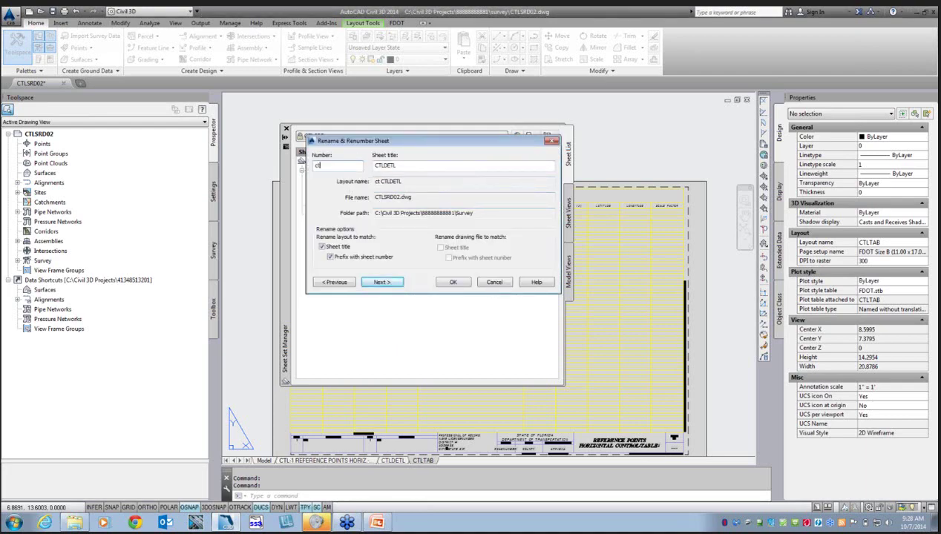
{"action": "key", "text": "BackSpace"}
{"action": "type", "text": "CTL-2"}
{"action": "key", "text": "Tab"}
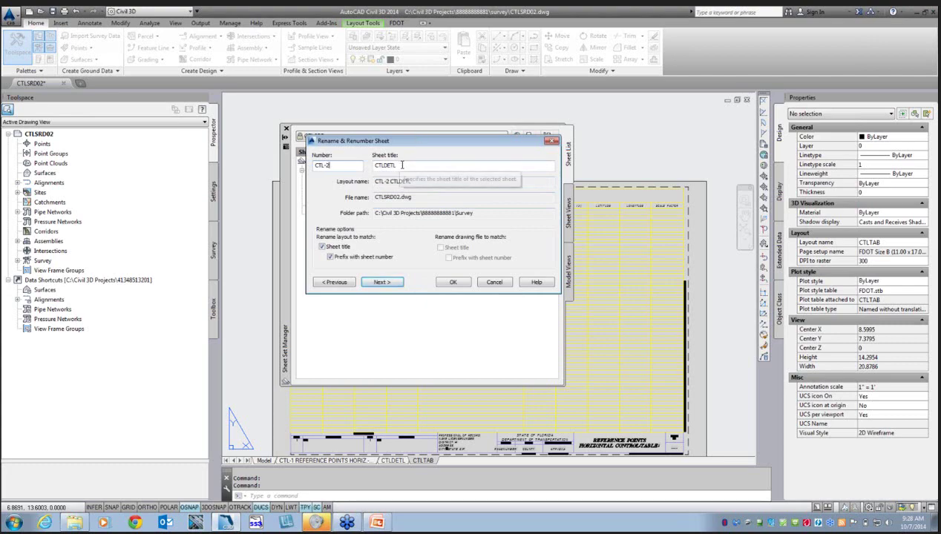
{"action": "type", "text": "REFERENCE"}
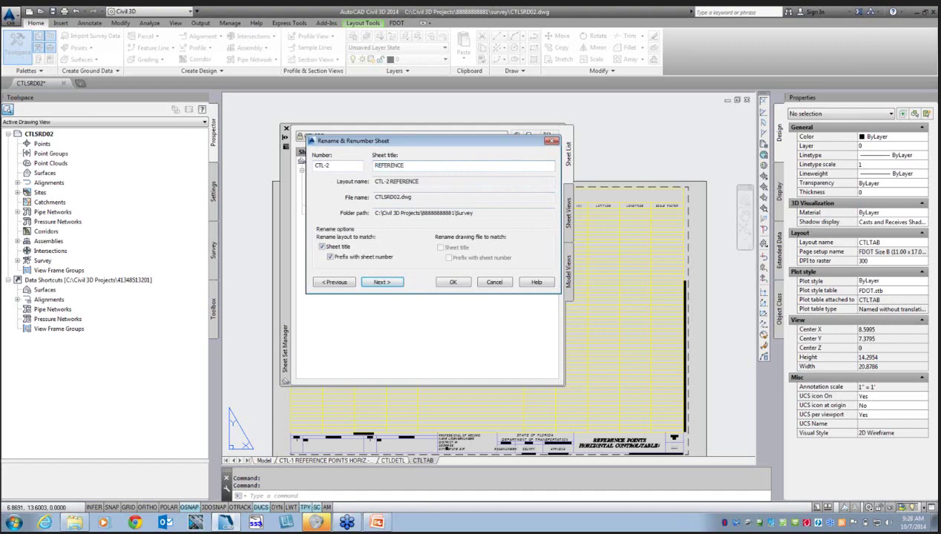
{"action": "type", "text": " POINTS HORIZ.-VERT. CONTROL"}
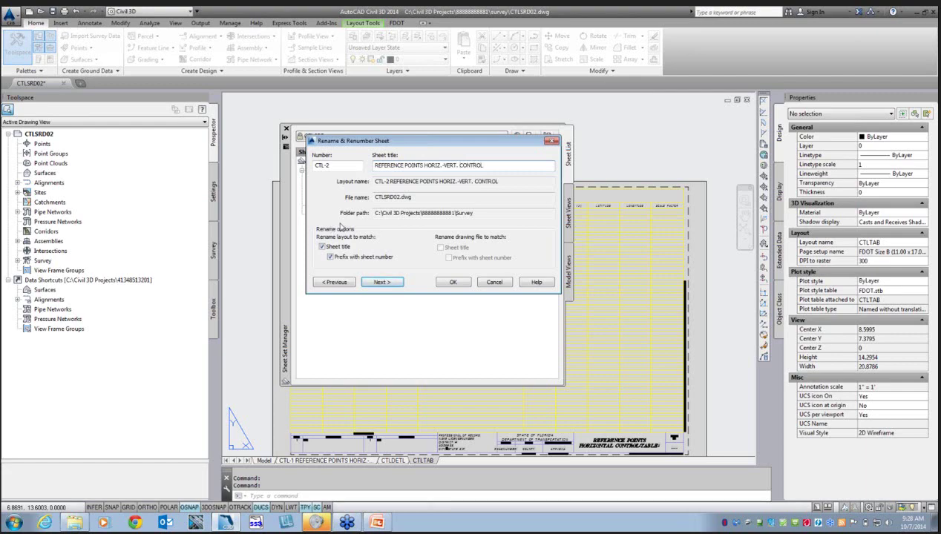
{"action": "left_click", "coordinate": [382, 285]}
Rename CTLTAB to CTL-3 titled REFERENCE POINTS HORIZ.-VERT. CONTROL and confirm.
{"action": "left_click", "coordinate": [360, 167]}
{"action": "type", "text": "CTL"}
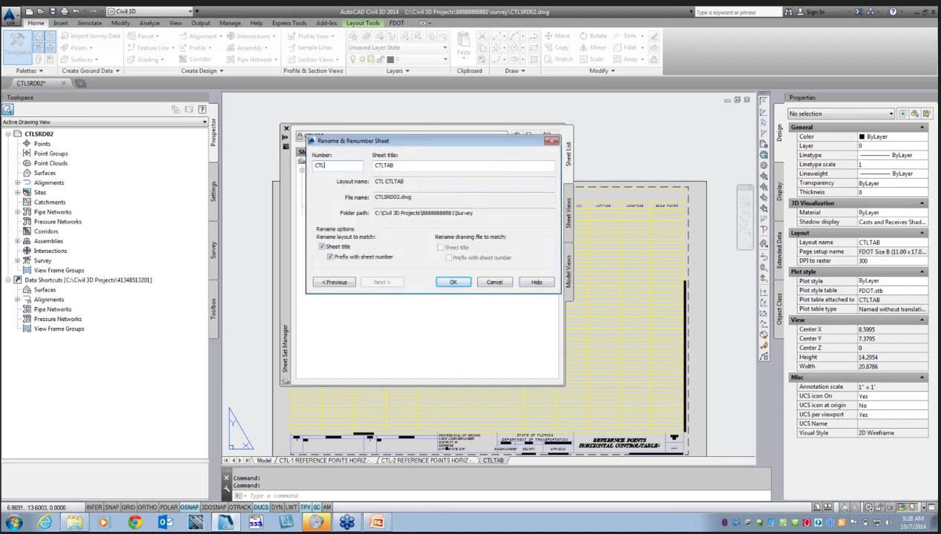
{"action": "type", "text": "-3"}
{"action": "key", "text": "Tab"}
{"action": "type", "text": "REFERE"}
{"action": "key", "text": "BackSpace"}
{"action": "key", "text": "BackSpace"}
{"action": "key", "text": "BackSpace"}
{"action": "key", "text": "BackSpace"}
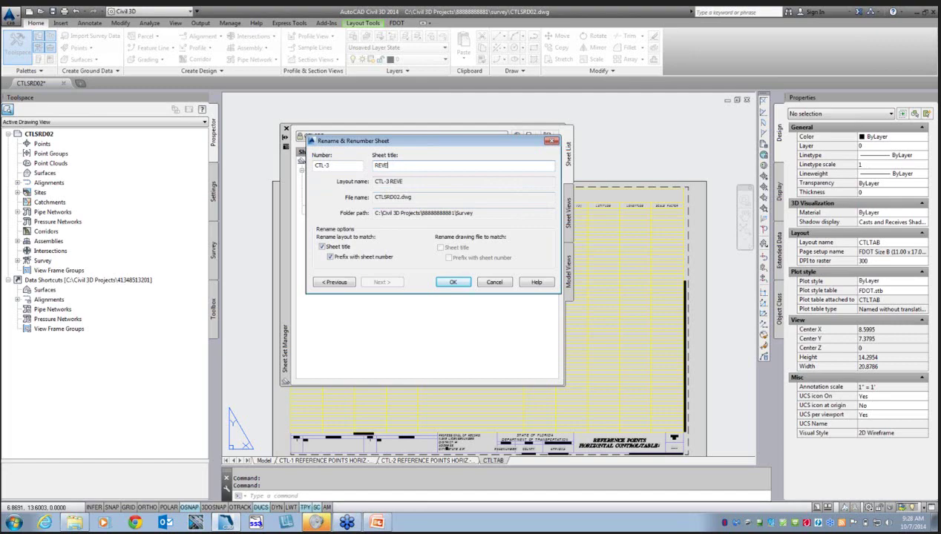
{"action": "type", "text": "FERNCE POINTS HORI"}
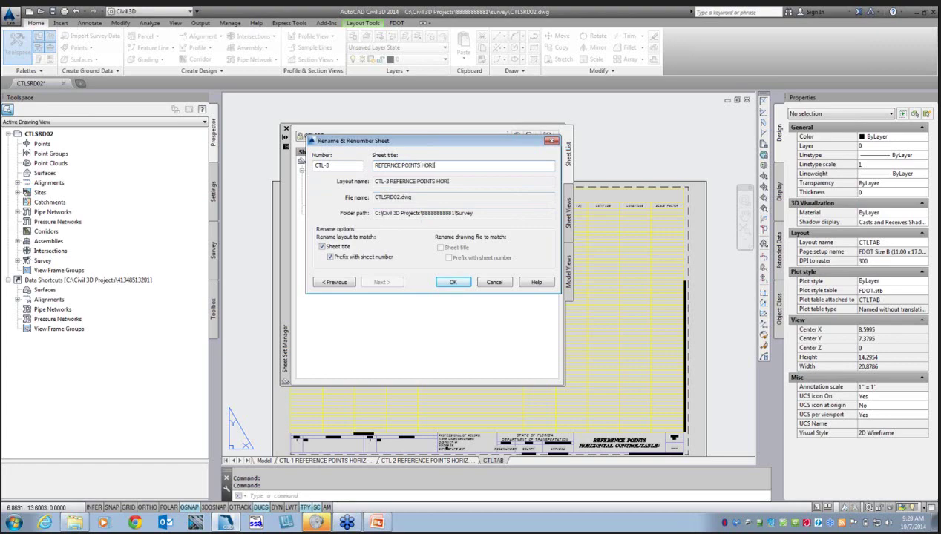
{"action": "type", "text": "Z.-VERT. CONTROL"}
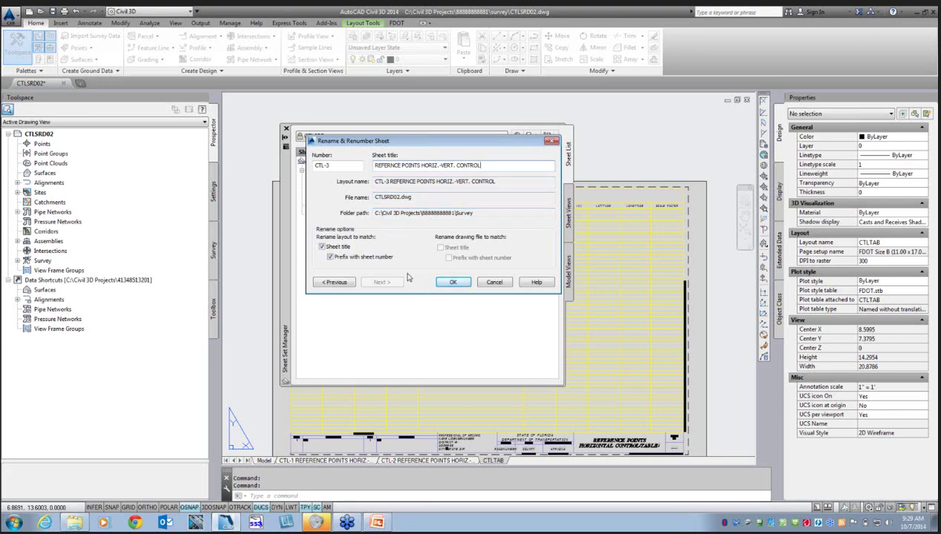
{"action": "left_click", "coordinate": [454, 282]}
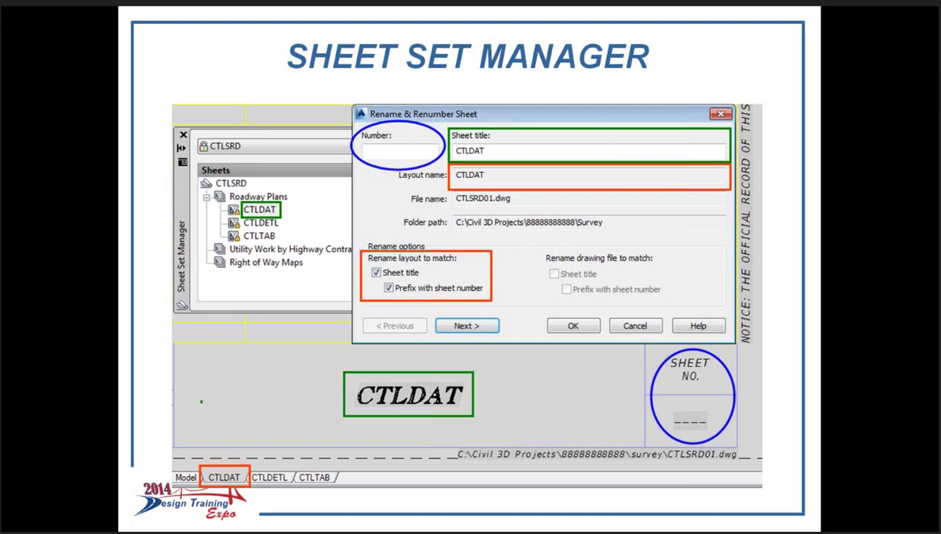
Advance two slides to the sheet-properties slide, then return to Civil 3D.
{"action": "key", "text": "Right"}
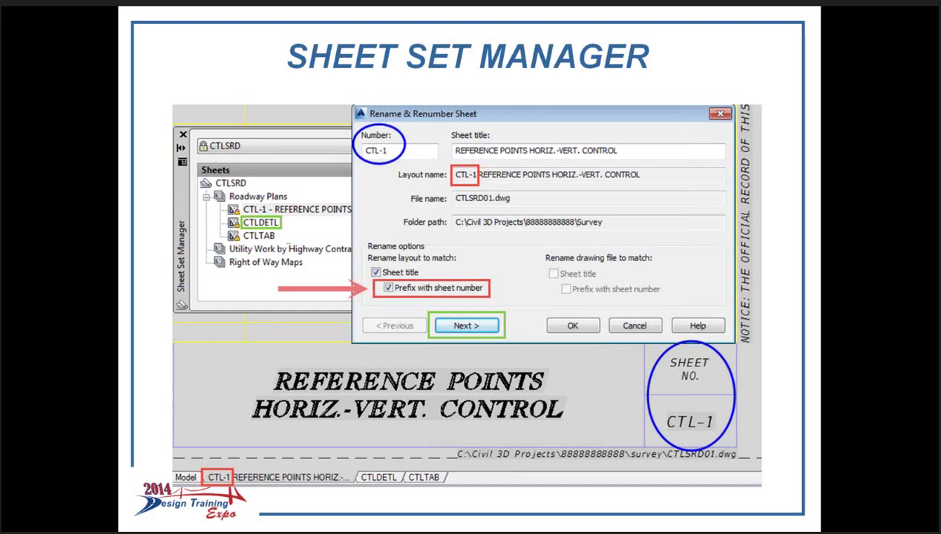
{"action": "key", "text": "Right"}
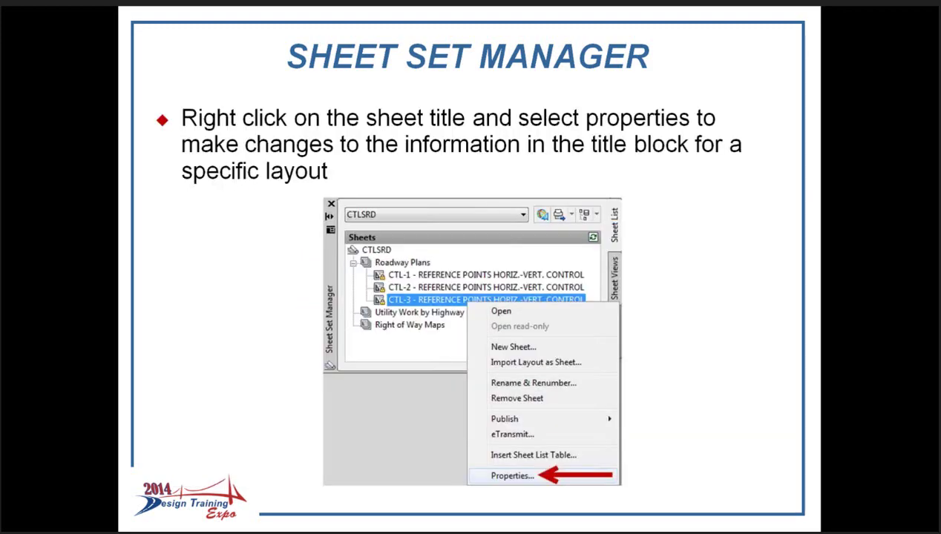
{"action": "key", "text": "alt+Tab"}
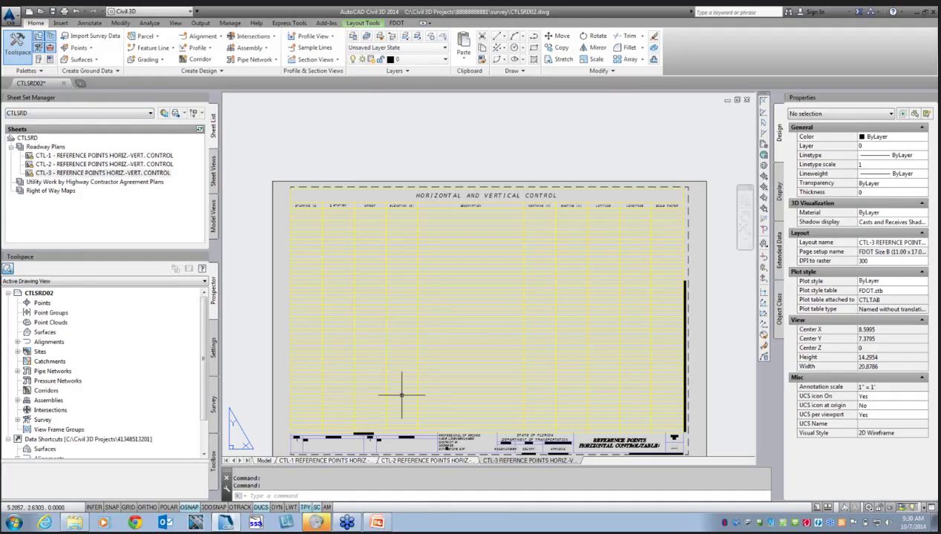
Regenerate the drawing with RE so the title block shows sheet number CTL-3.
{"action": "scroll", "coordinate": [653, 437], "scroll_direction": "up", "scroll_amount": 5}
{"action": "scroll", "coordinate": [657, 436], "scroll_direction": "down", "scroll_amount": 2}
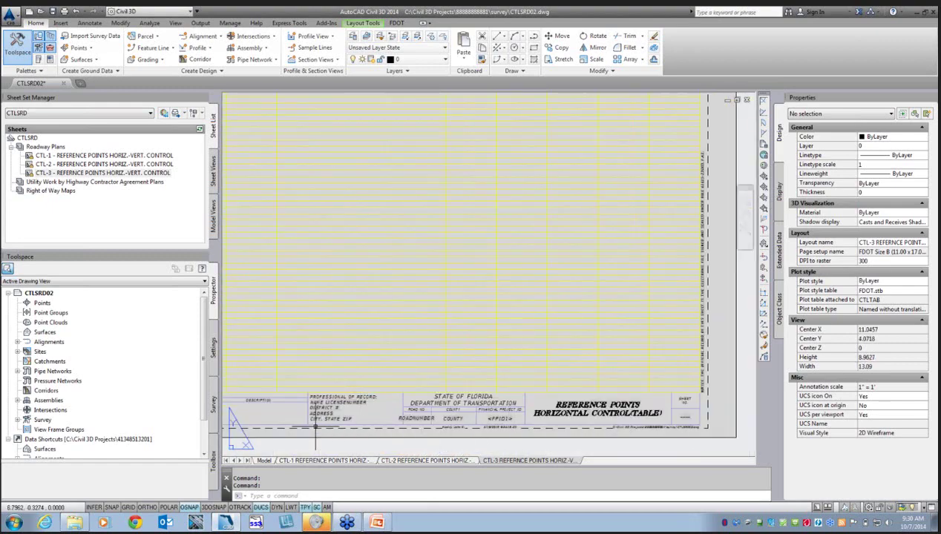
{"action": "left_click", "coordinate": [283, 496]}
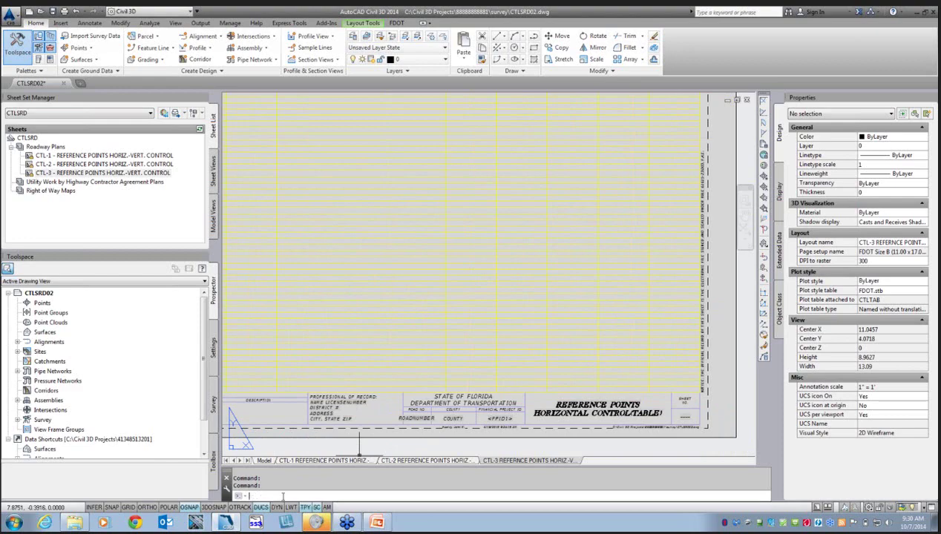
{"action": "type", "text": "RE"}
{"action": "key", "text": "Return"}
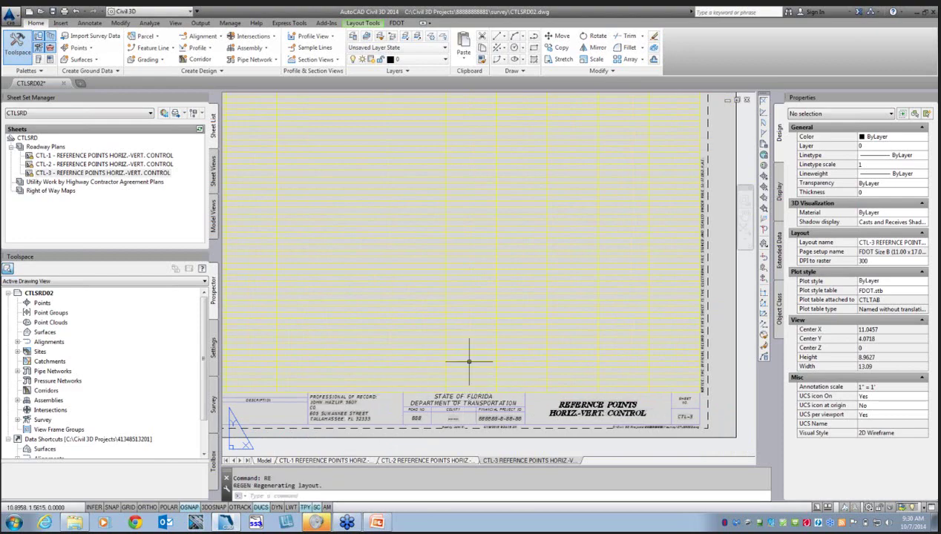
Check the CTL-2 and CTL-1 layout title blocks, then select CTL-1 in Sheet Set Manager.
{"action": "scroll", "coordinate": [687, 434], "scroll_direction": "up", "scroll_amount": 2}
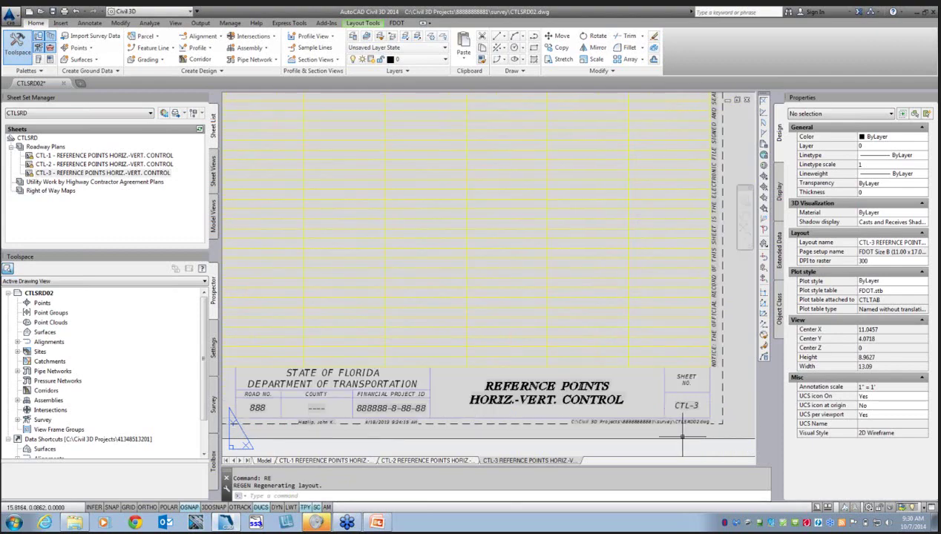
{"action": "left_click", "coordinate": [443, 461]}
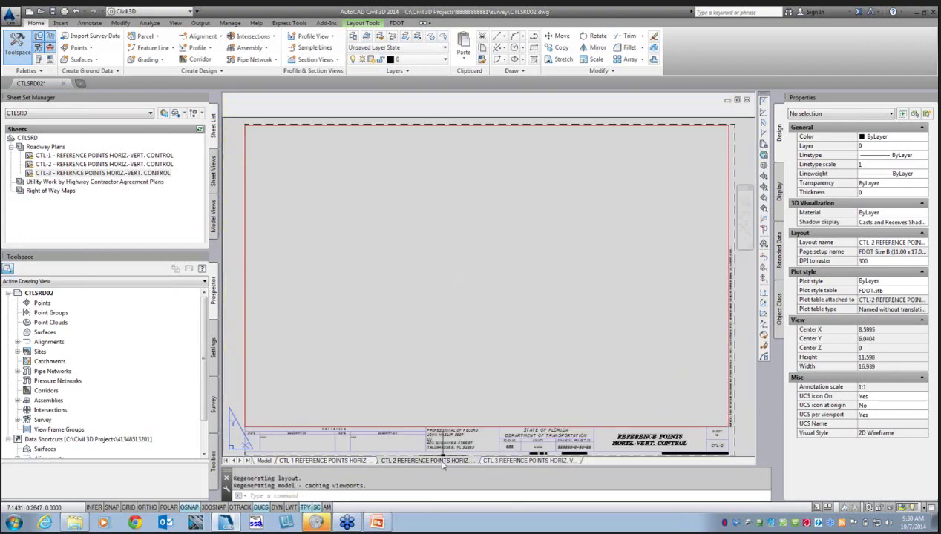
{"action": "scroll", "coordinate": [617, 373], "scroll_direction": "up", "scroll_amount": 3}
{"action": "scroll", "coordinate": [617, 373], "scroll_direction": "down", "scroll_amount": 1}
{"action": "scroll", "coordinate": [672, 433], "scroll_direction": "up", "scroll_amount": 2}
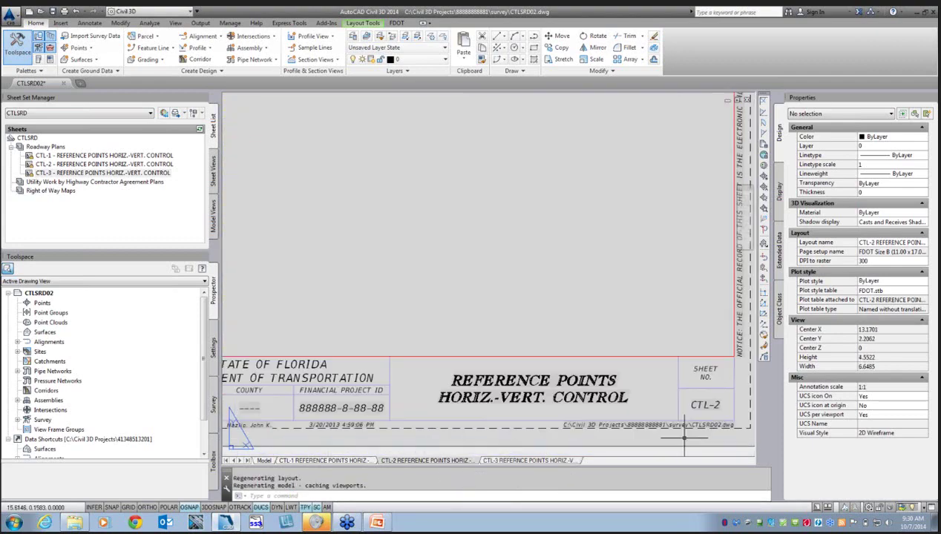
{"action": "scroll", "coordinate": [493, 339], "scroll_direction": "down", "scroll_amount": 2}
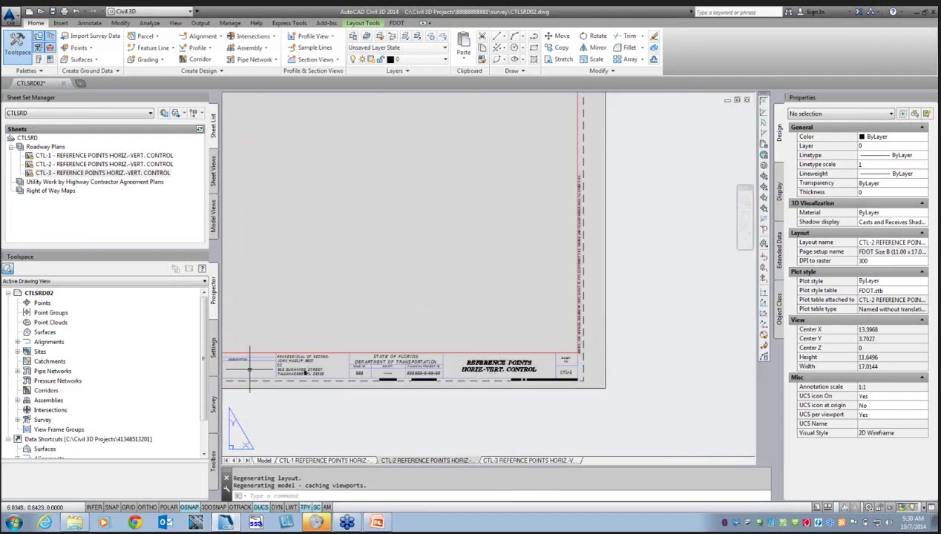
{"action": "scroll", "coordinate": [282, 364], "scroll_direction": "up", "scroll_amount": 2}
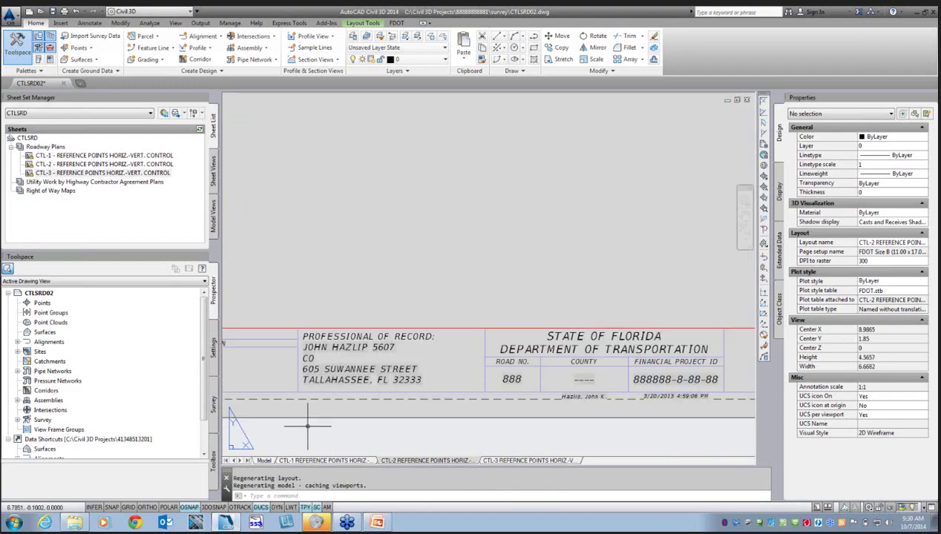
{"action": "left_click", "coordinate": [335, 460]}
{"action": "scroll", "coordinate": [430, 356], "scroll_direction": "down", "scroll_amount": 2}
{"action": "scroll", "coordinate": [434, 364], "scroll_direction": "up", "scroll_amount": 5}
{"action": "scroll", "coordinate": [424, 352], "scroll_direction": "down", "scroll_amount": 3}
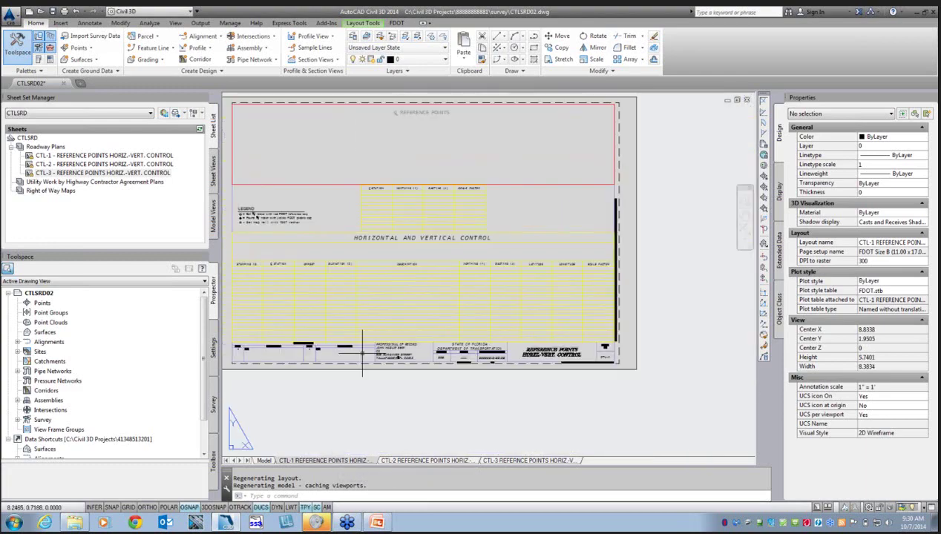
{"action": "scroll", "coordinate": [441, 319], "scroll_direction": "up", "scroll_amount": 3}
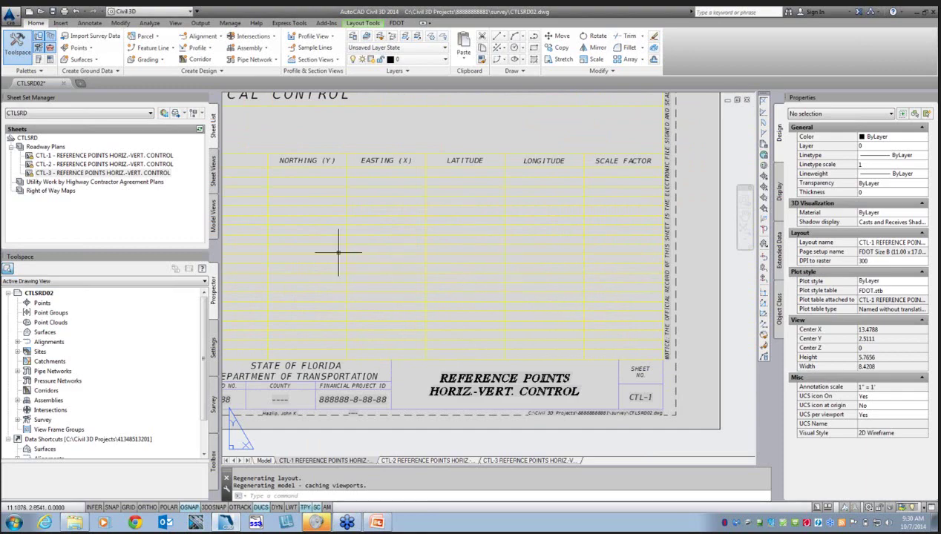
{"action": "left_click", "coordinate": [102, 156]}
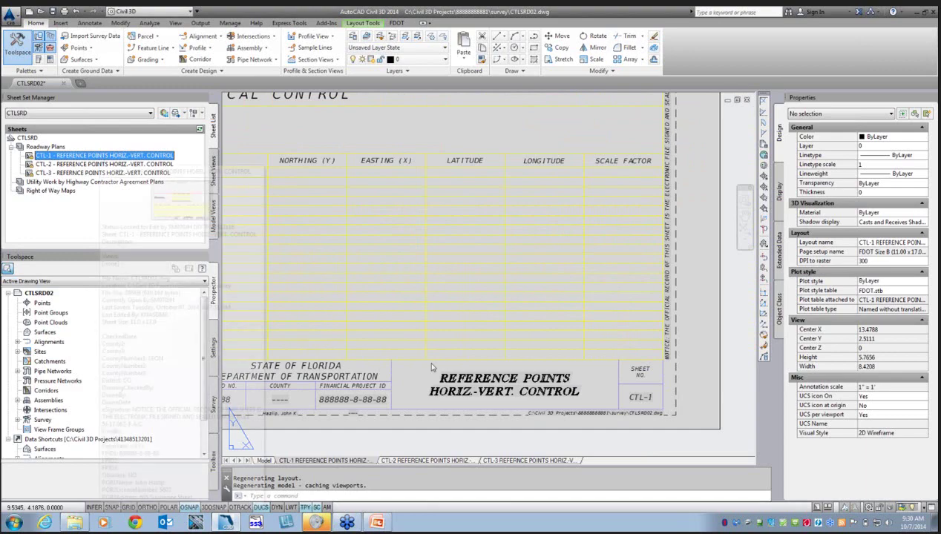
Review sheet CTL-1's properties, title REFERENCE POINTS HORIZ.-VERT. CONTROL, without changes.
{"action": "right_click", "coordinate": [333, 463]}
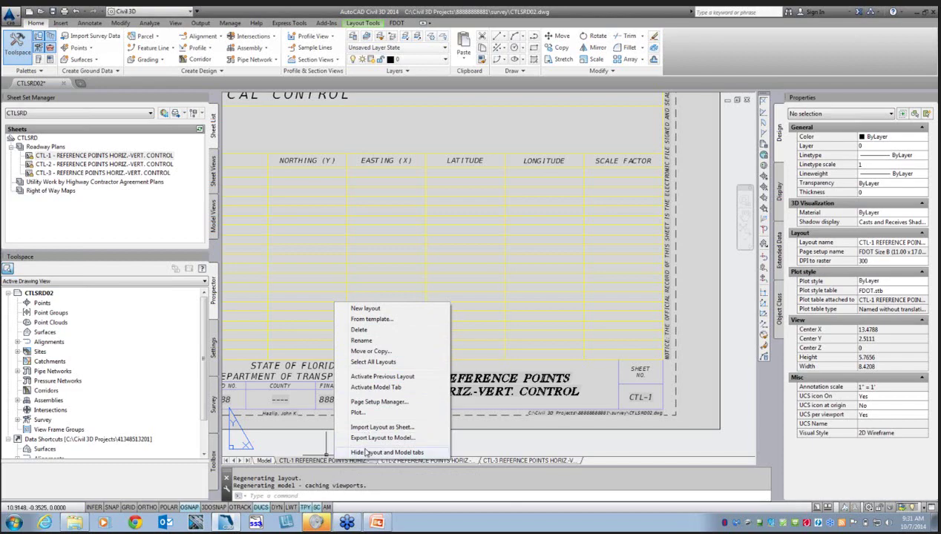
{"action": "left_click", "coordinate": [107, 155]}
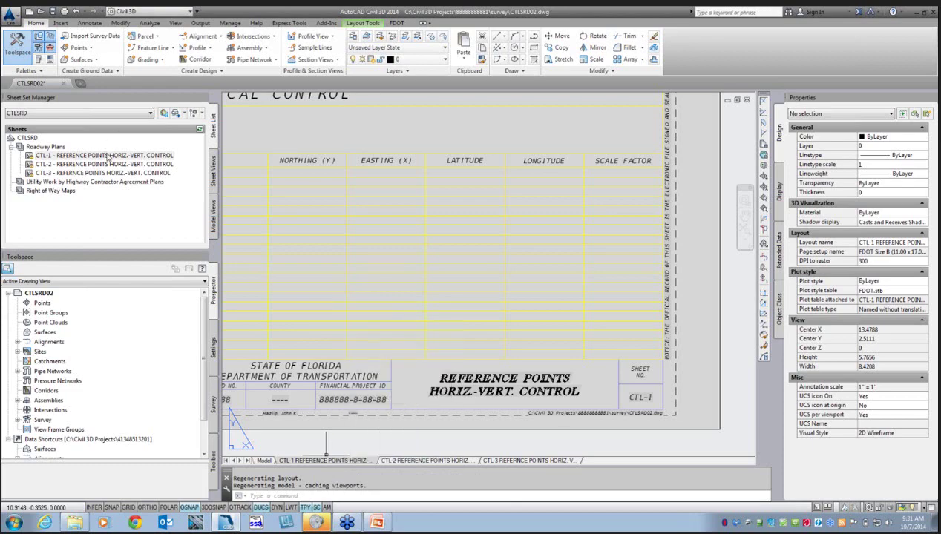
{"action": "left_click", "coordinate": [107, 155]}
{"action": "right_click", "coordinate": [108, 156]}
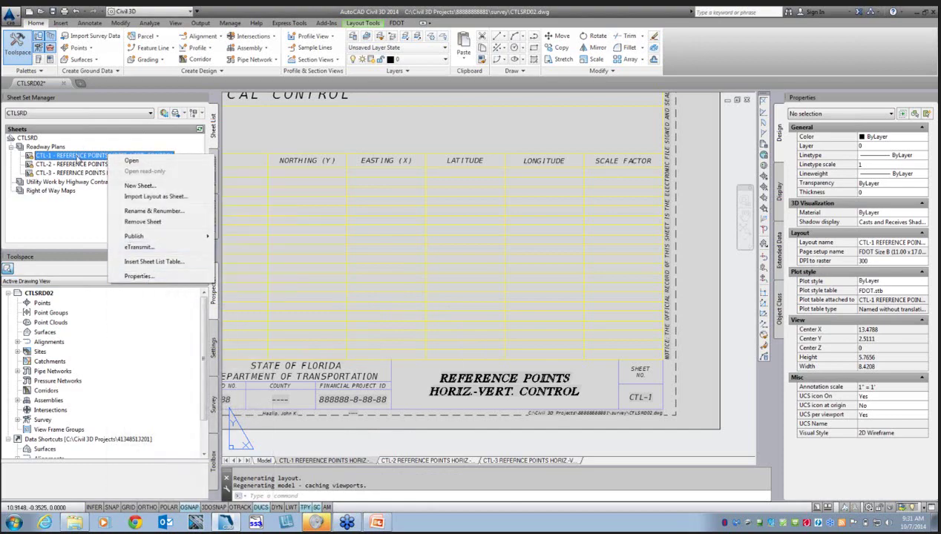
{"action": "left_click", "coordinate": [138, 276]}
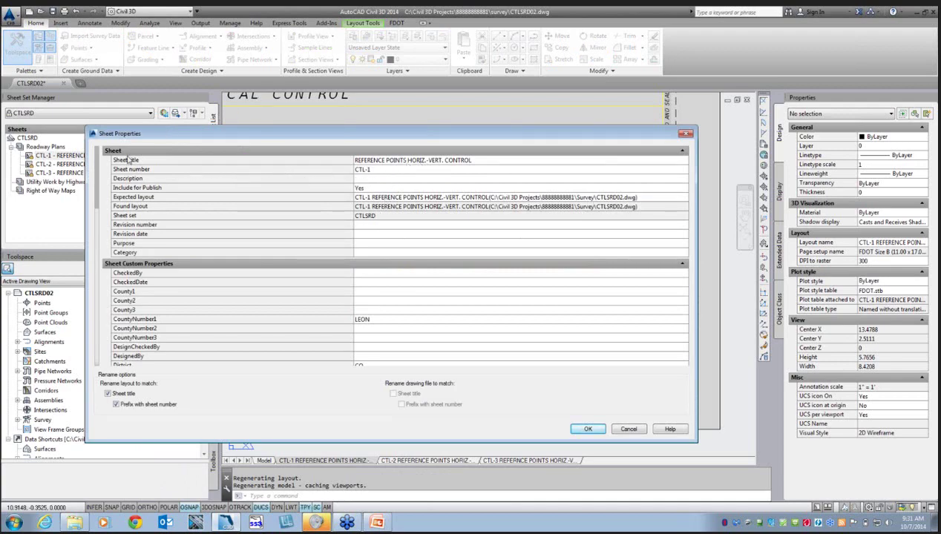
{"action": "mouse_move", "coordinate": [93, 165]}
{"action": "left_mouse_down"}
{"action": "mouse_move", "coordinate": [92, 344]}
{"action": "mouse_move", "coordinate": [101, 296]}
{"action": "mouse_move", "coordinate": [96, 178]}
{"action": "left_mouse_up"}
{"action": "left_click", "coordinate": [587, 428]}
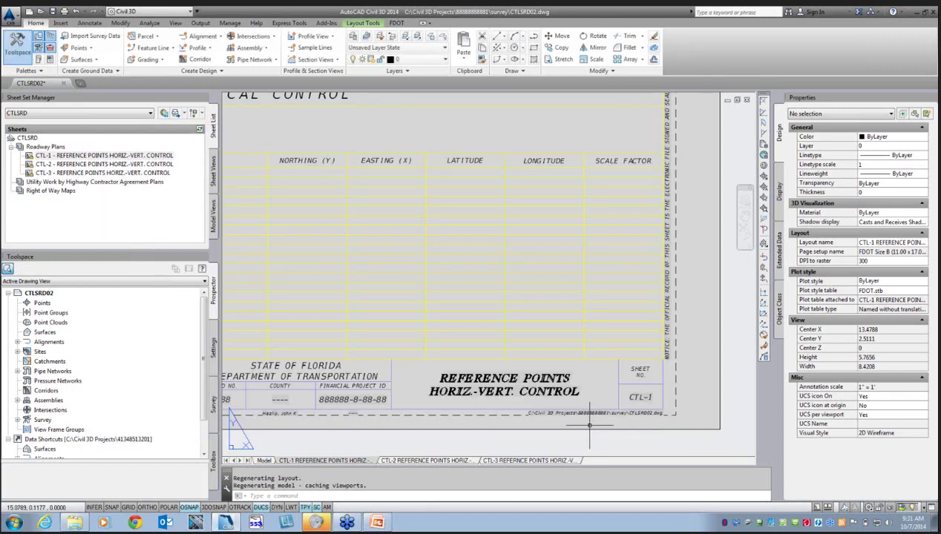
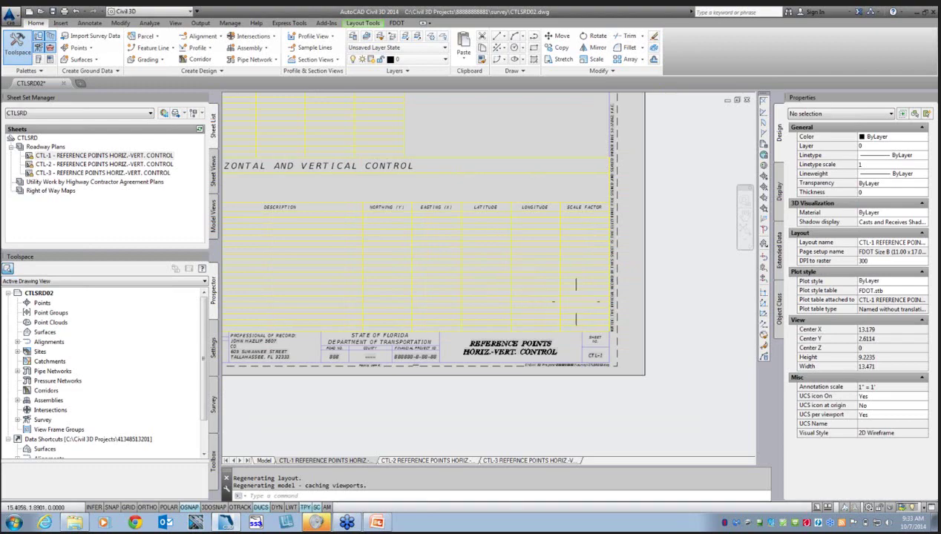
Switch to the CTL-2 layout and zoom out to see its full Reference Points title-block sheet.
{"action": "scroll", "coordinate": [534, 290], "scroll_direction": "down", "scroll_amount": 2}
{"action": "scroll", "coordinate": [423, 318], "scroll_direction": "up", "scroll_amount": 2}
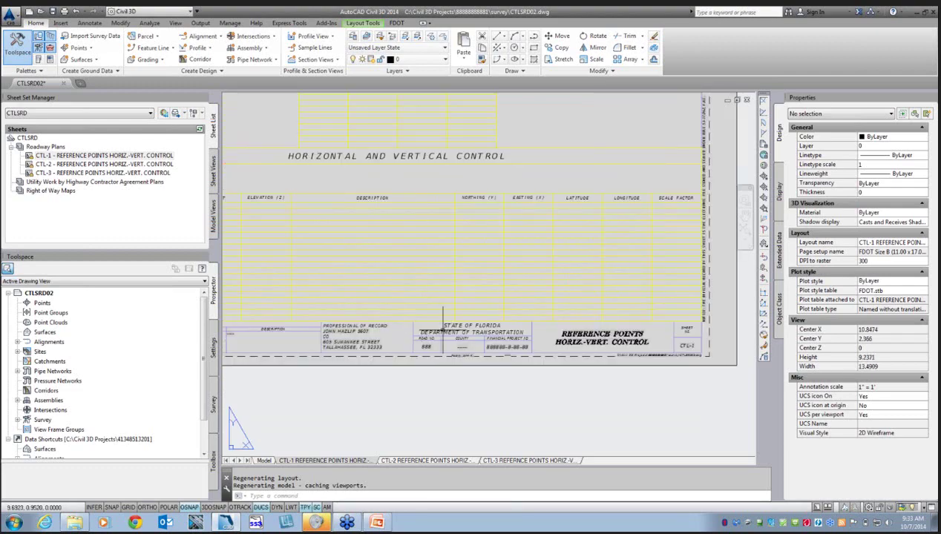
{"action": "left_click", "coordinate": [428, 460]}
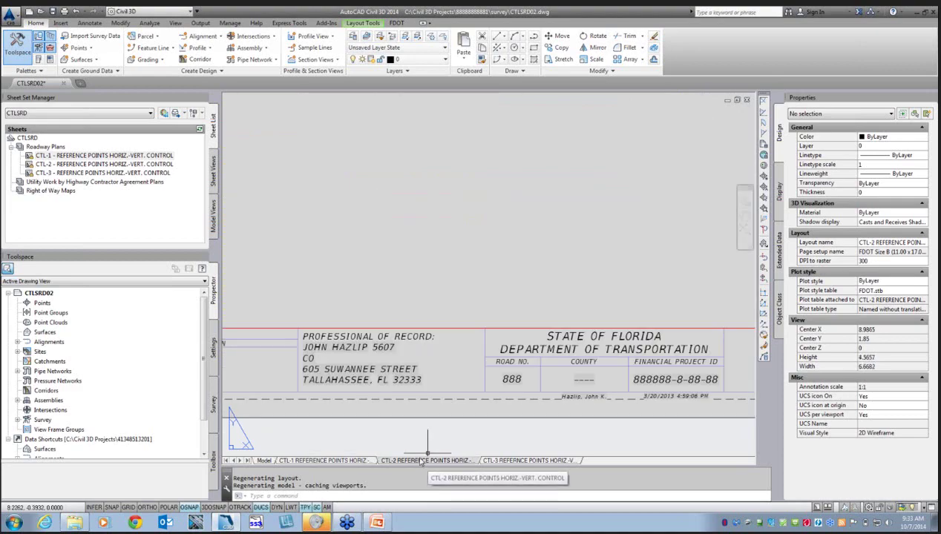
{"action": "scroll", "coordinate": [437, 415], "scroll_direction": "down", "scroll_amount": 2}
{"action": "scroll", "coordinate": [444, 401], "scroll_direction": "down", "scroll_amount": 2}
{"action": "scroll", "coordinate": [444, 400], "scroll_direction": "down", "scroll_amount": 2}
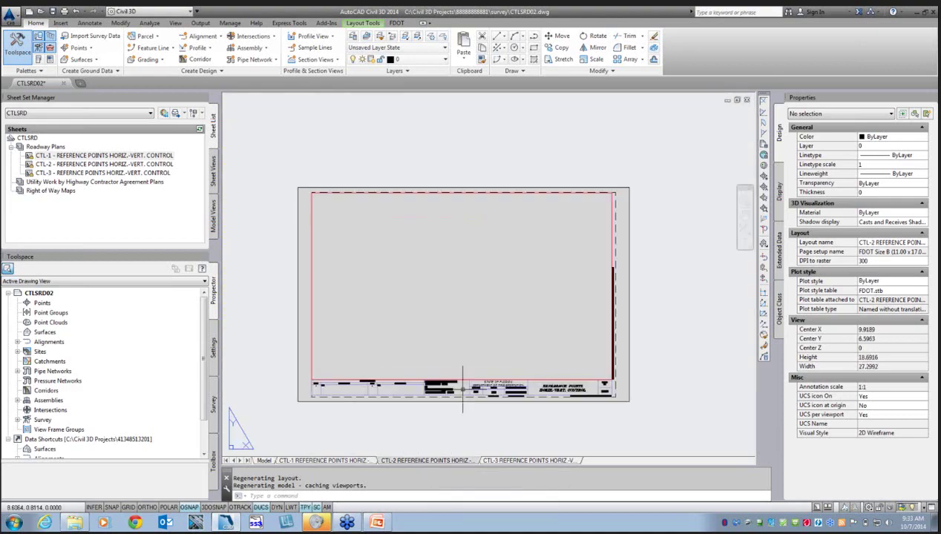
{"action": "scroll", "coordinate": [444, 411], "scroll_direction": "up", "scroll_amount": 2}
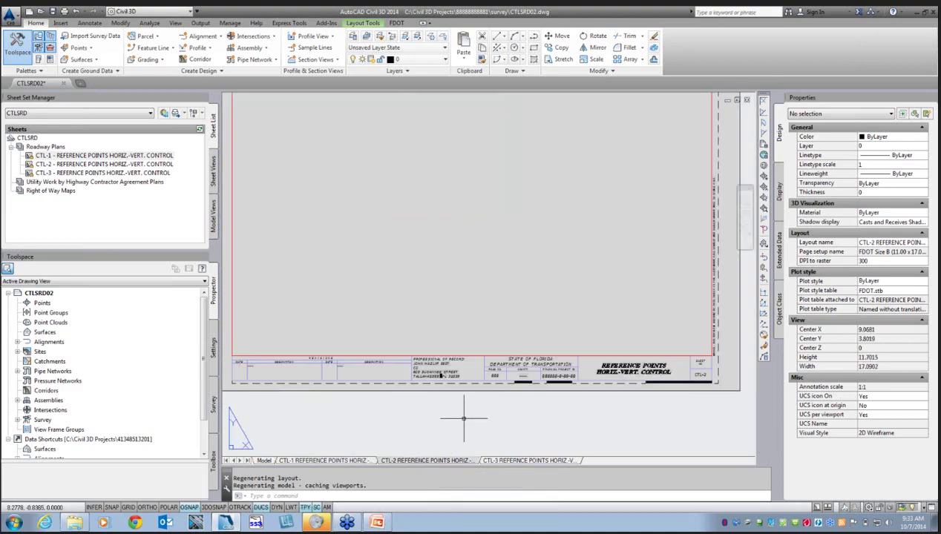
{"action": "scroll", "coordinate": [475, 423], "scroll_direction": "down", "scroll_amount": 2}
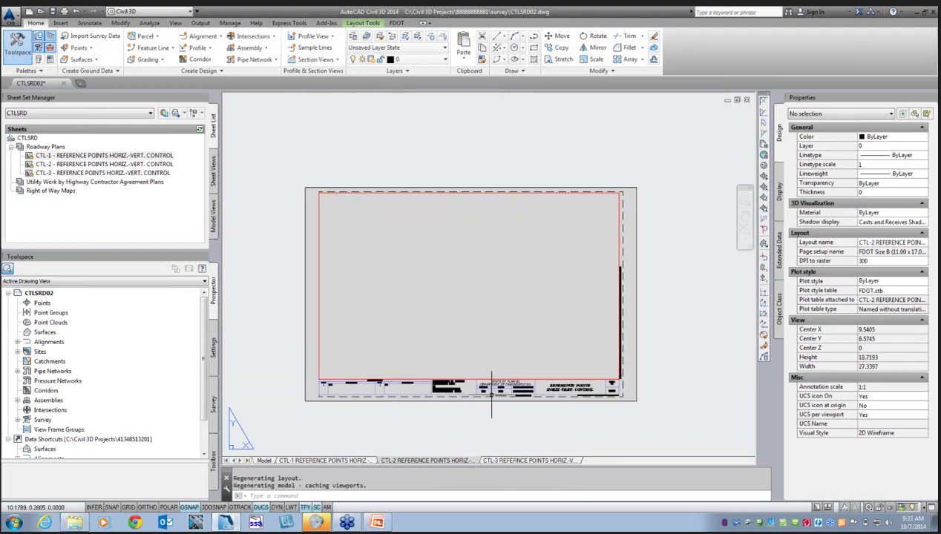
Move the CTL-2 layout to the end, after CTL-3, and regenerate with RE.
{"action": "right_click", "coordinate": [422, 463]}
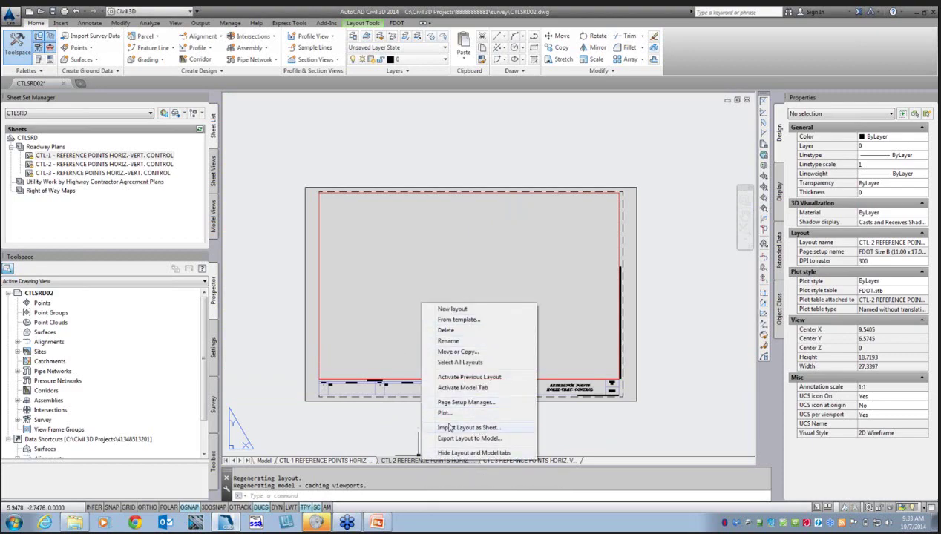
{"action": "left_click", "coordinate": [458, 353]}
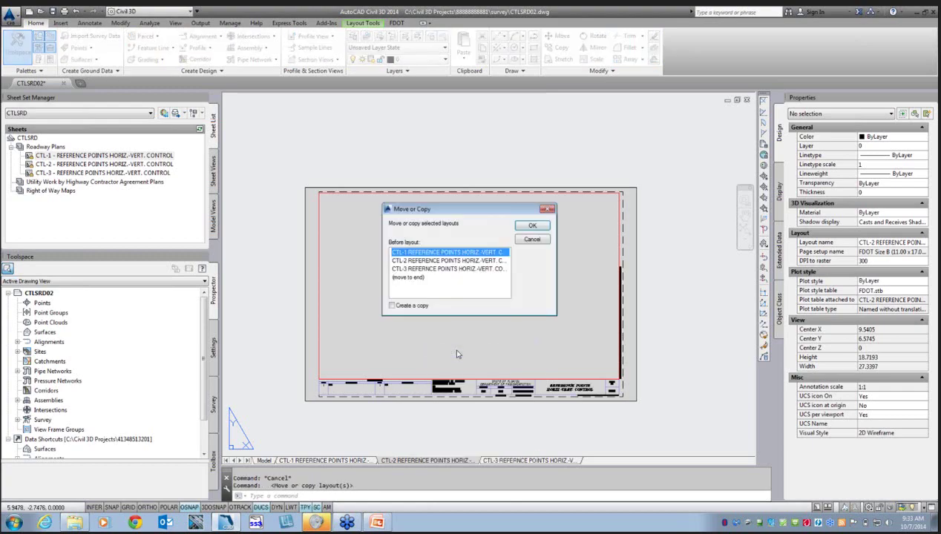
{"action": "left_click_drag", "start_coordinate": [452, 212], "coordinate": [415, 198]}
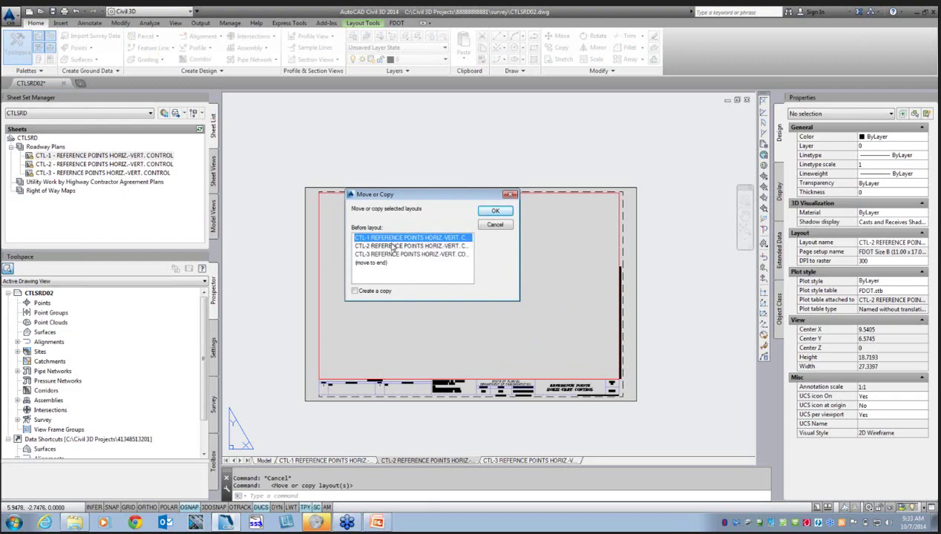
{"action": "left_click", "coordinate": [392, 246]}
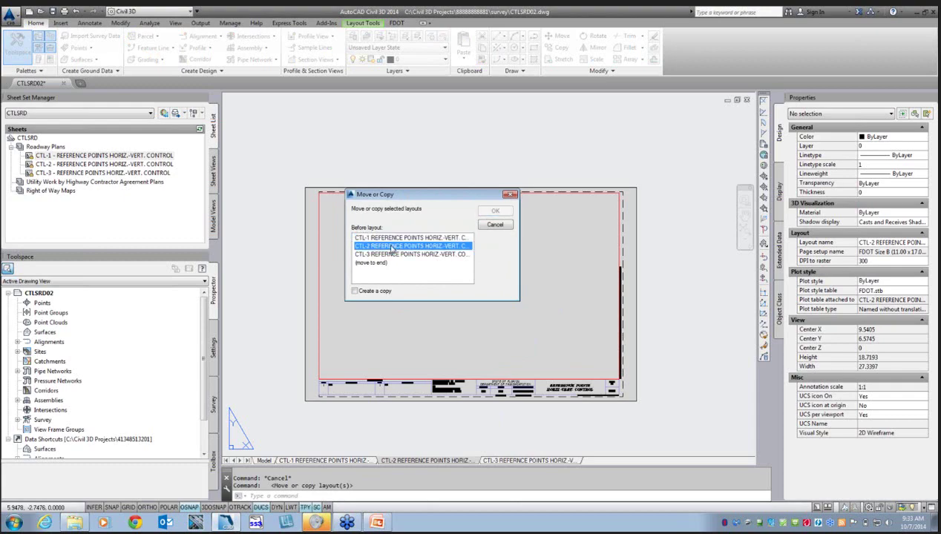
{"action": "left_click", "coordinate": [390, 254]}
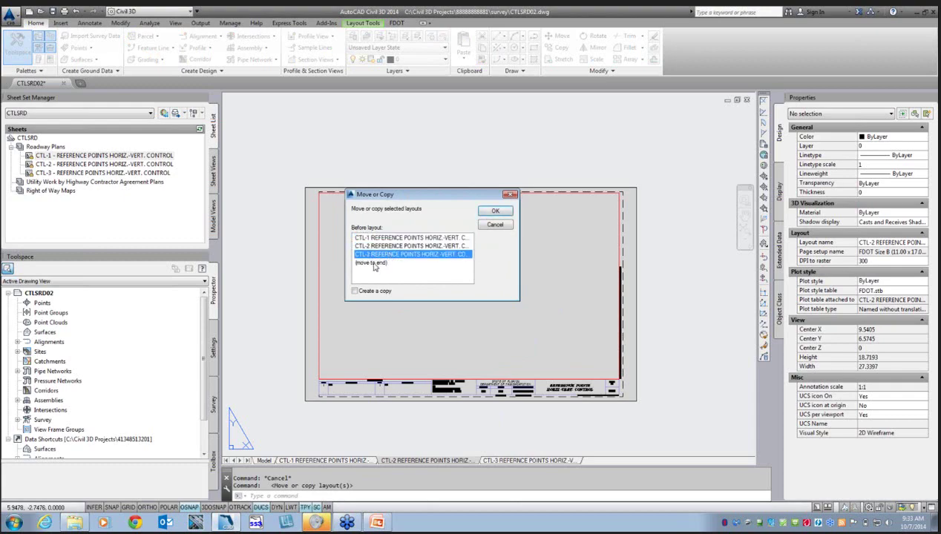
{"action": "left_click", "coordinate": [373, 264]}
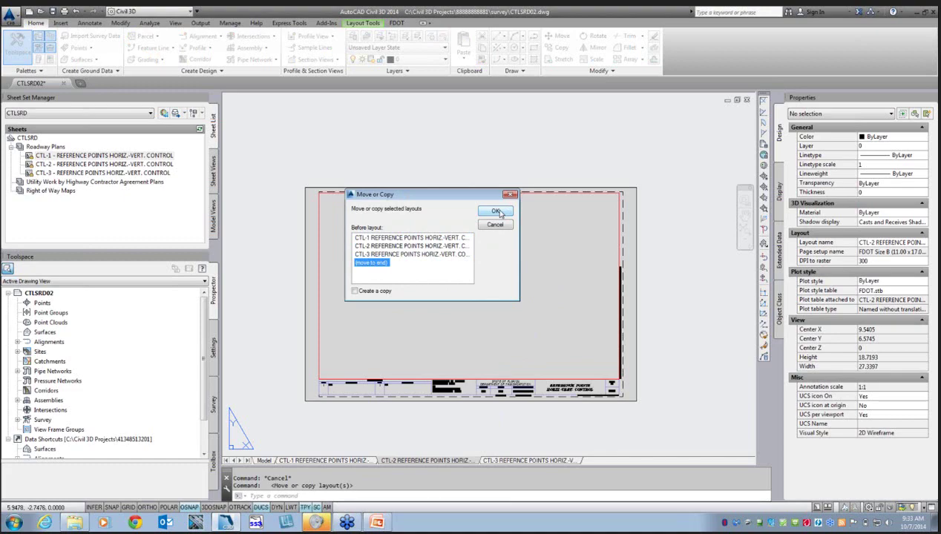
{"action": "left_click", "coordinate": [496, 211]}
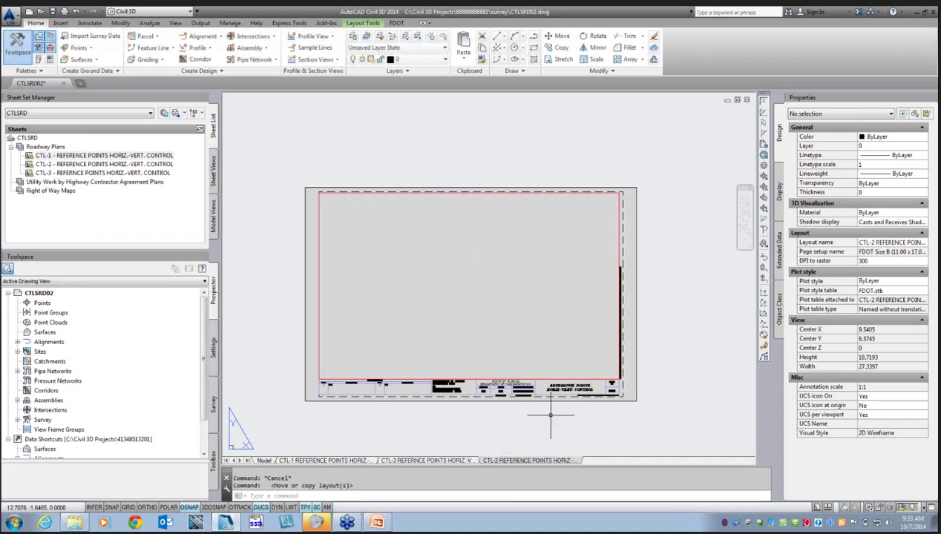
{"action": "type", "text": "RE"}
{"action": "key", "text": "Return"}
Drag the CTL-2 layout tab back between CTL-1 and CTL-3.
{"action": "left_click", "coordinate": [436, 461]}
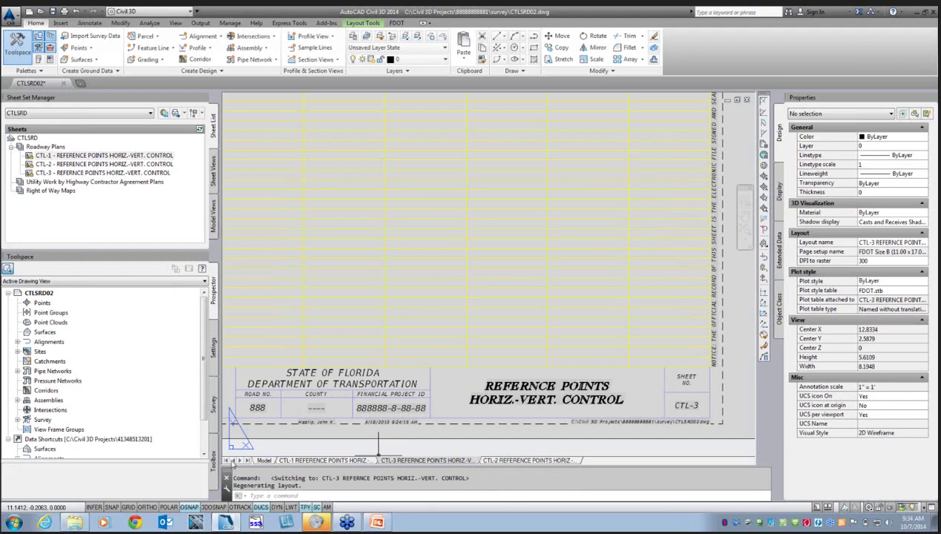
{"action": "left_click", "coordinate": [519, 463]}
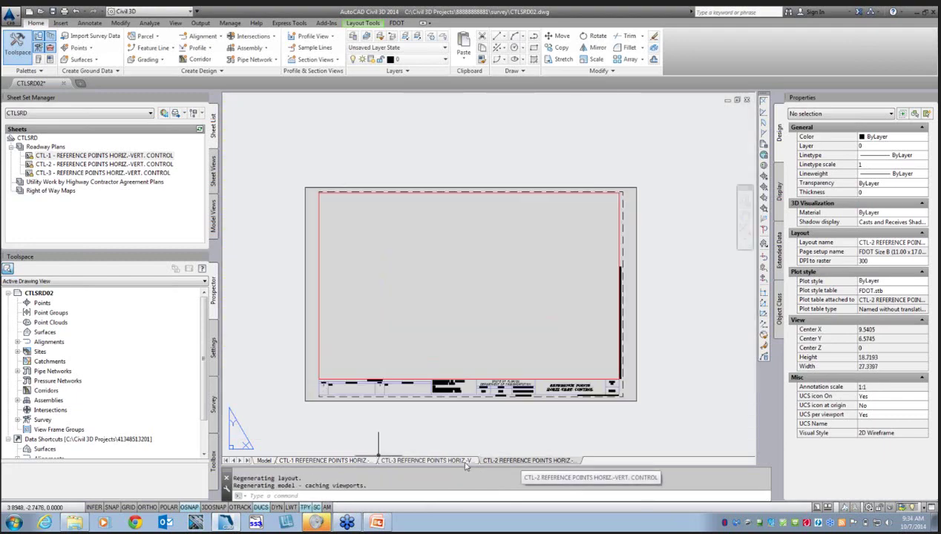
{"action": "left_click", "coordinate": [322, 460]}
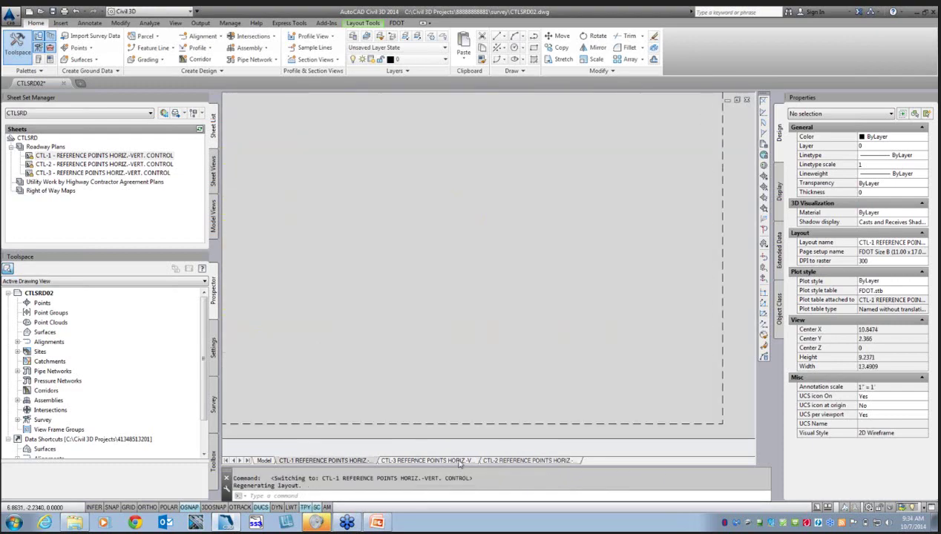
{"action": "left_click", "coordinate": [520, 461]}
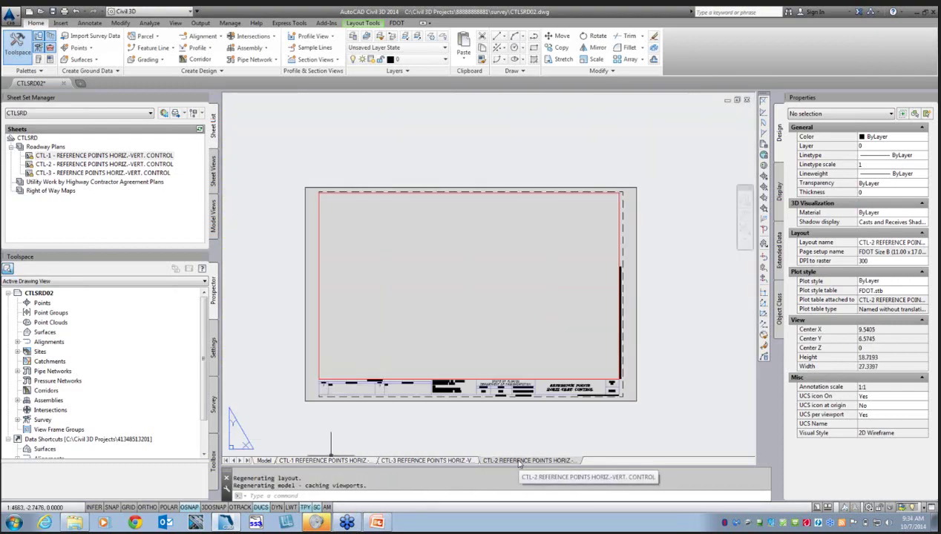
{"action": "left_click_drag", "start_coordinate": [520, 461], "coordinate": [379, 461]}
{"action": "scroll", "coordinate": [563, 426], "scroll_direction": "down", "scroll_amount": 2}
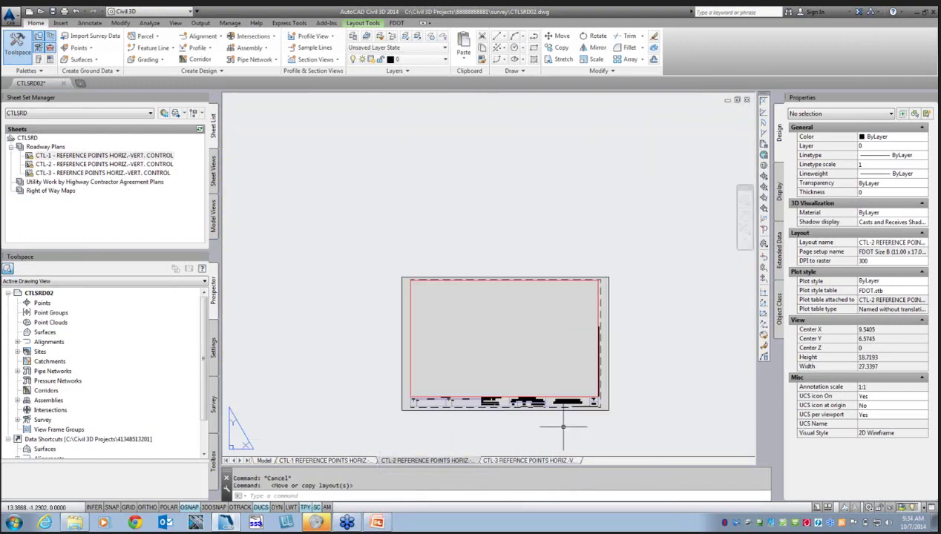
{"action": "scroll", "coordinate": [579, 436], "scroll_direction": "up", "scroll_amount": 2}
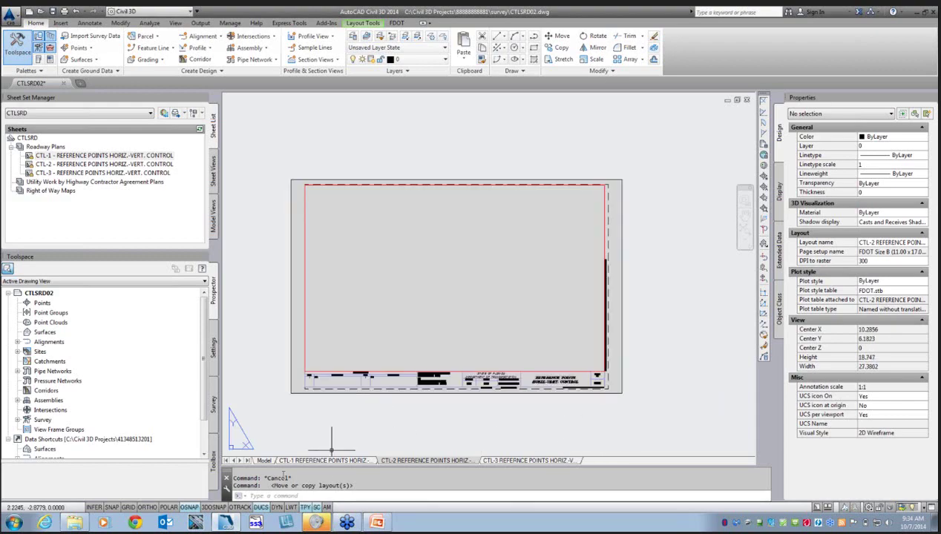
Use Move or Copy to place the CTL-2 layout before CTL-3.
{"action": "left_click", "coordinate": [509, 461]}
{"action": "left_click", "coordinate": [428, 462]}
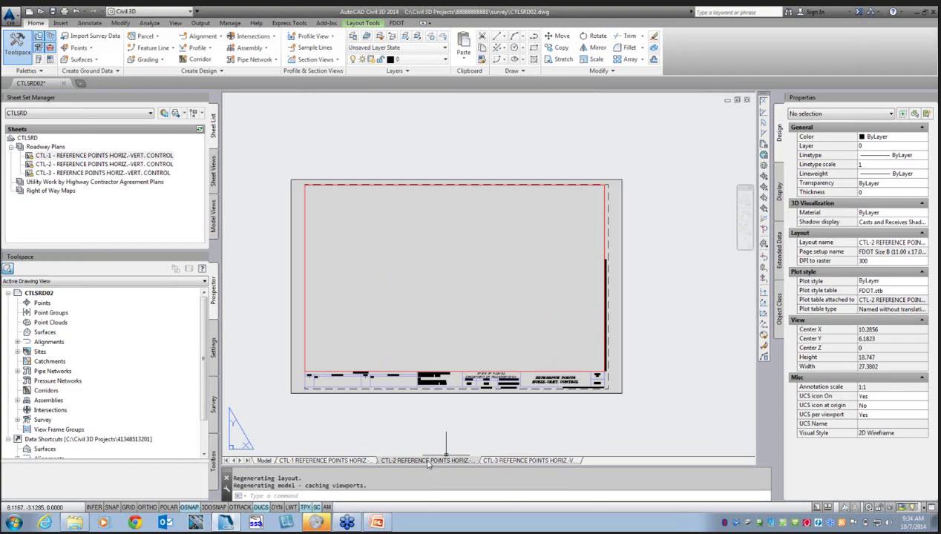
{"action": "right_click", "coordinate": [428, 461]}
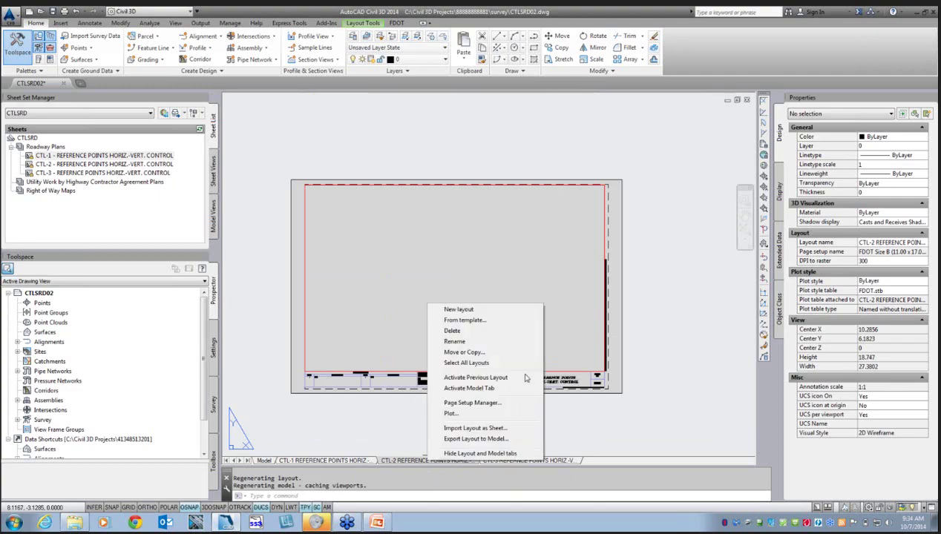
{"action": "left_click", "coordinate": [465, 352]}
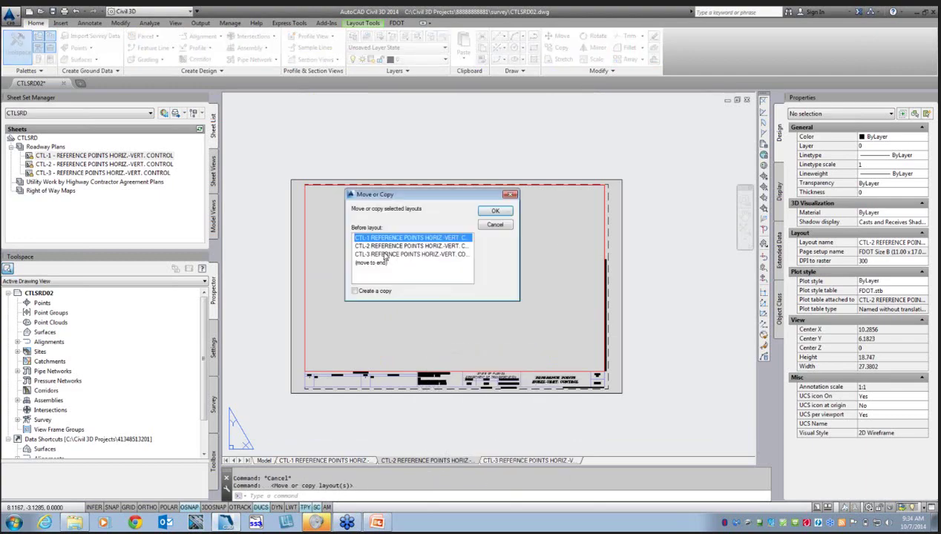
{"action": "left_click", "coordinate": [385, 255]}
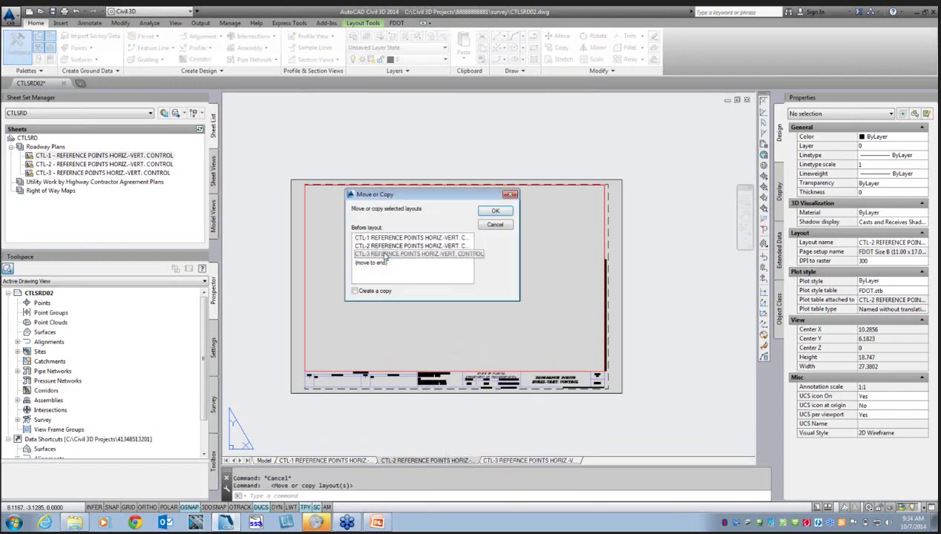
{"action": "left_click", "coordinate": [495, 211]}
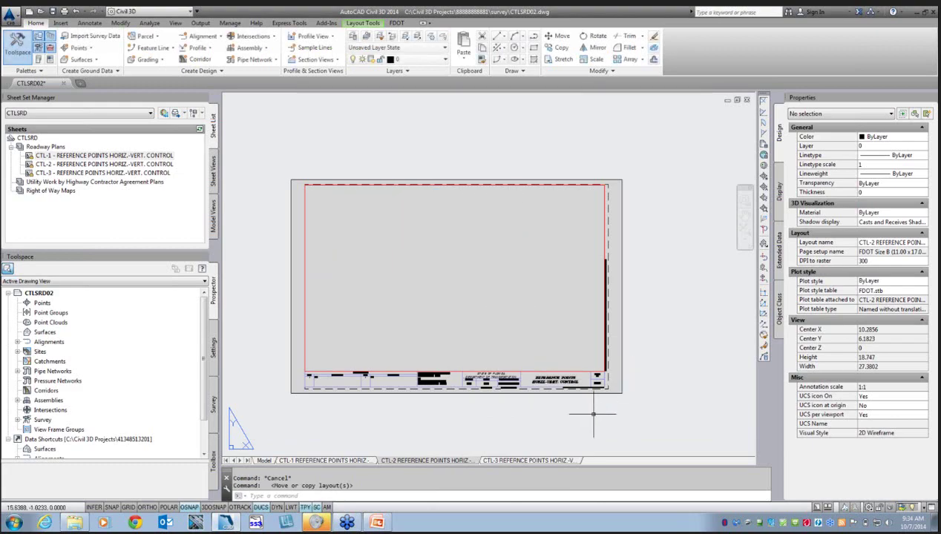
Duplicate the CTL-2 layout with Move or Copy's Create a copy option, placed before CTL-2.
{"action": "right_click", "coordinate": [438, 460]}
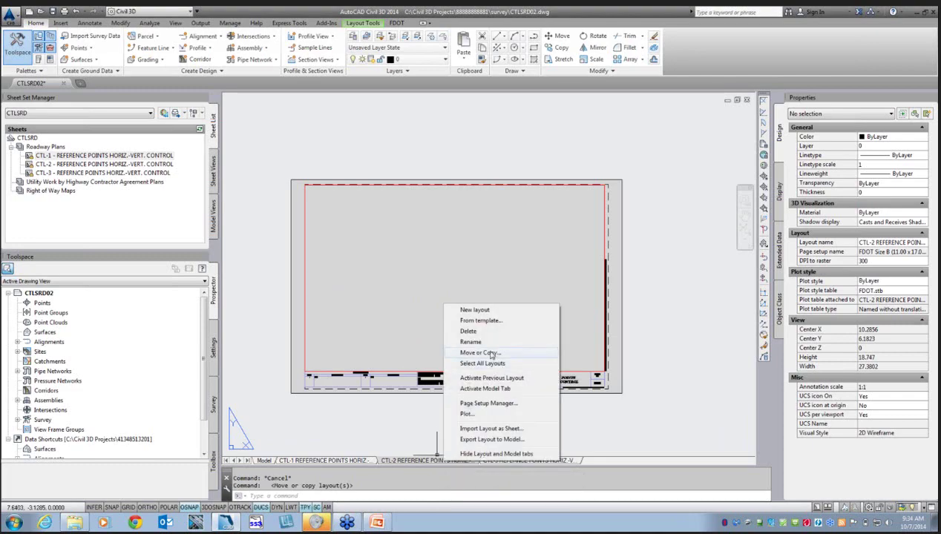
{"action": "left_click", "coordinate": [491, 353]}
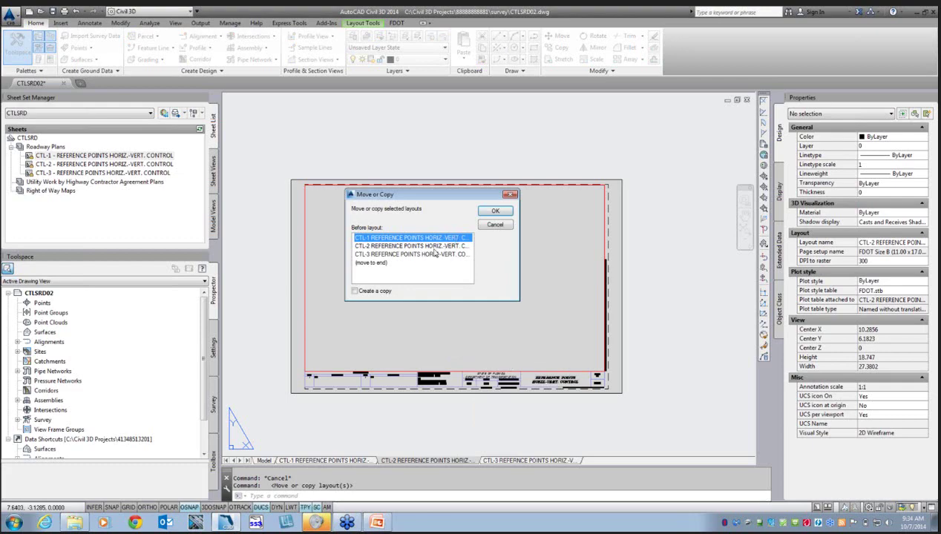
{"action": "left_click", "coordinate": [406, 247]}
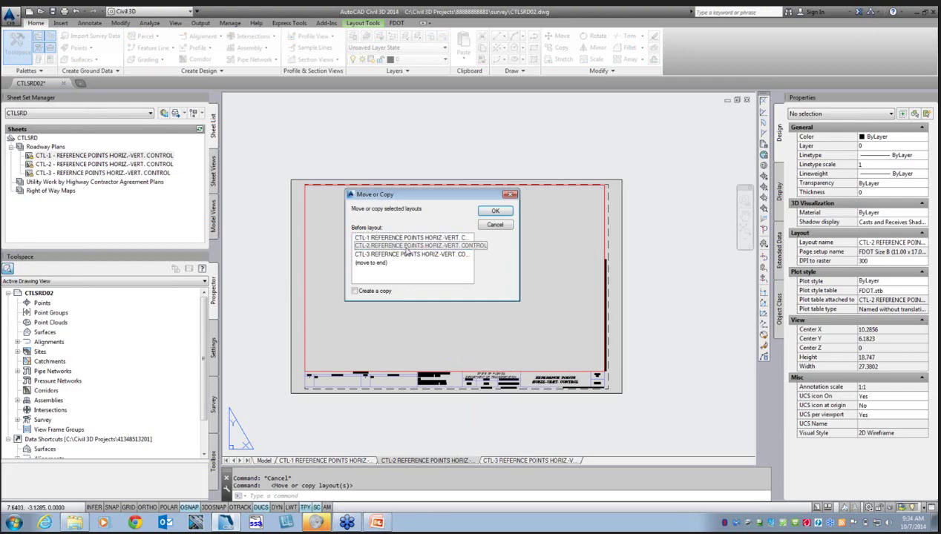
{"action": "left_click", "coordinate": [355, 291]}
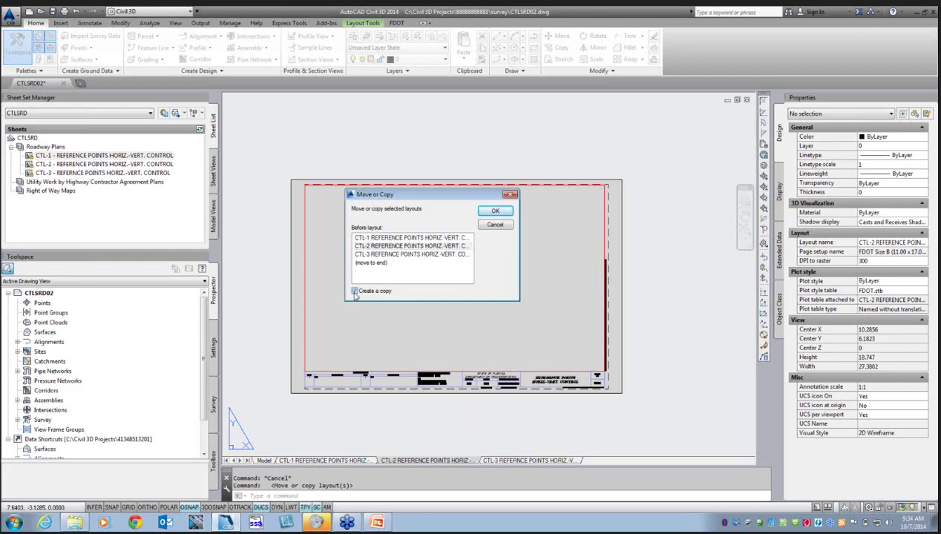
{"action": "left_click", "coordinate": [497, 212]}
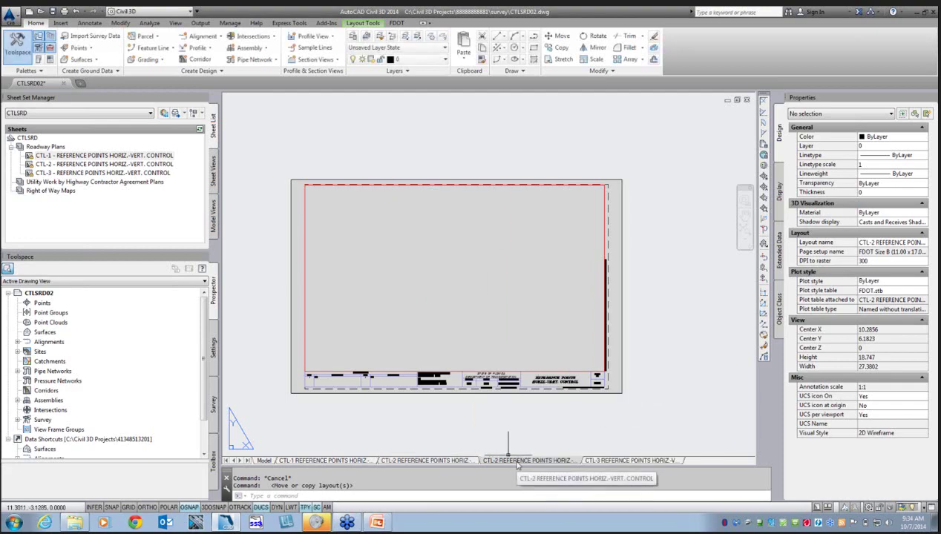
Move the duplicated CTL-2 layout tab after CTL-3 and save the drawing.
{"action": "left_click_drag", "start_coordinate": [517, 465], "coordinate": [706, 465]}
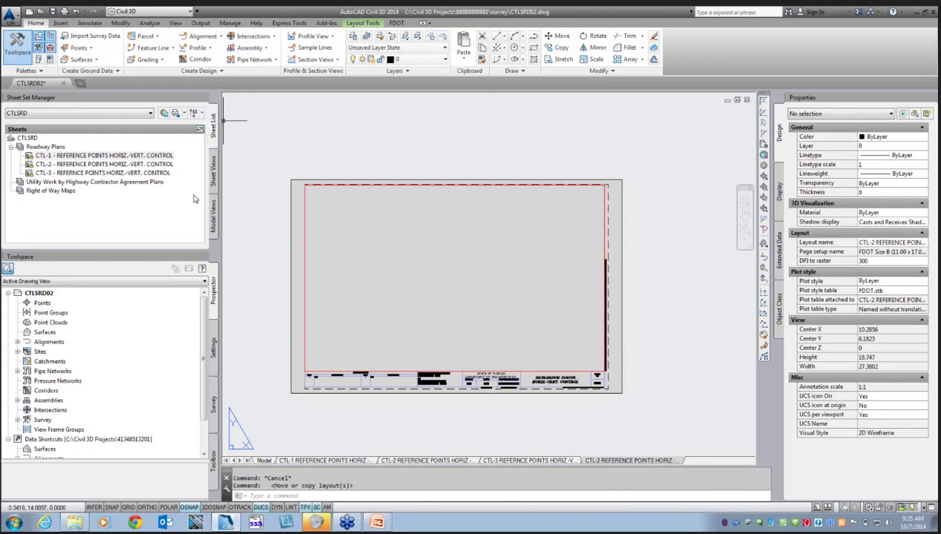
{"action": "left_click", "coordinate": [53, 11]}
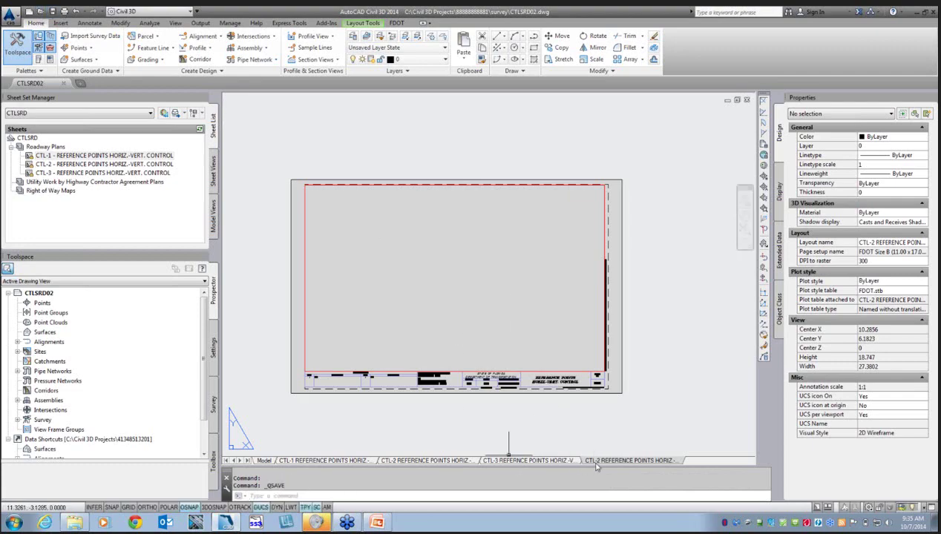
Import the duplicated CTL-2 layout as a new sheet into the Roadway Plans sheet set.
{"action": "right_click", "coordinate": [623, 460]}
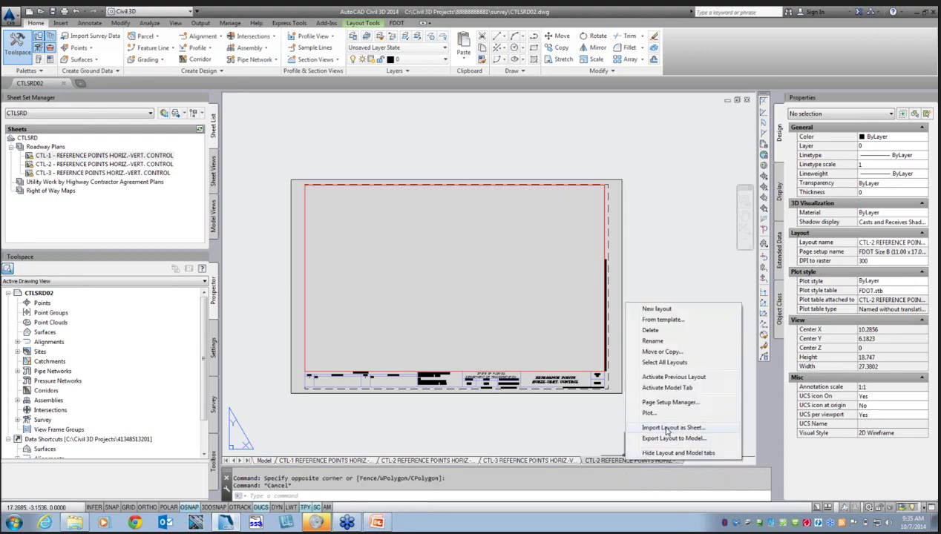
{"action": "left_click", "coordinate": [666, 428]}
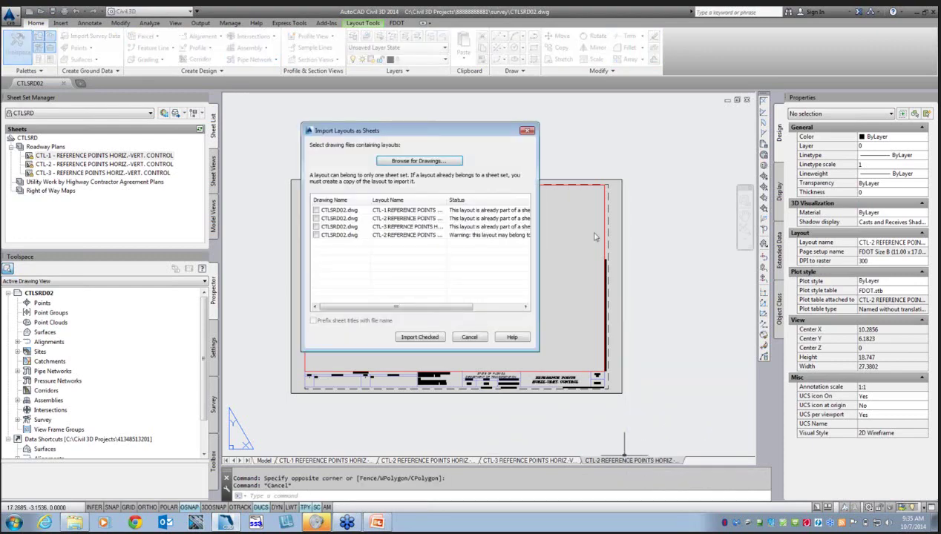
{"action": "left_click", "coordinate": [316, 235]}
{"action": "left_click", "coordinate": [419, 338]}
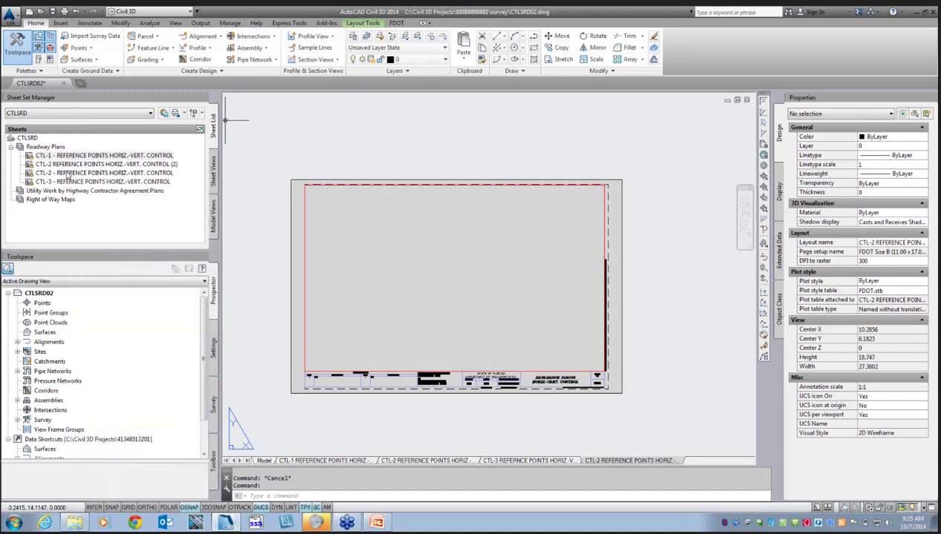
Move the duplicated CTL-2 (2) layout tab before CTL-3 and open that sheet.
{"action": "left_click", "coordinate": [68, 174]}
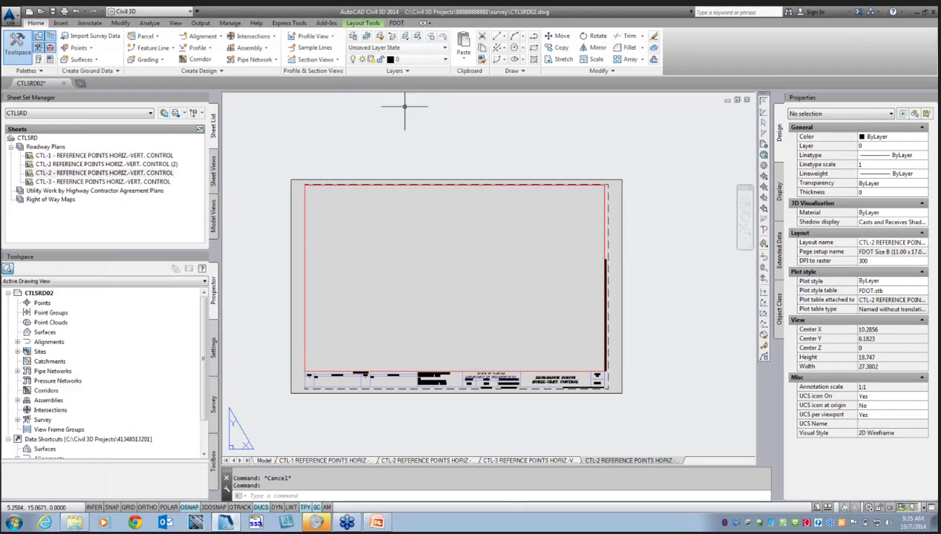
{"action": "left_click_drag", "start_coordinate": [612, 466], "coordinate": [481, 462]}
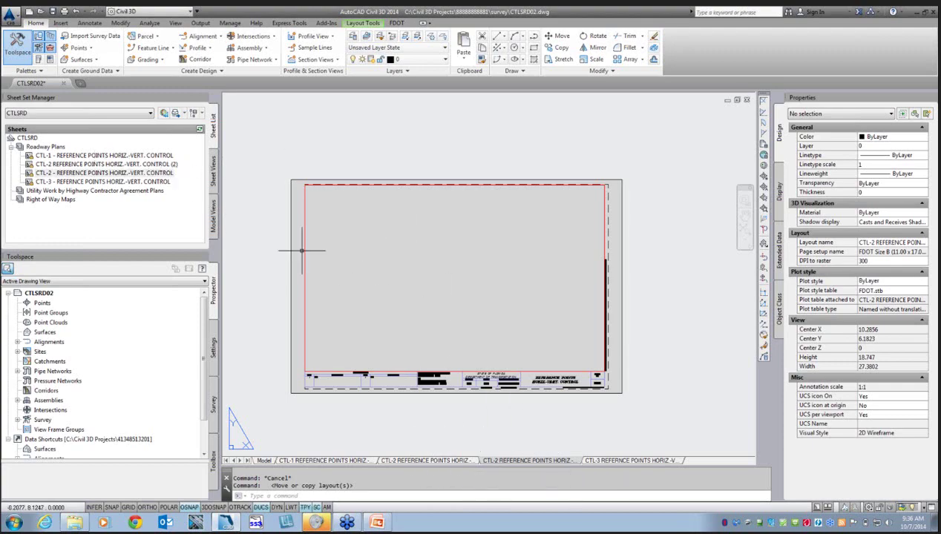
{"action": "double_click", "coordinate": [69, 165]}
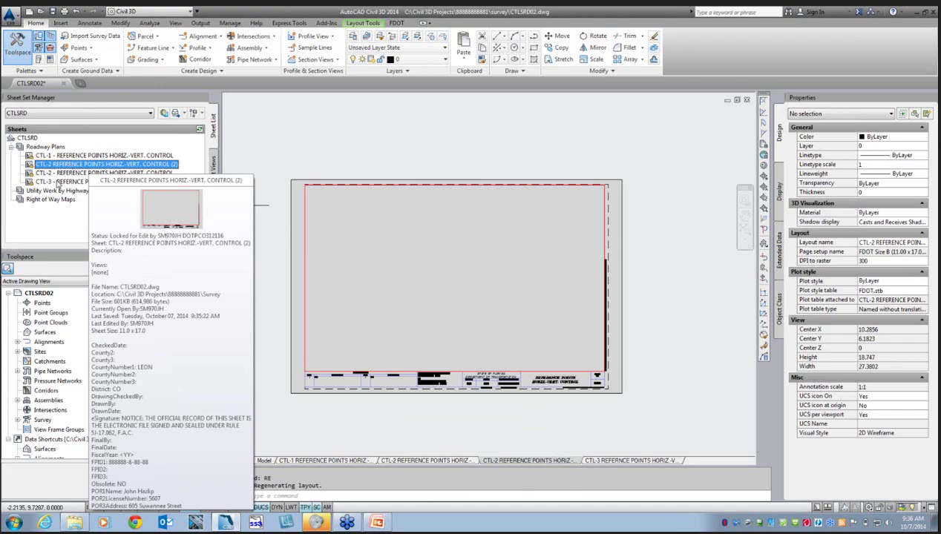
{"action": "left_click", "coordinate": [66, 182]}
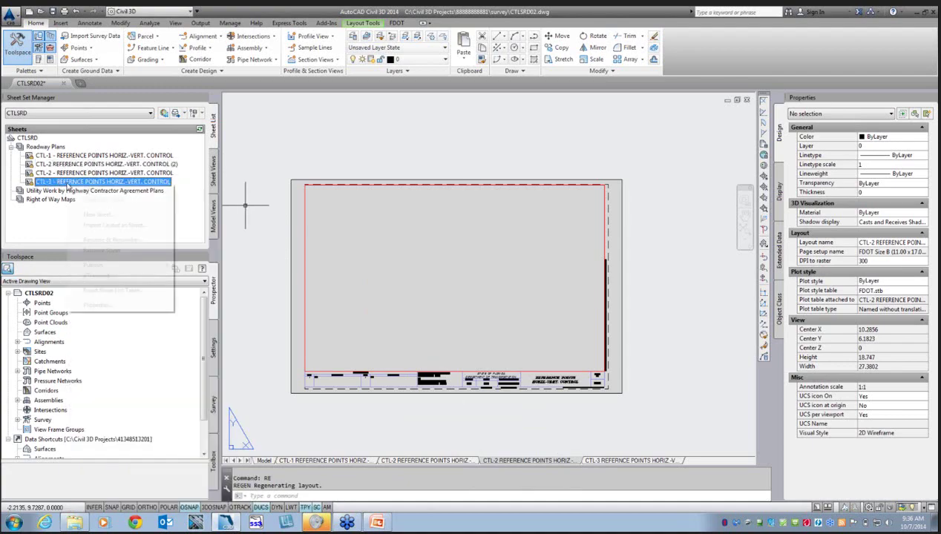
Renumber the CTL-3 sheet to CTL-4.
{"action": "right_click", "coordinate": [67, 186]}
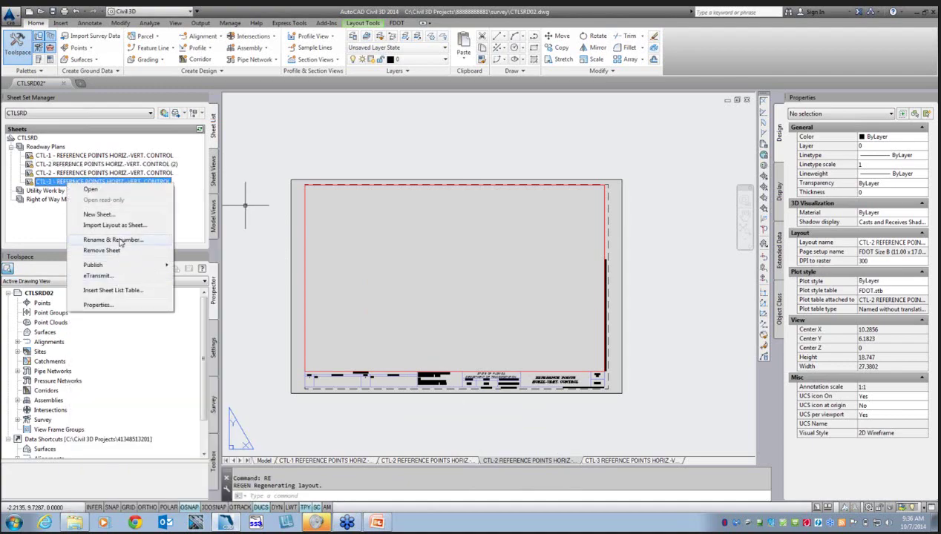
{"action": "left_click", "coordinate": [113, 240]}
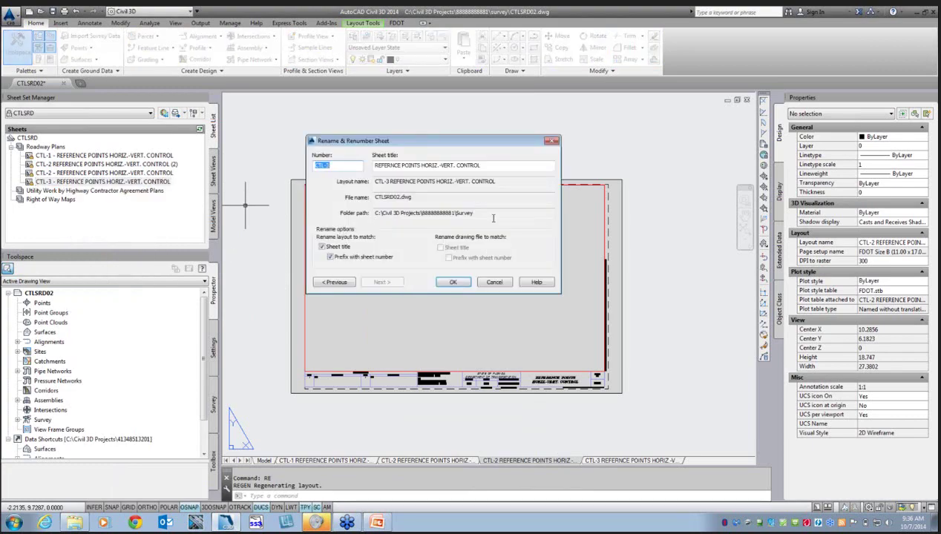
{"action": "left_click", "coordinate": [344, 167]}
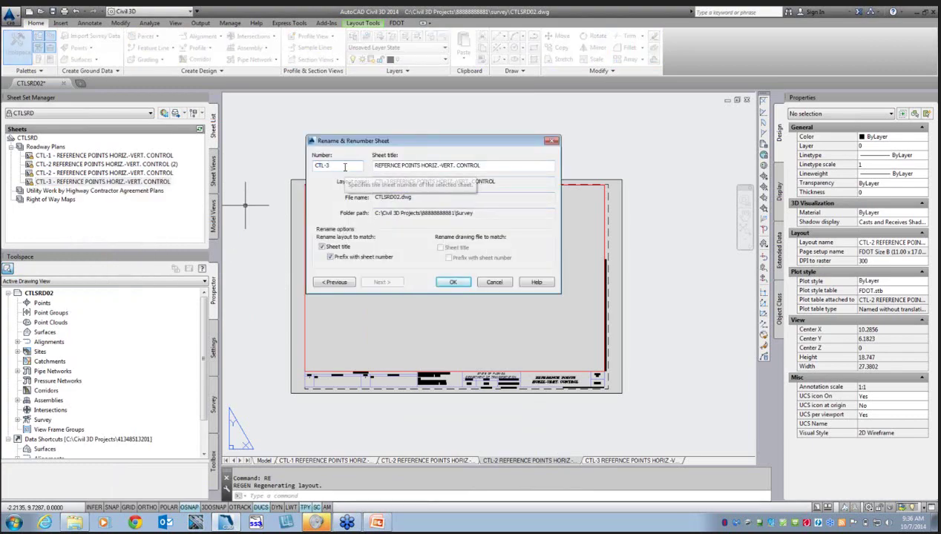
{"action": "key", "text": "BackSpace"}
{"action": "type", "text": "7"}
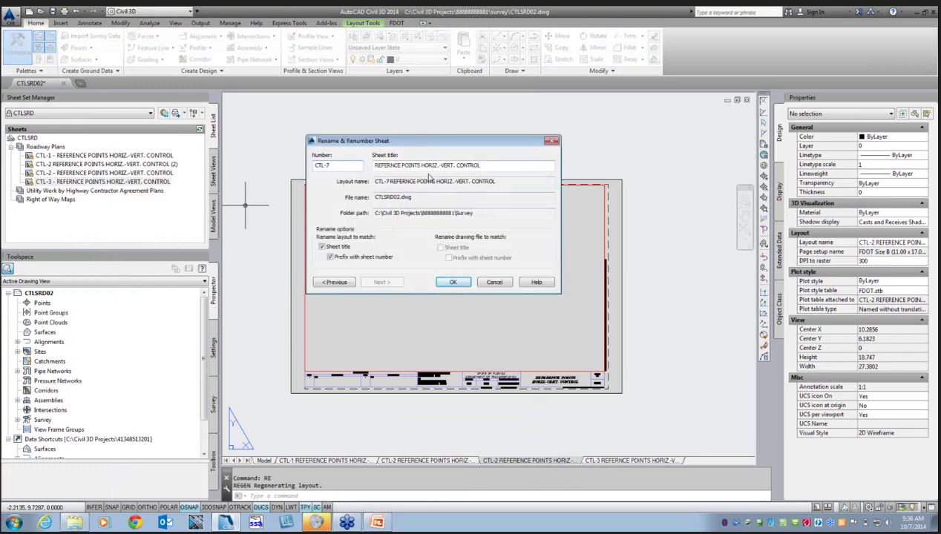
{"action": "key", "text": "BackSpace"}
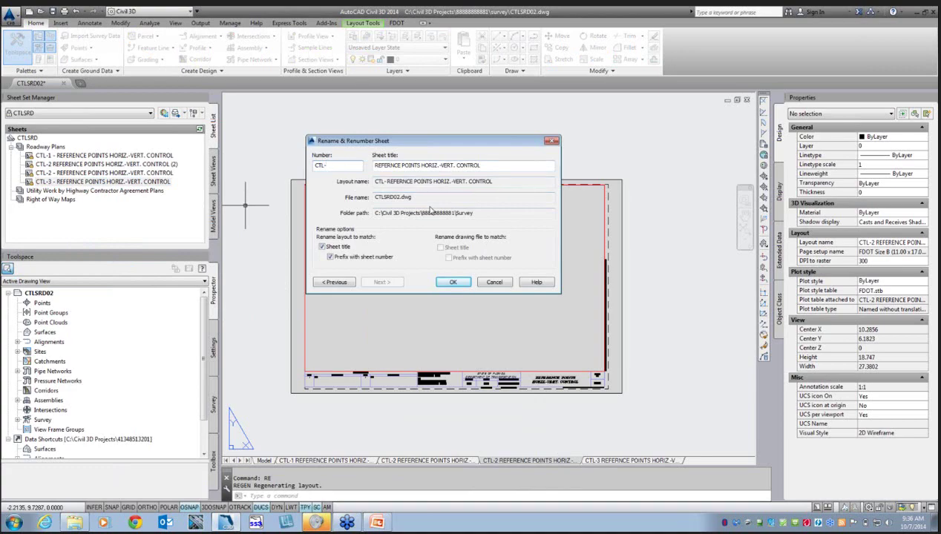
{"action": "type", "text": "4"}
{"action": "left_click", "coordinate": [455, 285]}
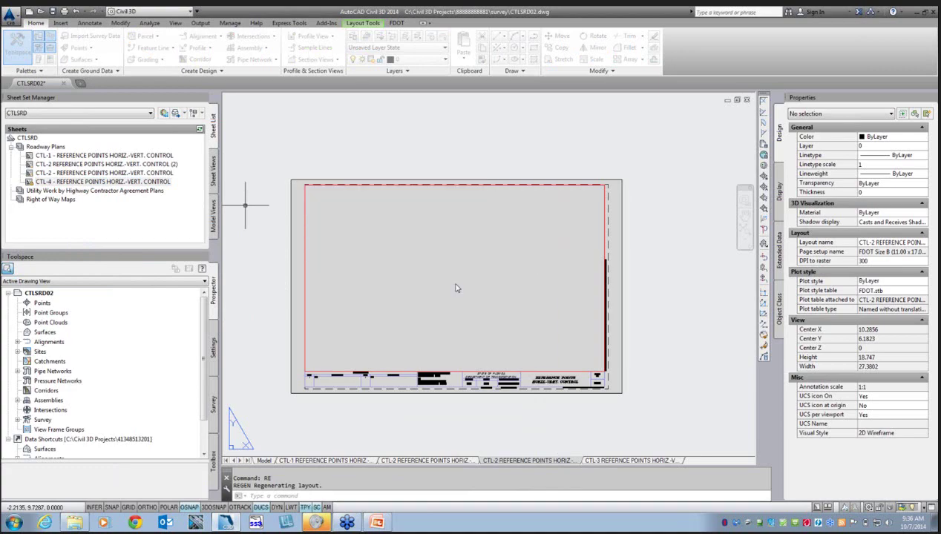
Renumber the original CTL-2 sheet to CTL-3.
{"action": "left_click", "coordinate": [89, 173]}
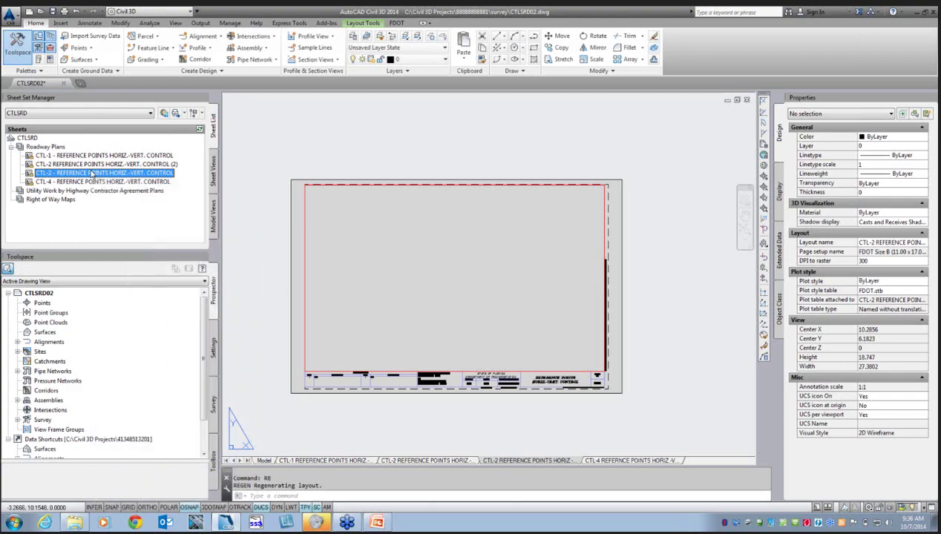
{"action": "right_click", "coordinate": [90, 173]}
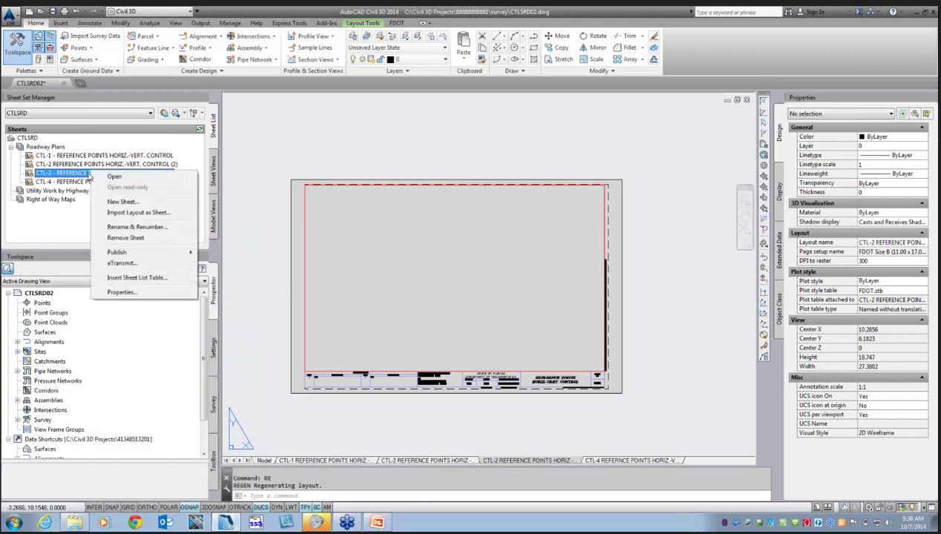
{"action": "left_click", "coordinate": [141, 227]}
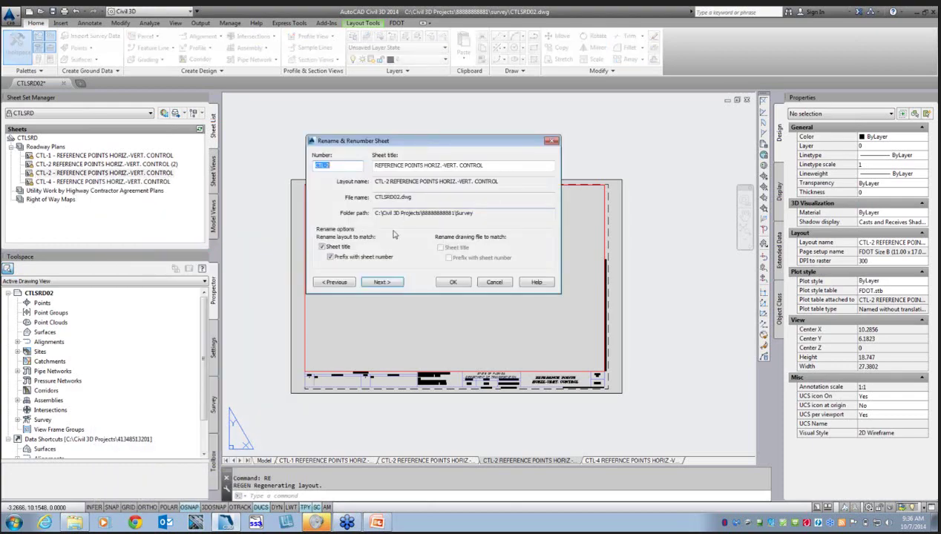
{"action": "key", "text": "BackSpace"}
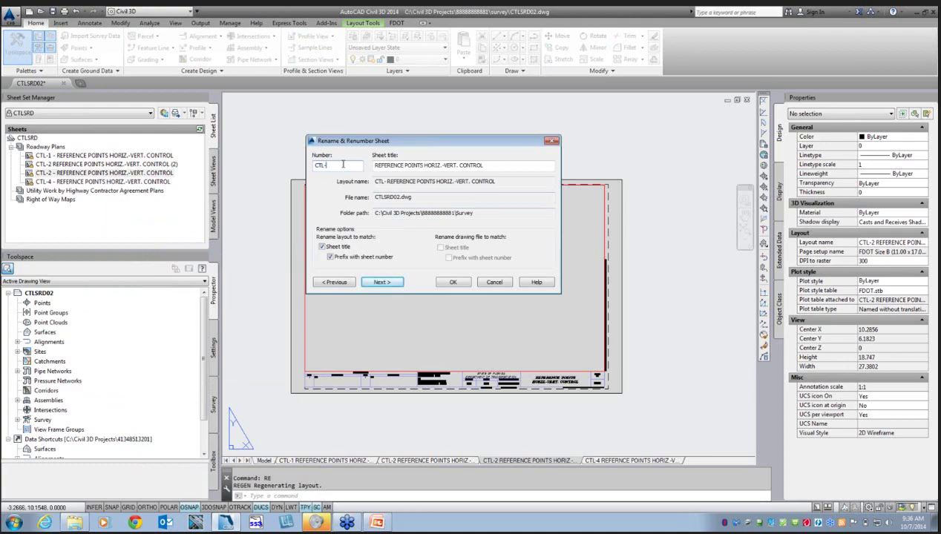
{"action": "type", "text": "3"}
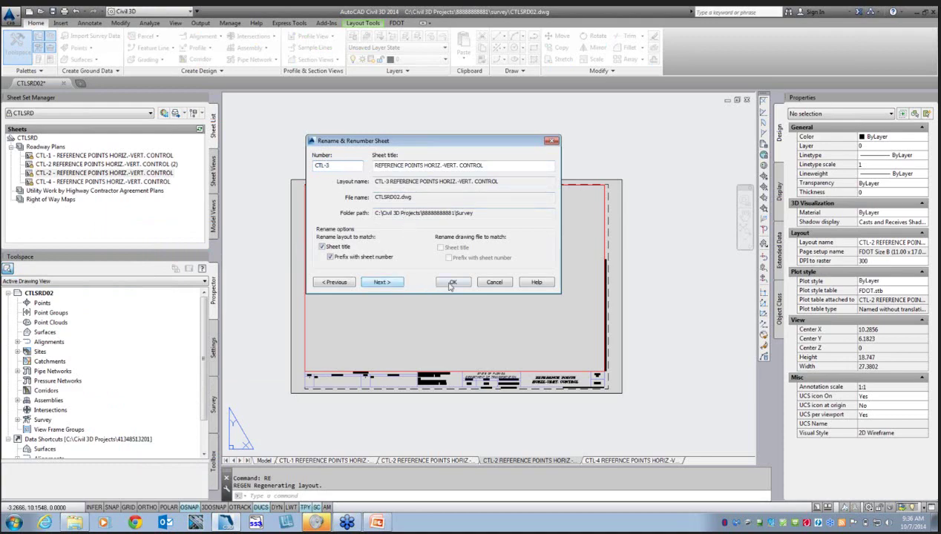
{"action": "left_click", "coordinate": [449, 283]}
{"action": "left_click", "coordinate": [140, 164]}
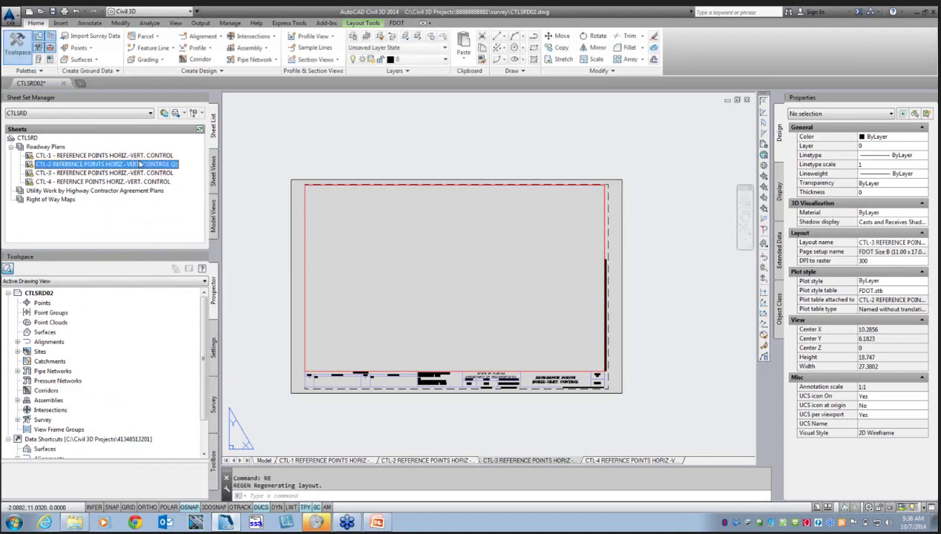
Give the duplicated sheet number CTL-2 and drop the '(2)' suffix from its title.
{"action": "right_click", "coordinate": [146, 166]}
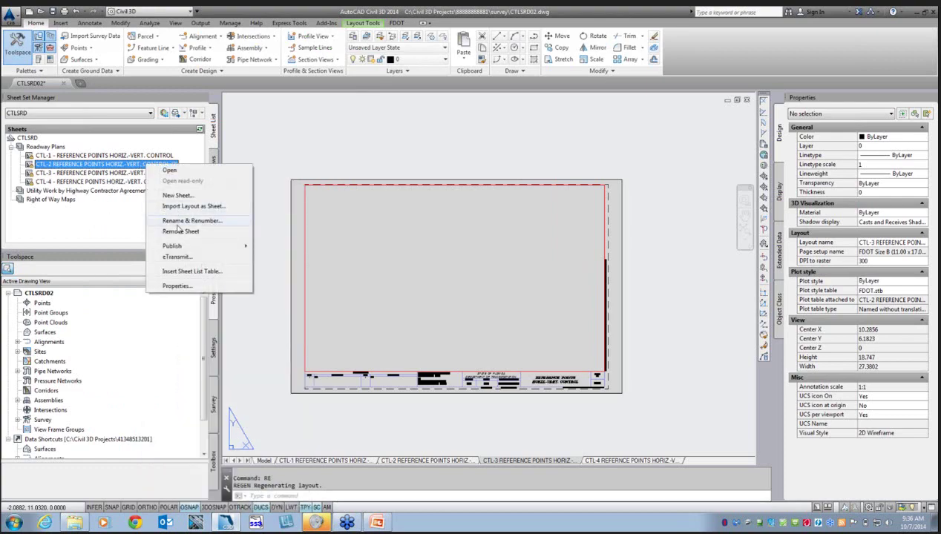
{"action": "left_click", "coordinate": [170, 221]}
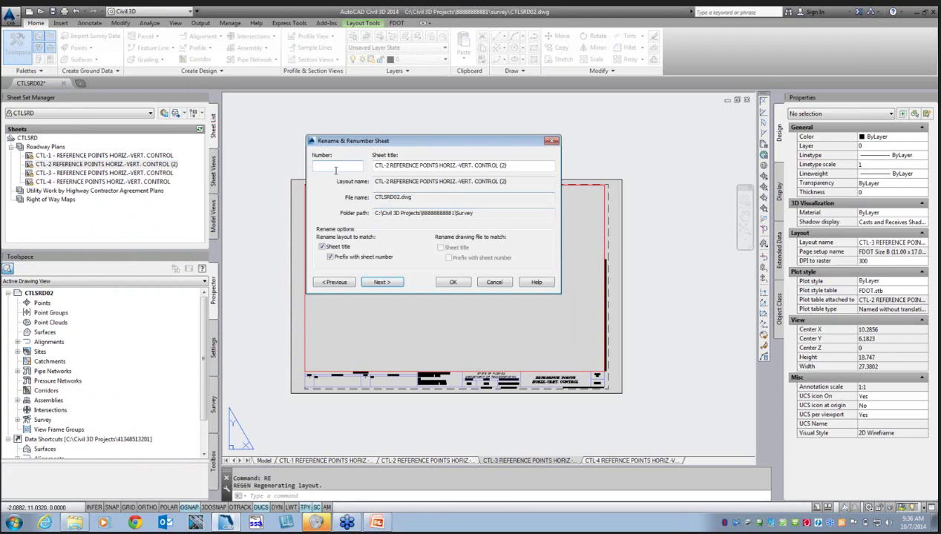
{"action": "type", "text": "c"}
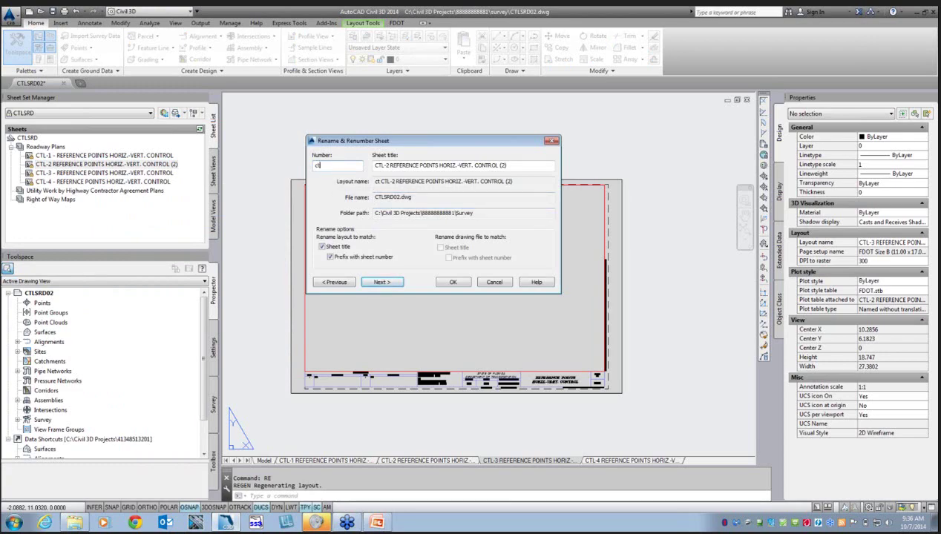
{"action": "key", "text": "BackSpace"}
{"action": "type", "text": "CTL"}
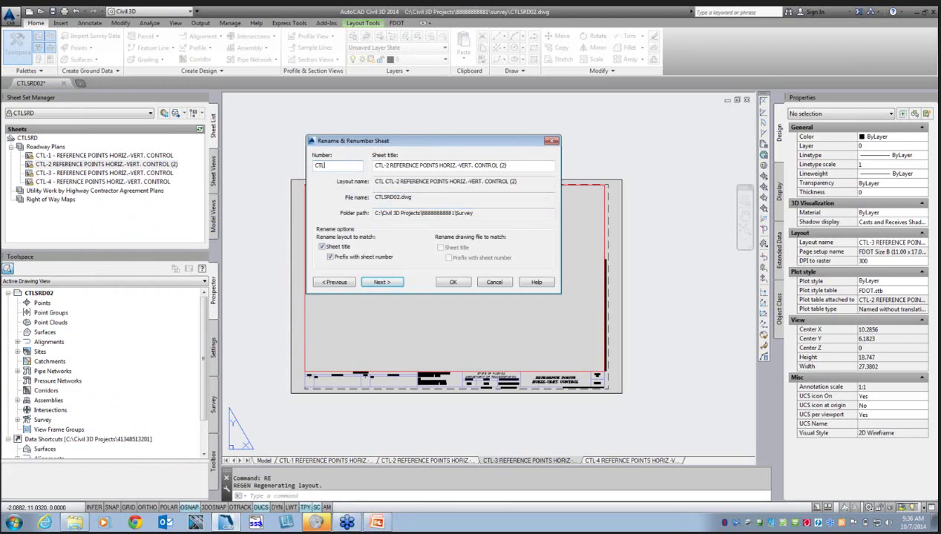
{"action": "type", "text": "-2"}
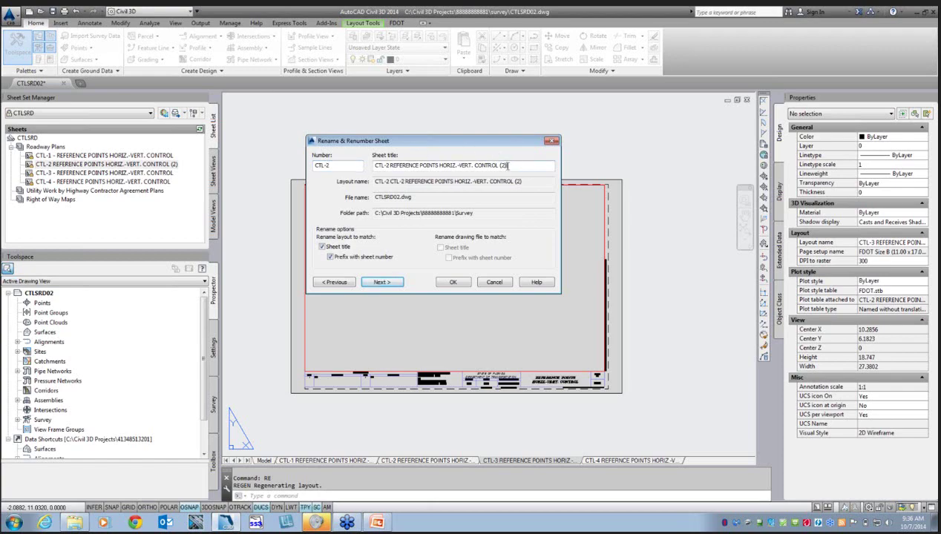
{"action": "key", "text": "BackSpace"}
{"action": "key", "text": "BackSpace"}
{"action": "left_click", "coordinate": [454, 284]}
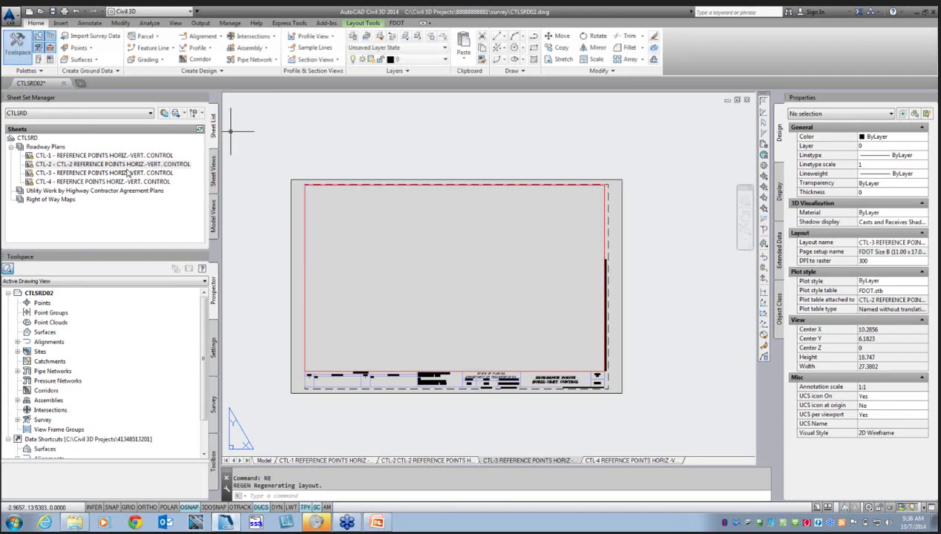
Delete the leading 'CTL-2 ' from the CTL-2 sheet's title.
{"action": "right_click", "coordinate": [91, 164]}
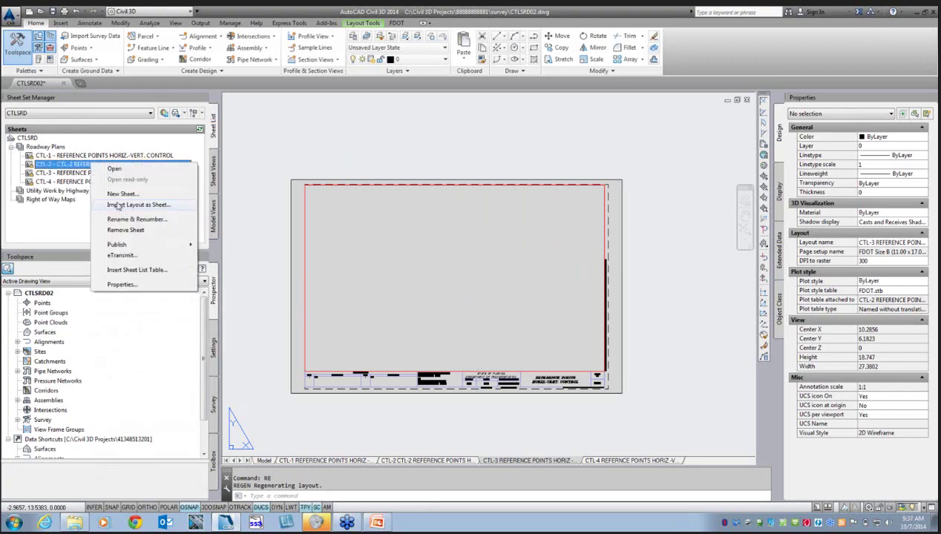
{"action": "left_click", "coordinate": [129, 219]}
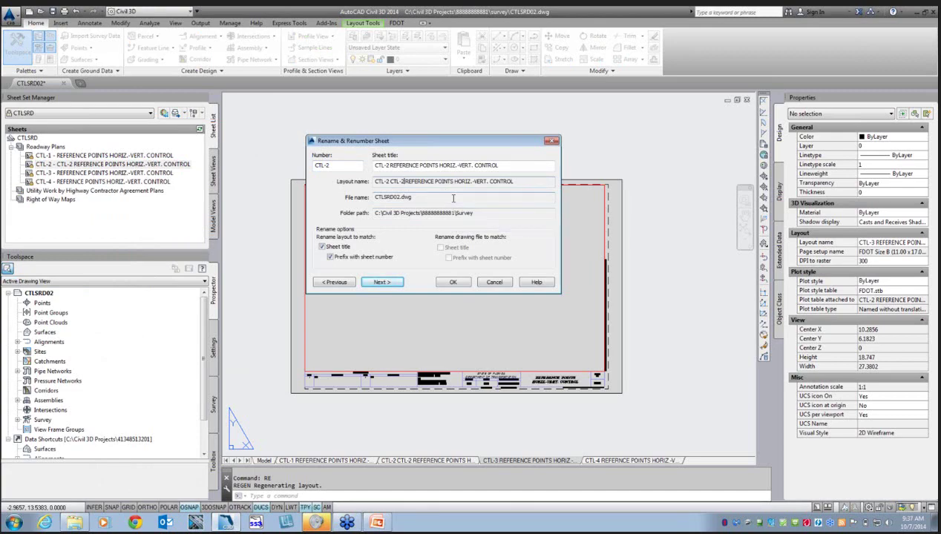
{"action": "left_click", "coordinate": [393, 166]}
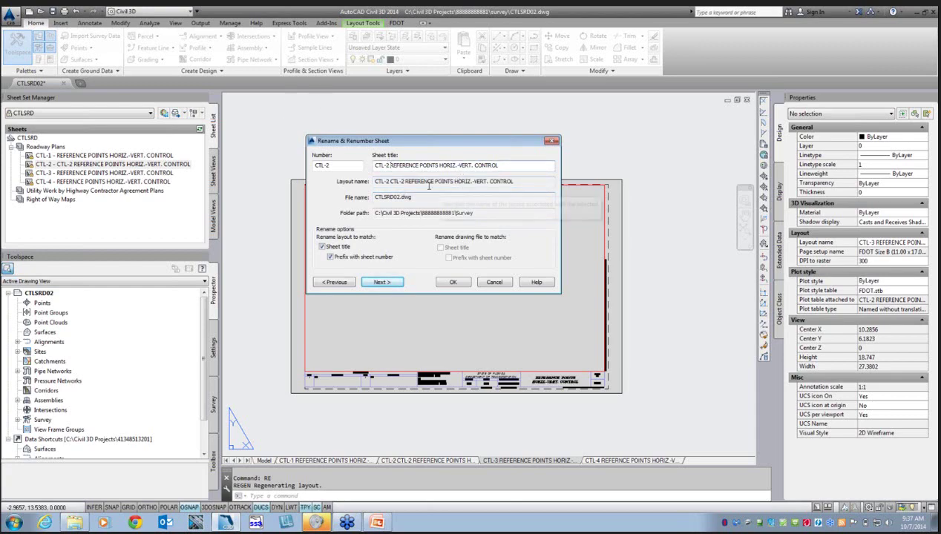
{"action": "key", "text": "BackSpace"}
{"action": "key", "text": "BackSpace"}
{"action": "key", "text": "BackSpace"}
{"action": "key", "text": "BackSpace"}
{"action": "key", "text": "BackSpace"}
{"action": "key", "text": "BackSpace"}
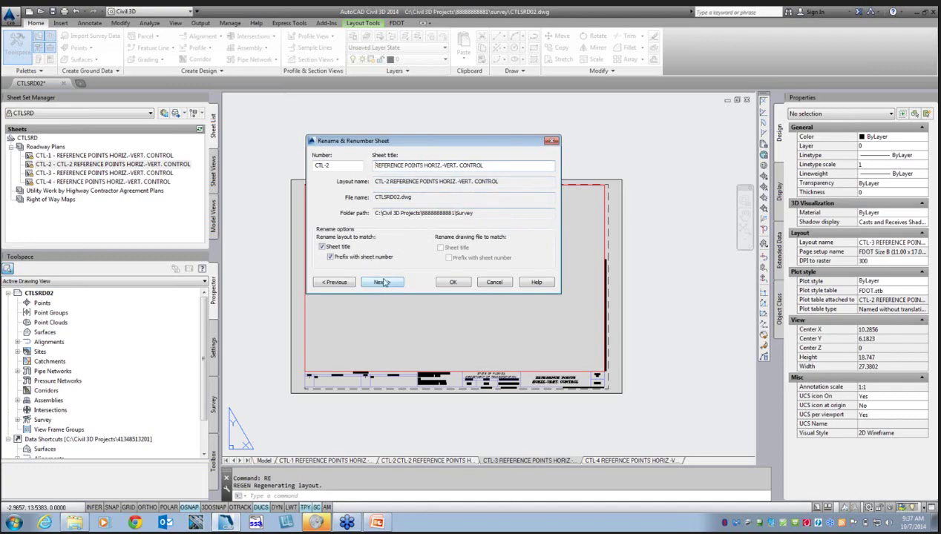
{"action": "left_click", "coordinate": [453, 282]}
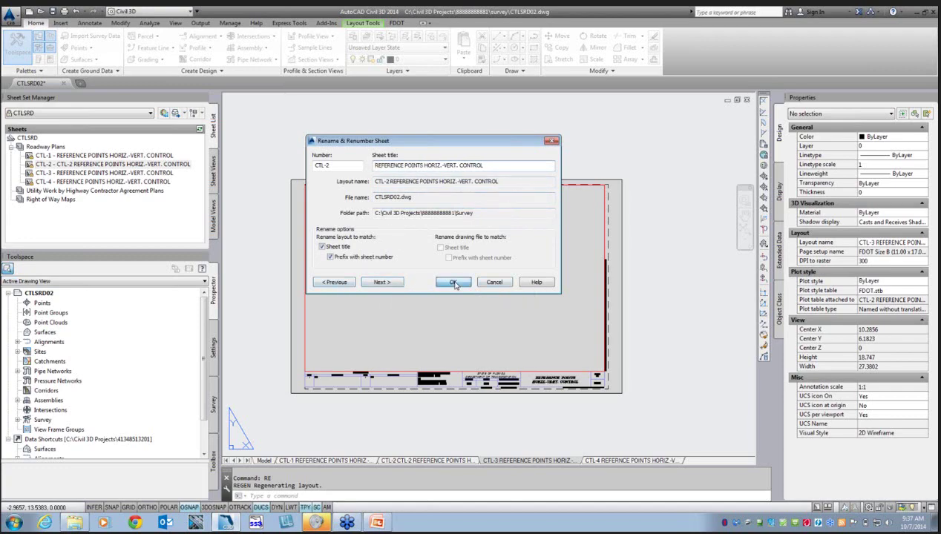
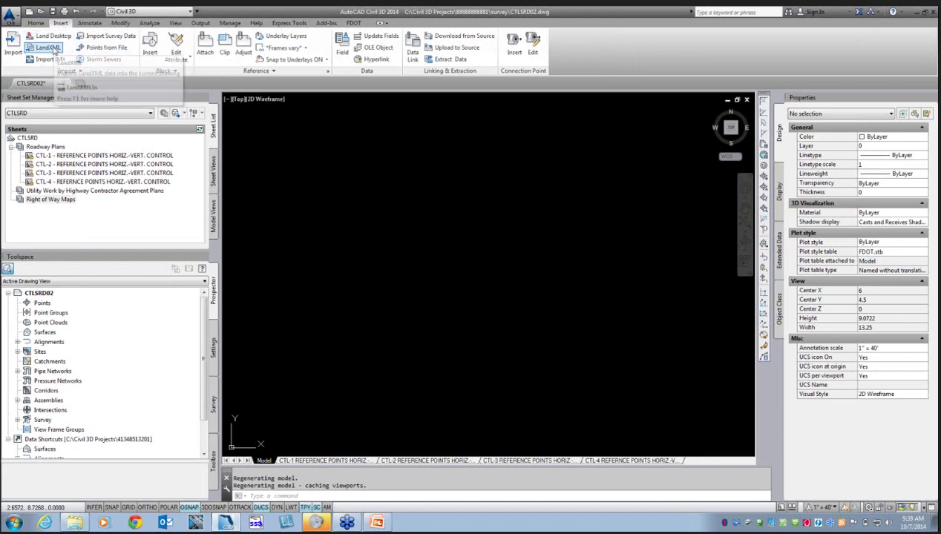
Import BL1.xml from the Survey folder as LandXML and accept the import settings.
{"action": "left_click", "coordinate": [47, 47]}
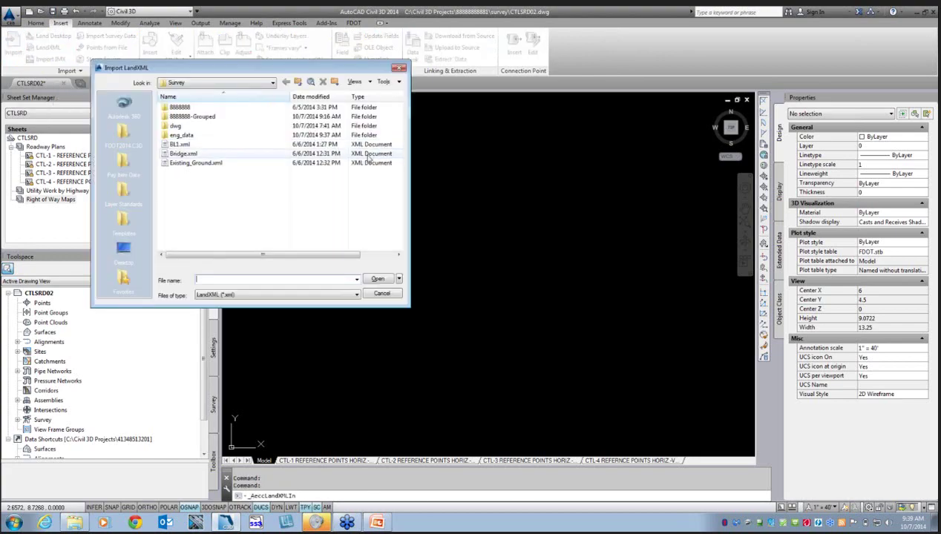
{"action": "left_click_drag", "start_coordinate": [244, 72], "coordinate": [394, 100]}
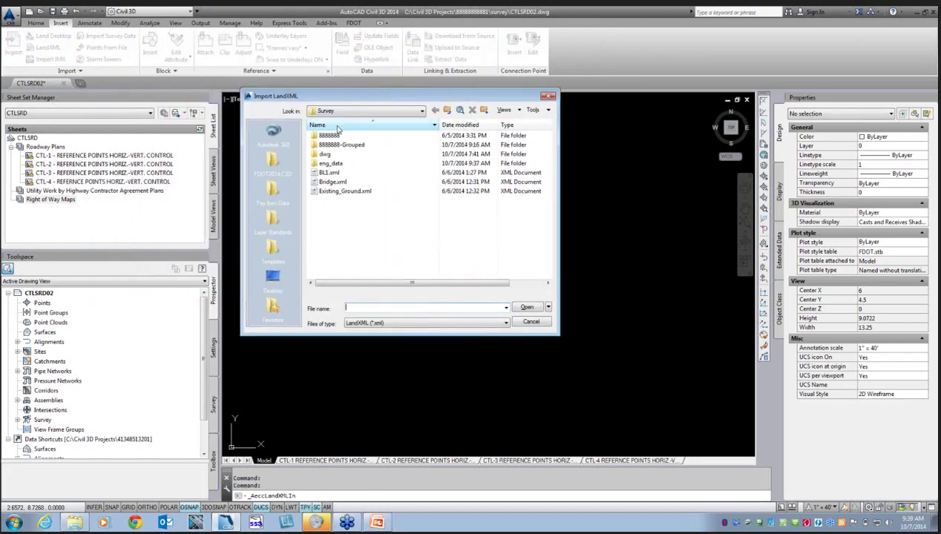
{"action": "left_click", "coordinate": [333, 174]}
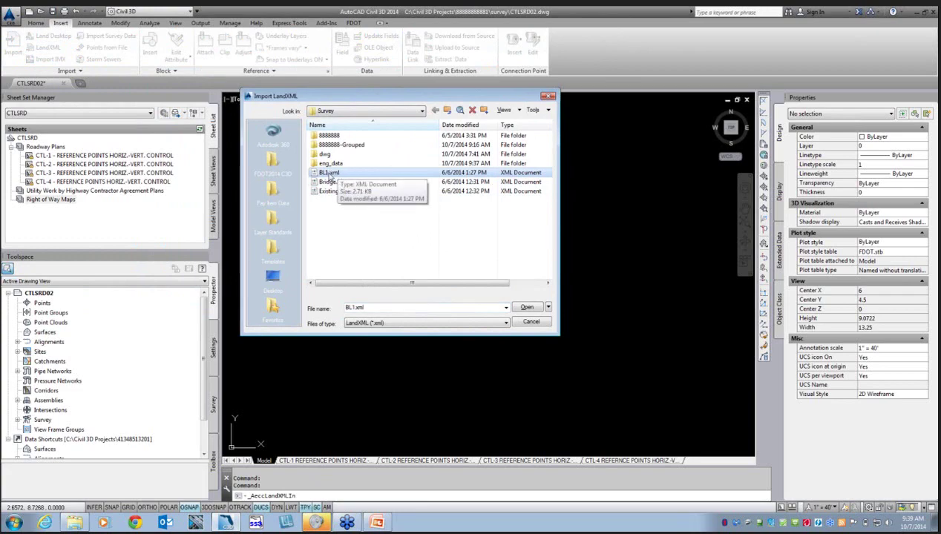
{"action": "left_click", "coordinate": [527, 308]}
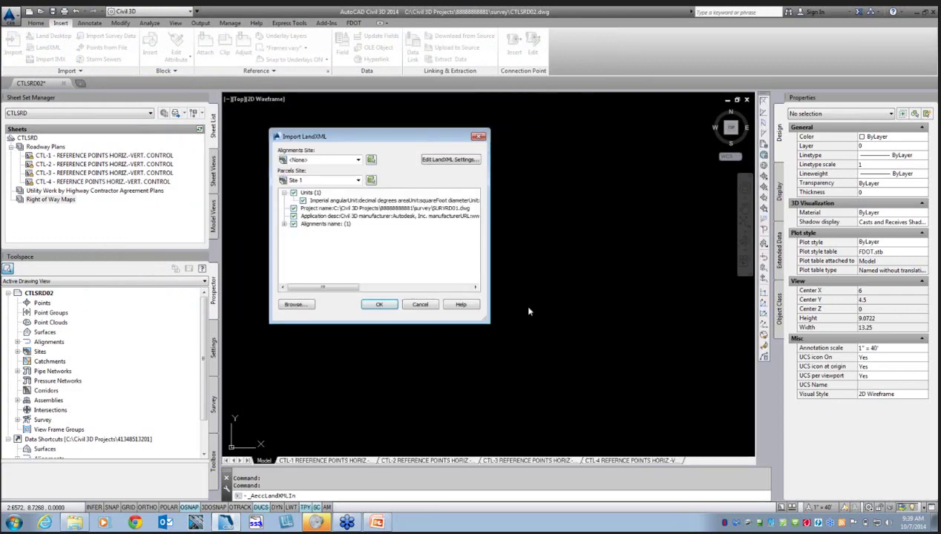
{"action": "left_click", "coordinate": [378, 304]}
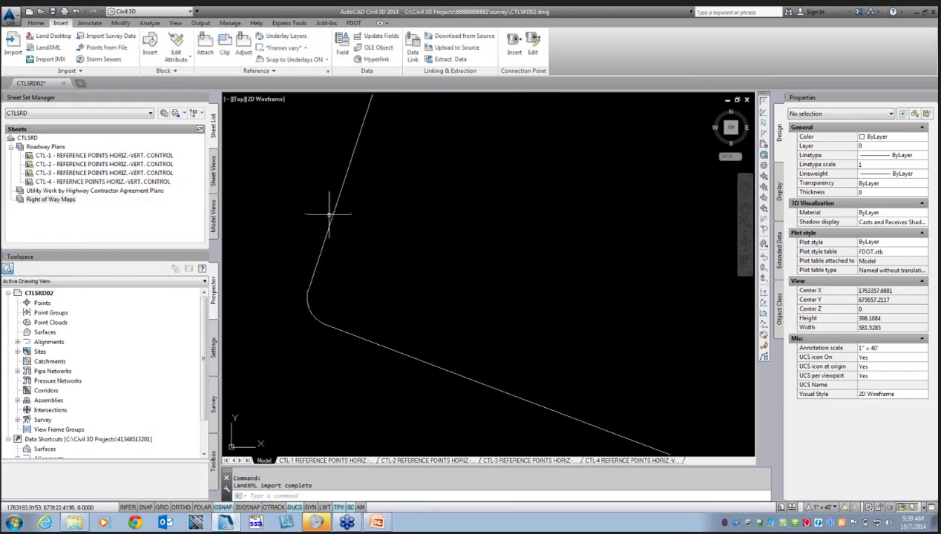
Open the 8888888-Grouped survey database and insert the Control Points Zone 5 group into the drawing.
{"action": "mouse_move", "coordinate": [333, 217]}
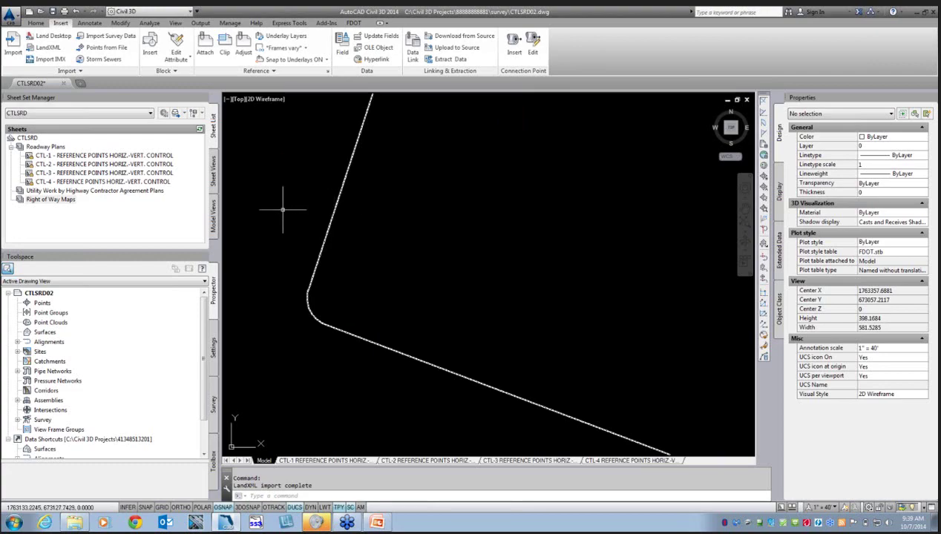
{"action": "left_click", "coordinate": [213, 400]}
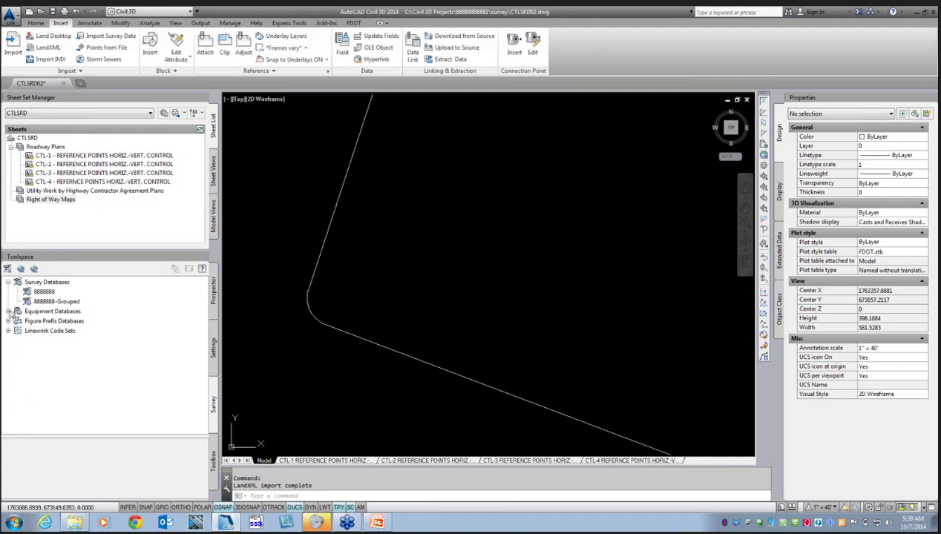
{"action": "double_click", "coordinate": [47, 301]}
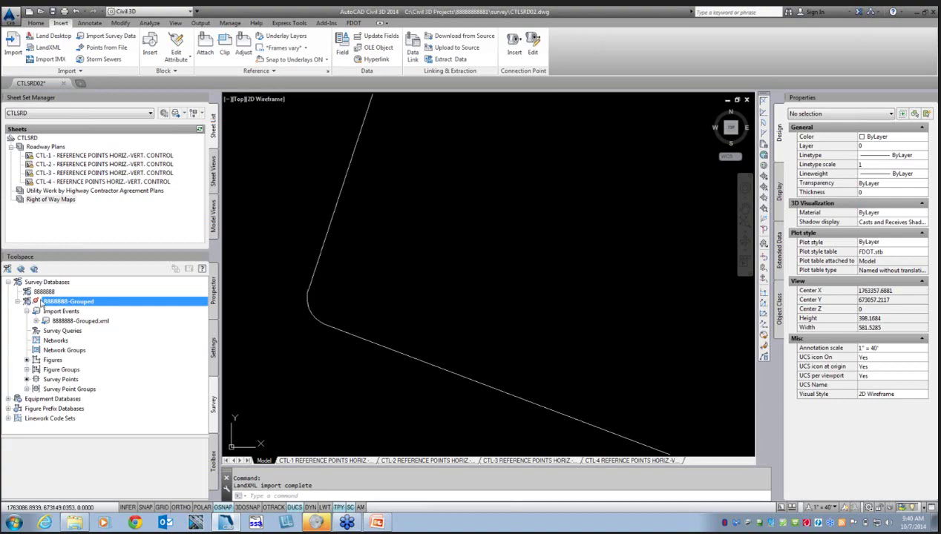
{"action": "left_click", "coordinate": [27, 389]}
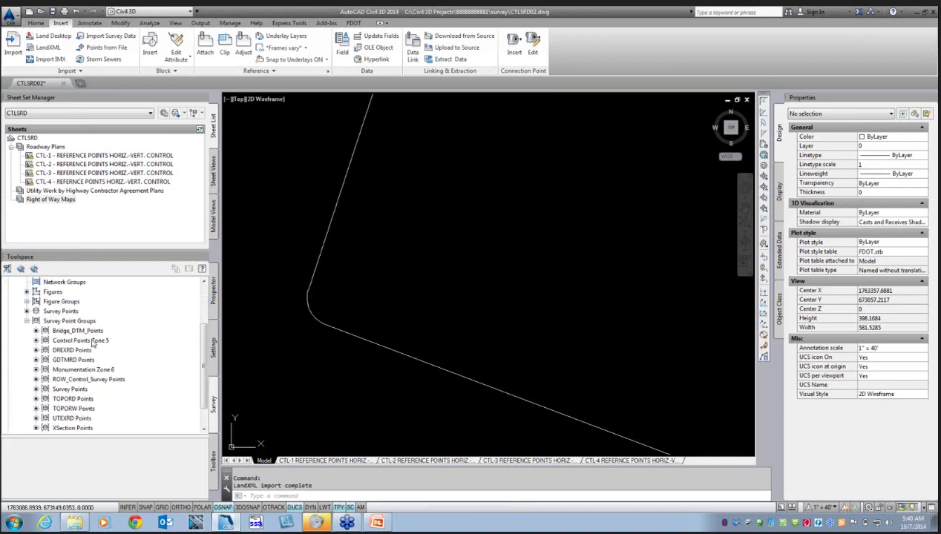
{"action": "scroll", "coordinate": [96, 343], "scroll_direction": "down", "scroll_amount": 1}
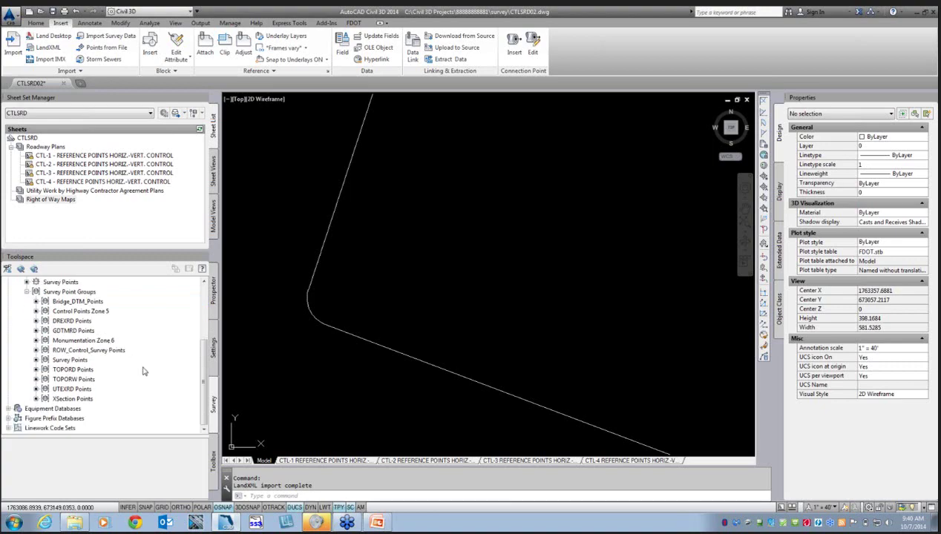
{"action": "left_click", "coordinate": [92, 311]}
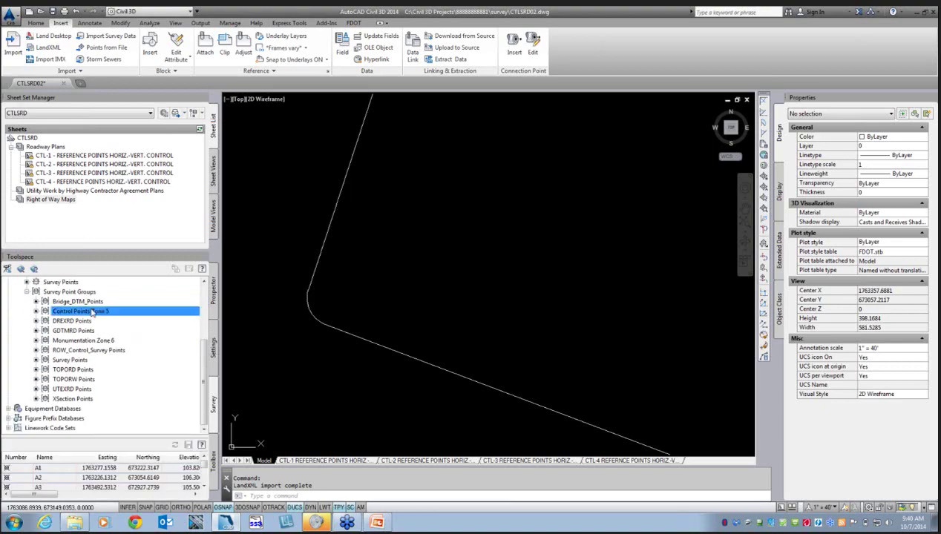
{"action": "right_click", "coordinate": [93, 312]}
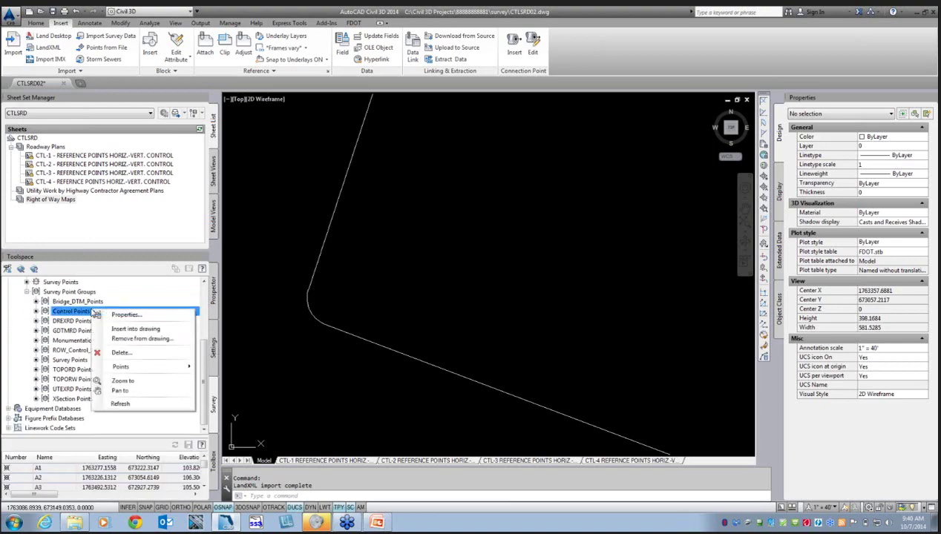
{"action": "left_click", "coordinate": [138, 330]}
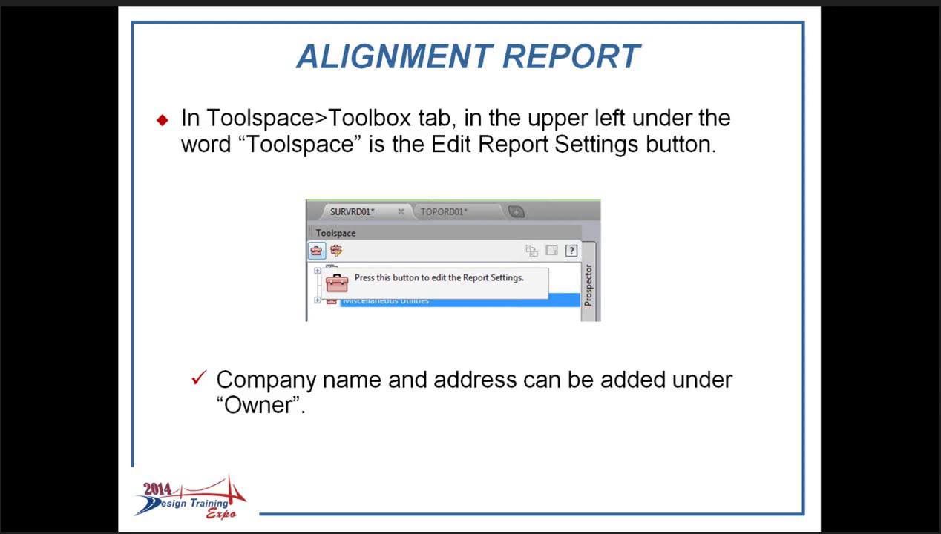
Switch from PowerPoint back to the AutoCAD Civil 3D 2014 window with Alt+Tab.
{"action": "key", "text": "alt+Tab"}
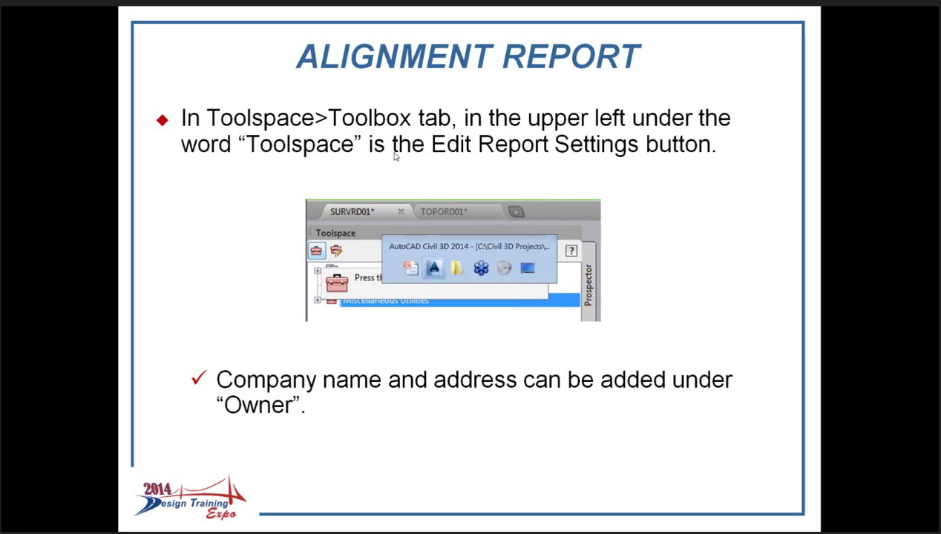
{"action": "key", "text": "alt+Tab"}
{"action": "key", "text": "alt+Tab"}
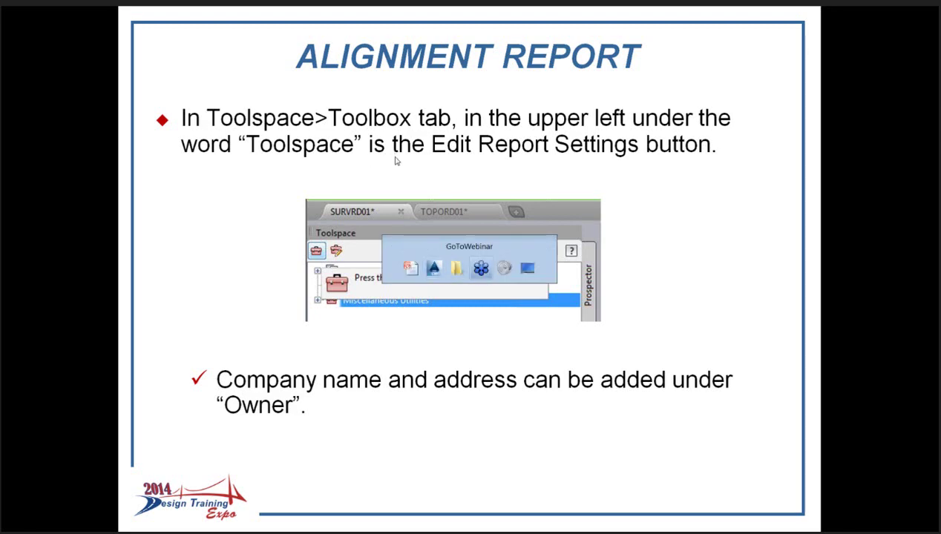
{"action": "key", "text": "alt+Tab"}
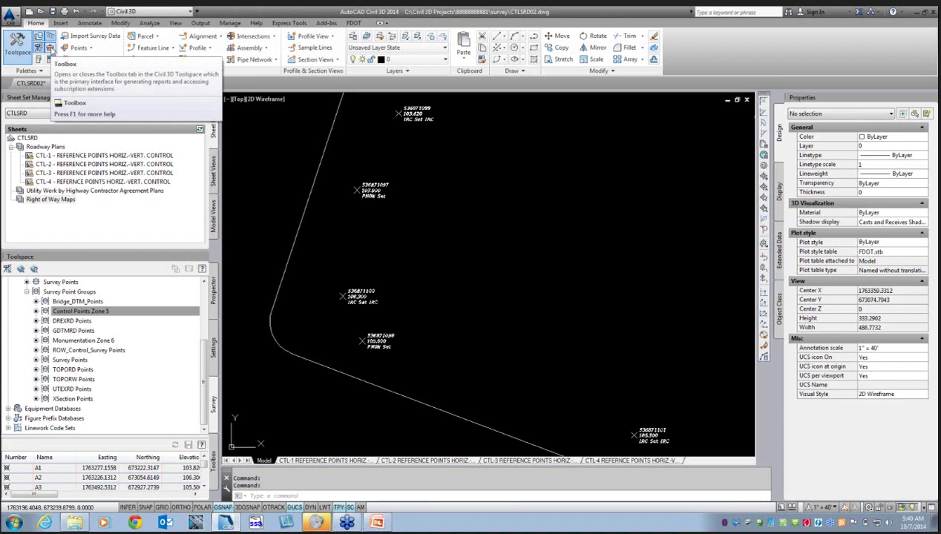
Open Edit Report Settings and check the Owner entries, including City Tallahassee and State FL.
{"action": "left_click", "coordinate": [50, 48]}
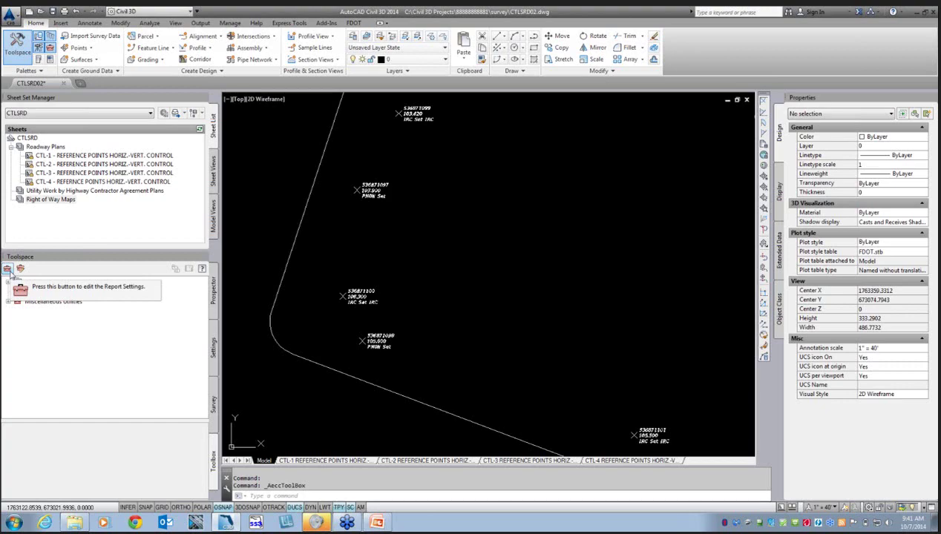
{"action": "left_click", "coordinate": [7, 269]}
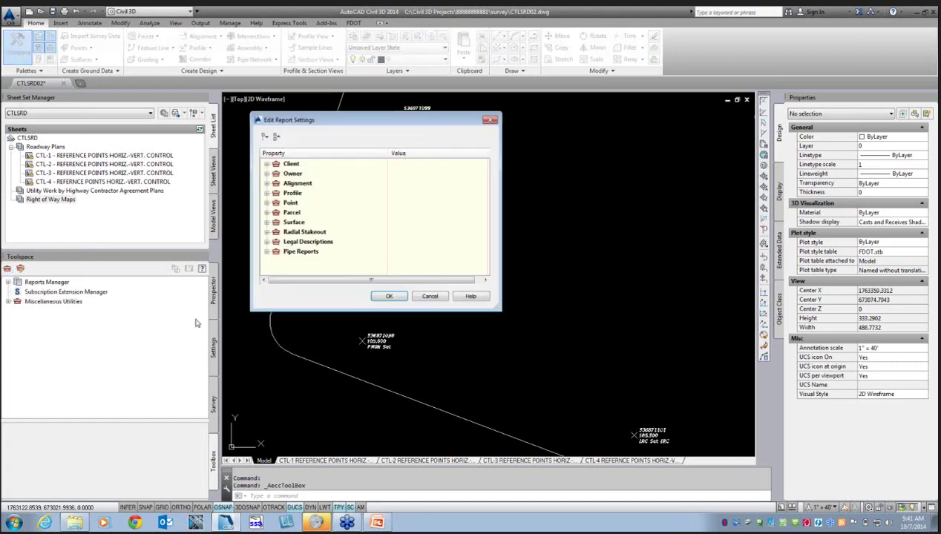
{"action": "left_click", "coordinate": [266, 174]}
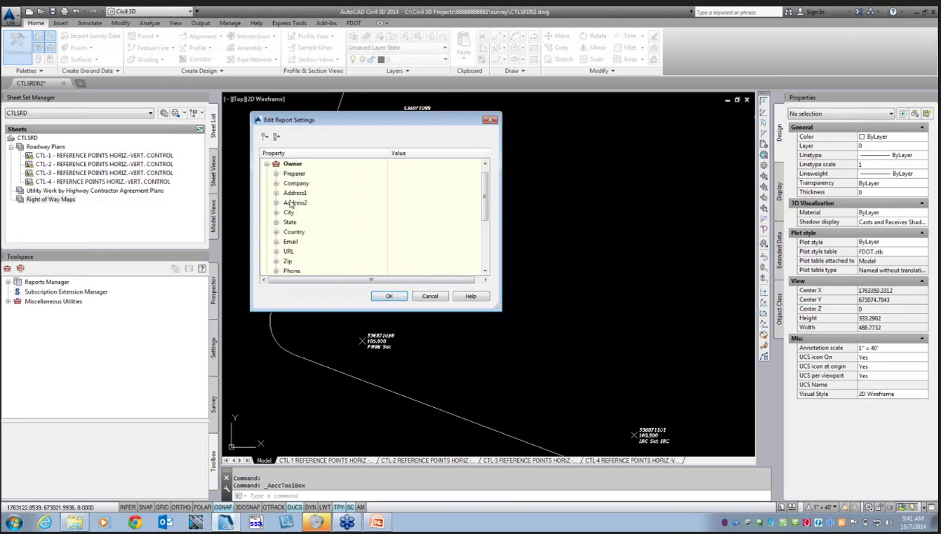
{"action": "left_click", "coordinate": [276, 183]}
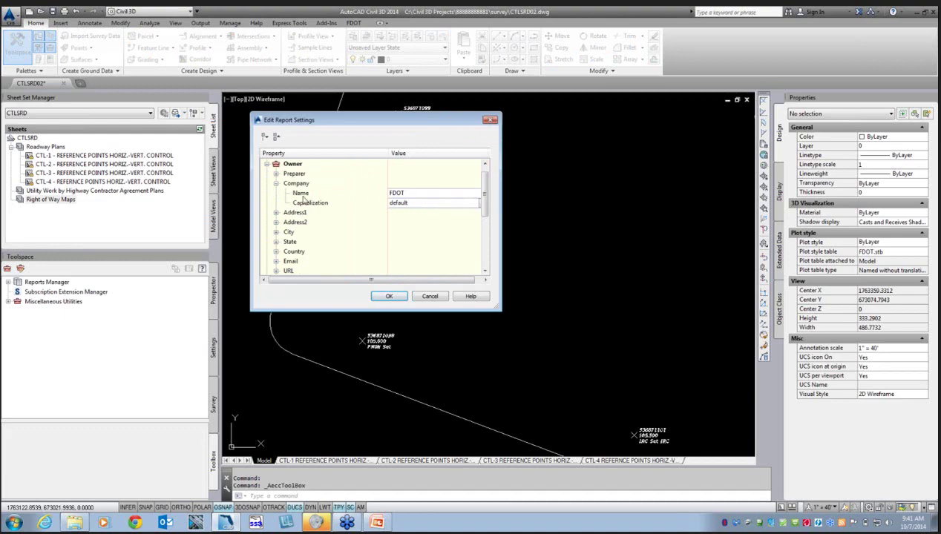
{"action": "left_click", "coordinate": [276, 213]}
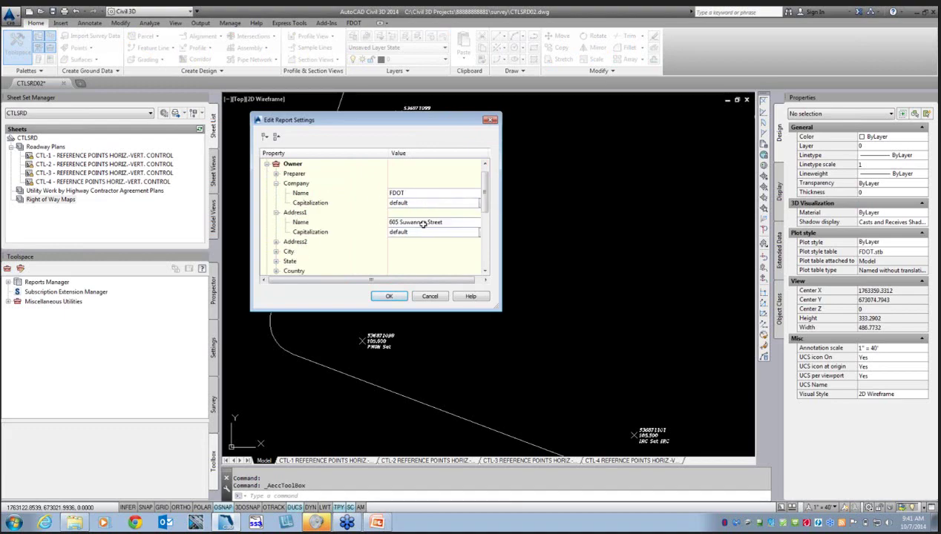
{"action": "left_click", "coordinate": [276, 242]}
{"action": "scroll", "coordinate": [338, 218], "scroll_direction": "down", "scroll_amount": 1}
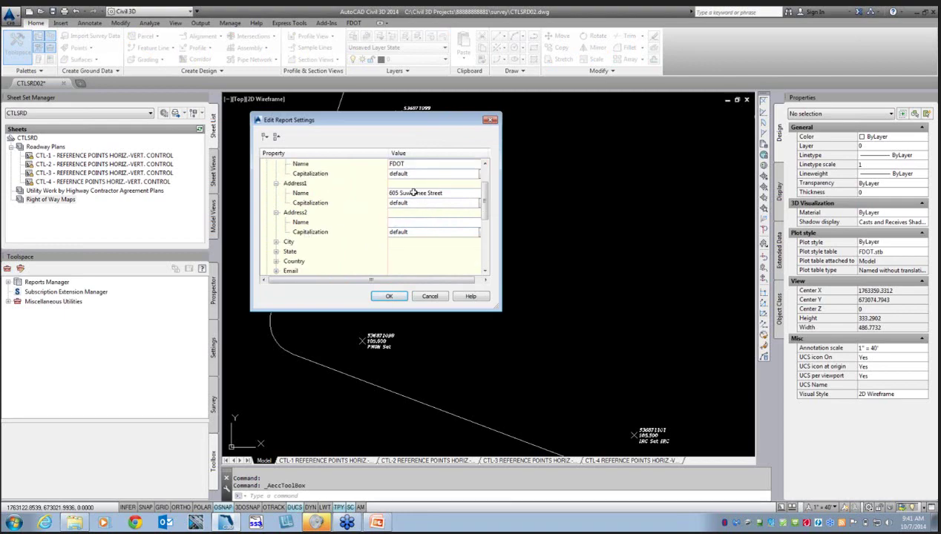
{"action": "left_click", "coordinate": [276, 242]}
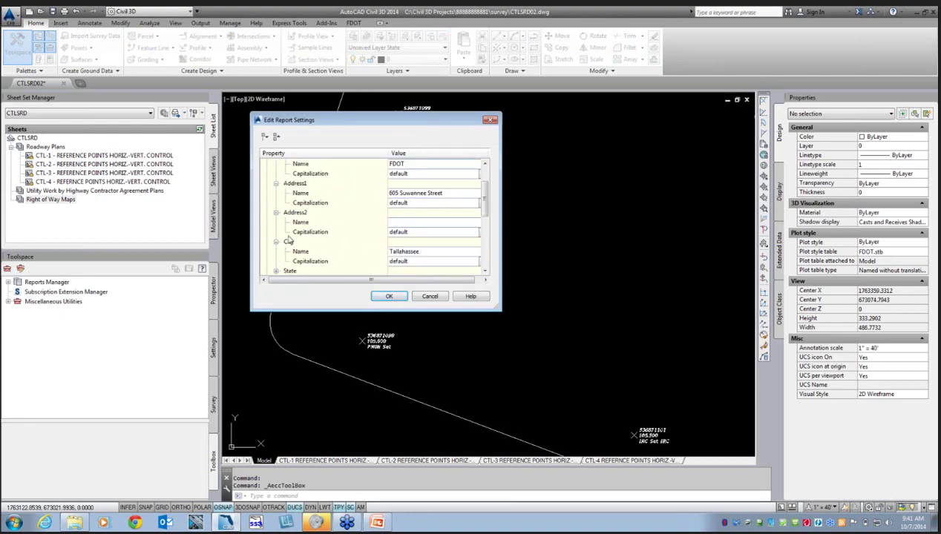
{"action": "scroll", "coordinate": [279, 253], "scroll_direction": "down", "scroll_amount": 1}
{"action": "left_click", "coordinate": [276, 242]}
{"action": "scroll", "coordinate": [334, 230], "scroll_direction": "down", "scroll_amount": 2}
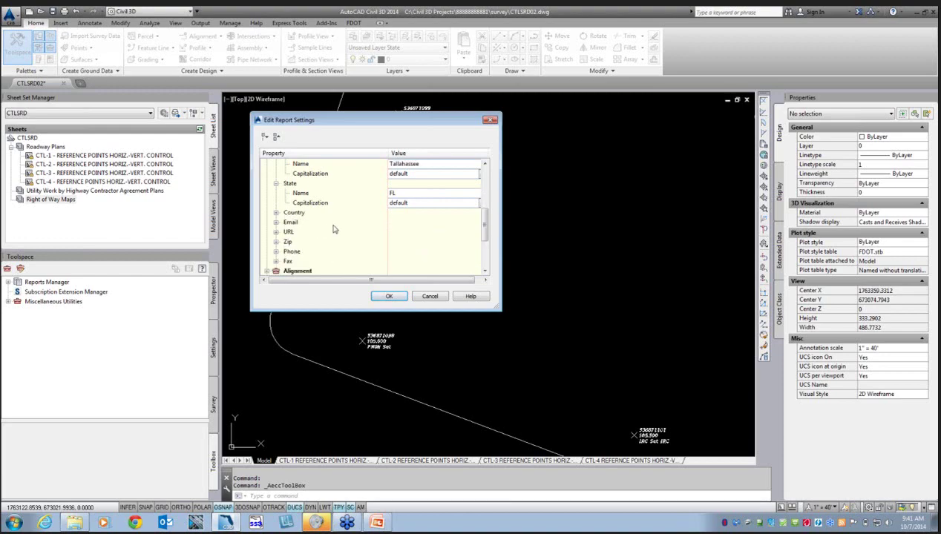
{"action": "scroll", "coordinate": [333, 229], "scroll_direction": "down", "scroll_amount": 1}
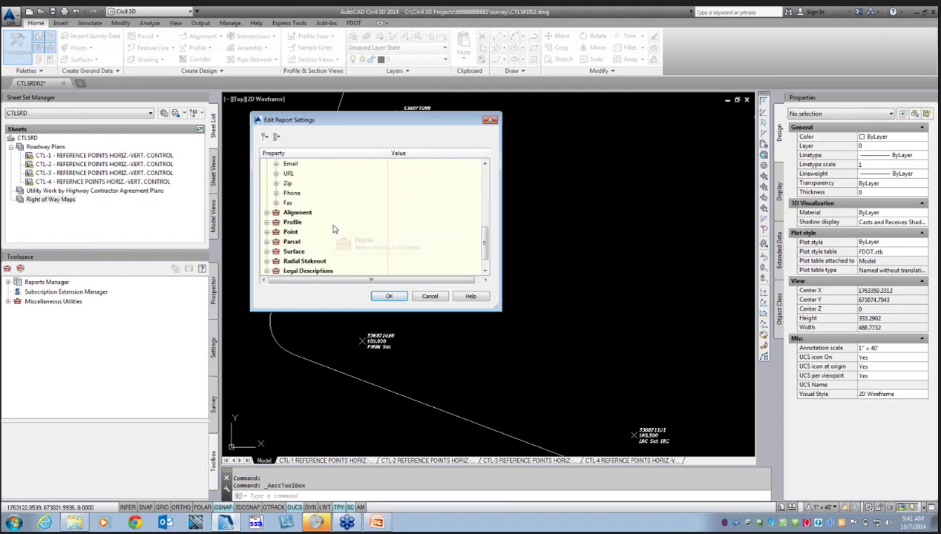
Review the Alignment report settings, then accept the report settings with OK.
{"action": "left_click", "coordinate": [268, 213]}
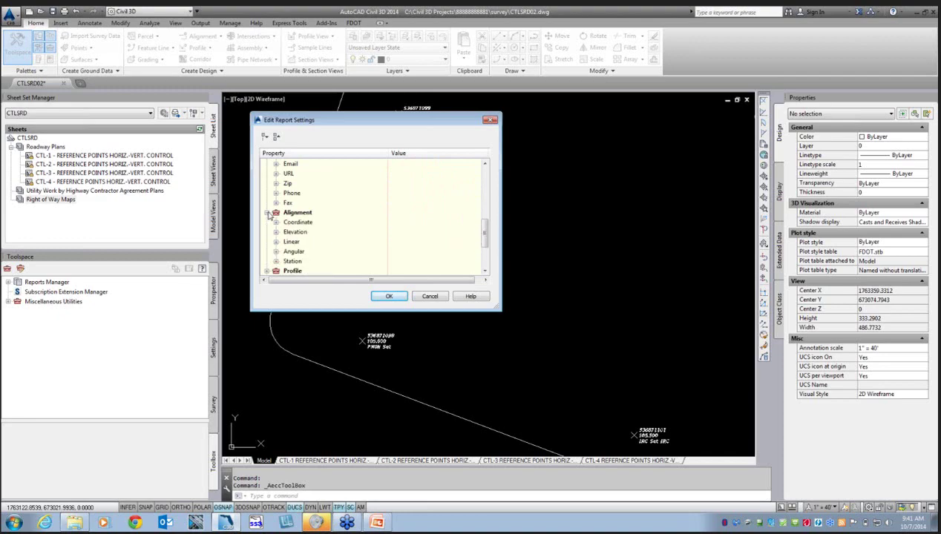
{"action": "left_click", "coordinate": [267, 213]}
{"action": "scroll", "coordinate": [320, 242], "scroll_direction": "down", "scroll_amount": 1}
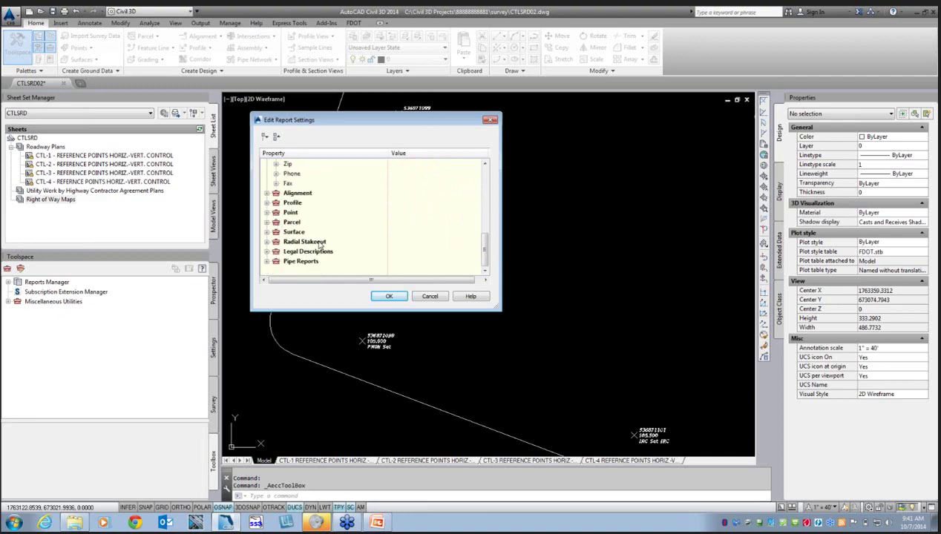
{"action": "scroll", "coordinate": [356, 266], "scroll_direction": "up", "scroll_amount": 3}
{"action": "left_click", "coordinate": [390, 297]}
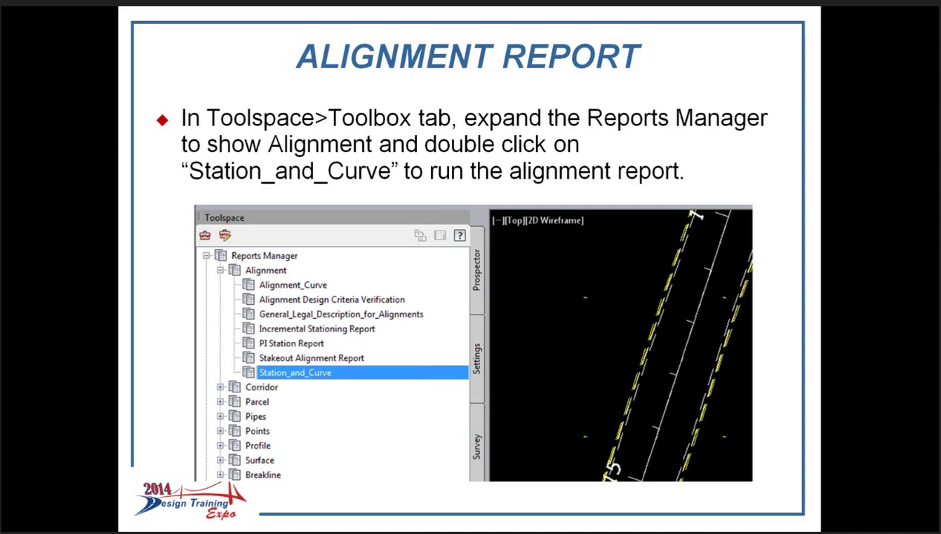
Advance through the Alignment Report and Control Point Report slides, then return to Civil 3D.
{"action": "key", "text": "Right"}
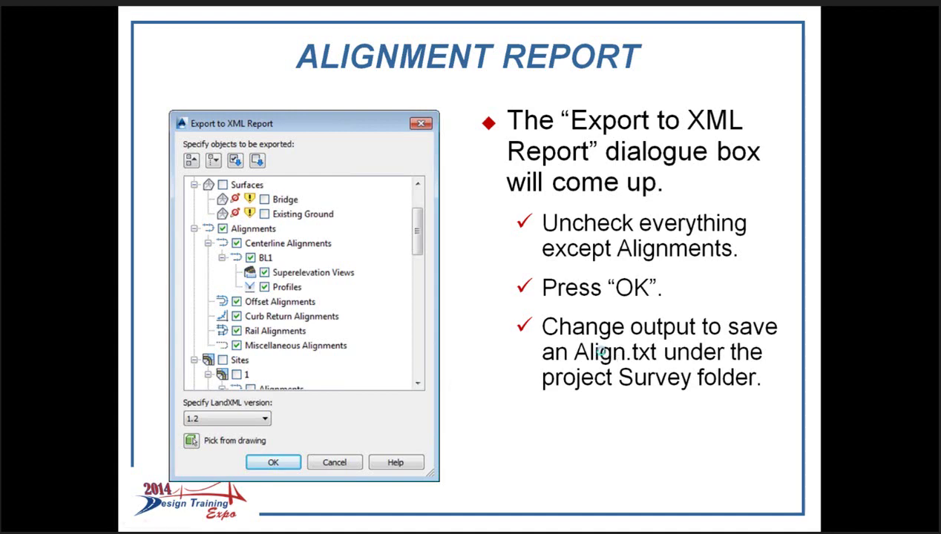
{"action": "left_click", "coordinate": [602, 354]}
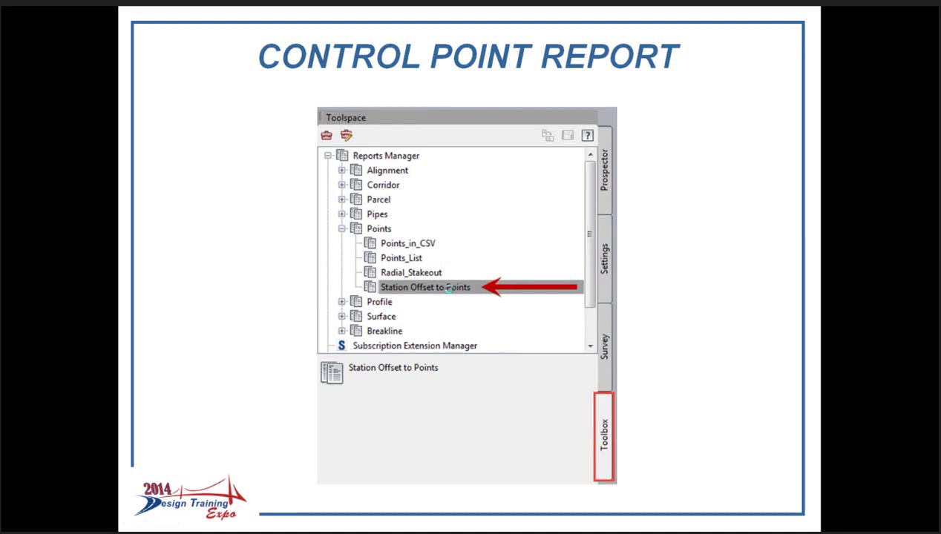
{"action": "left_click", "coordinate": [450, 293]}
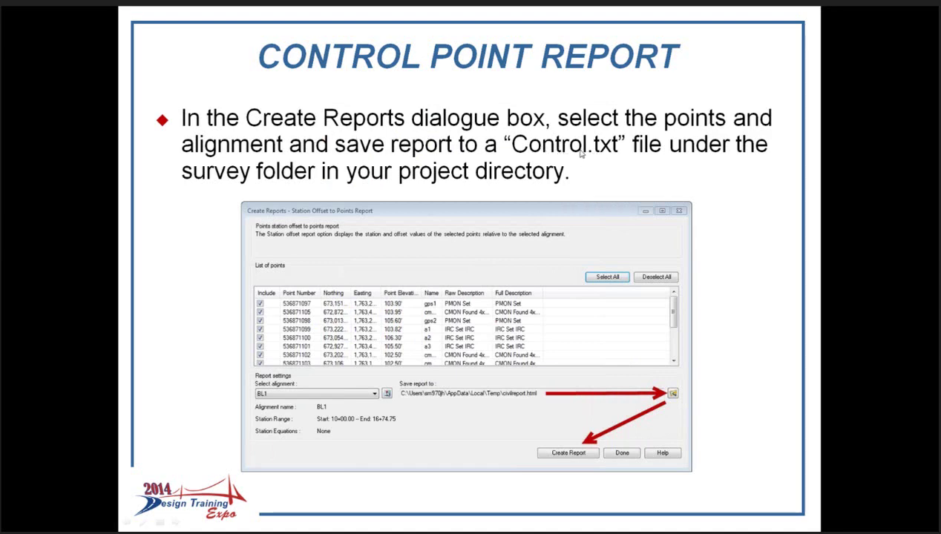
{"action": "key", "text": "alt+Tab"}
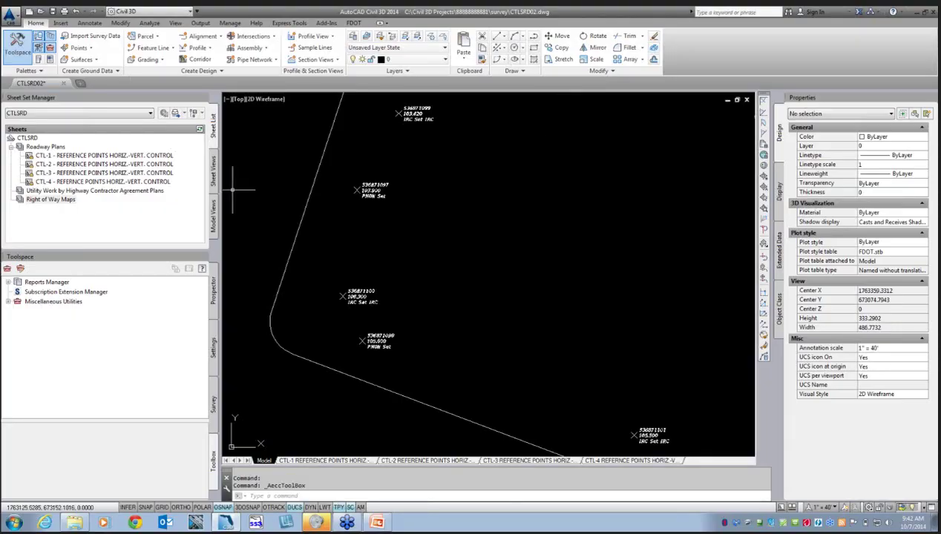
Run the Station_and_Curve report from Reports Manager > Alignment.
{"action": "left_click", "coordinate": [8, 283]}
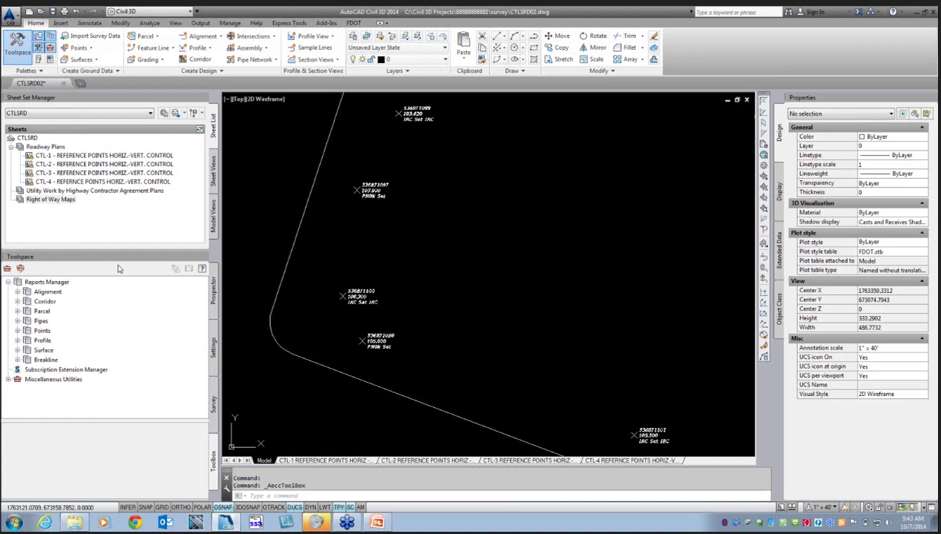
{"action": "left_click", "coordinate": [18, 291]}
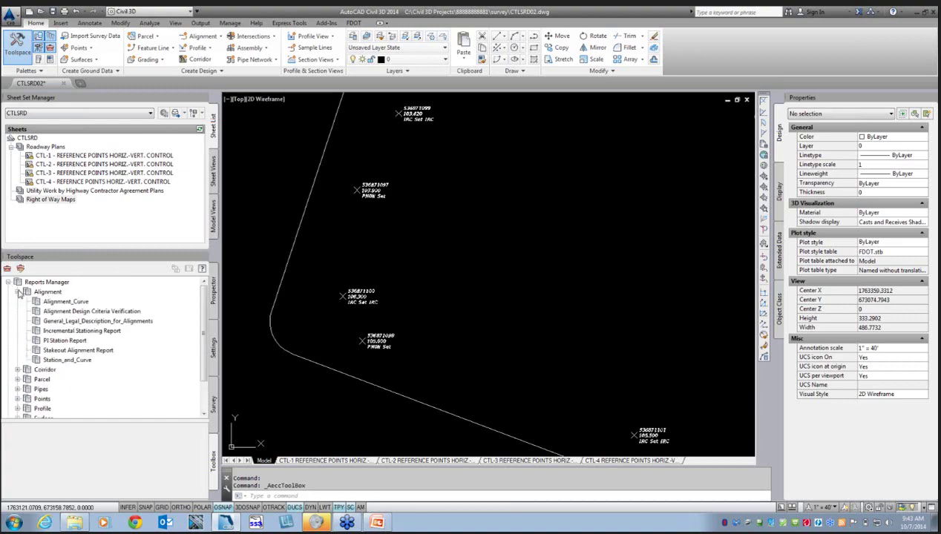
{"action": "left_click", "coordinate": [74, 361]}
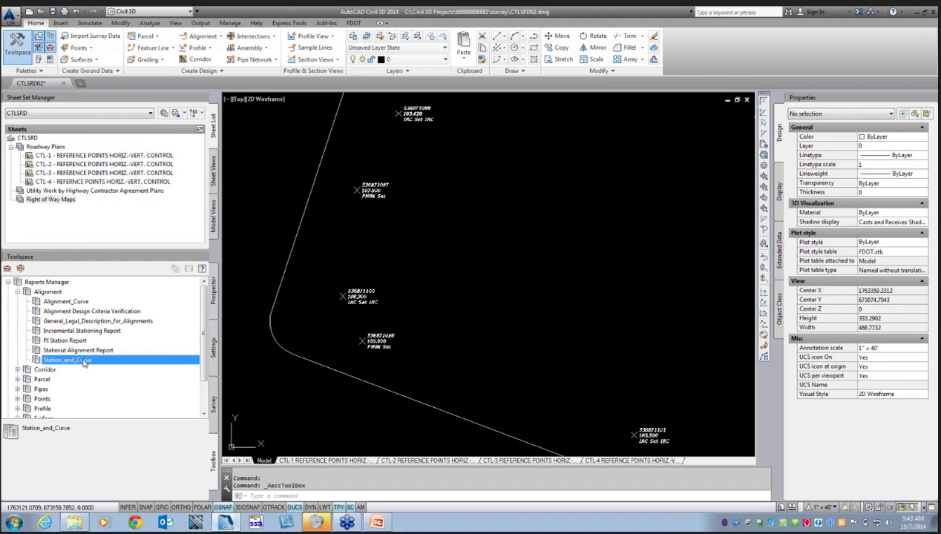
{"action": "double_click", "coordinate": [84, 362]}
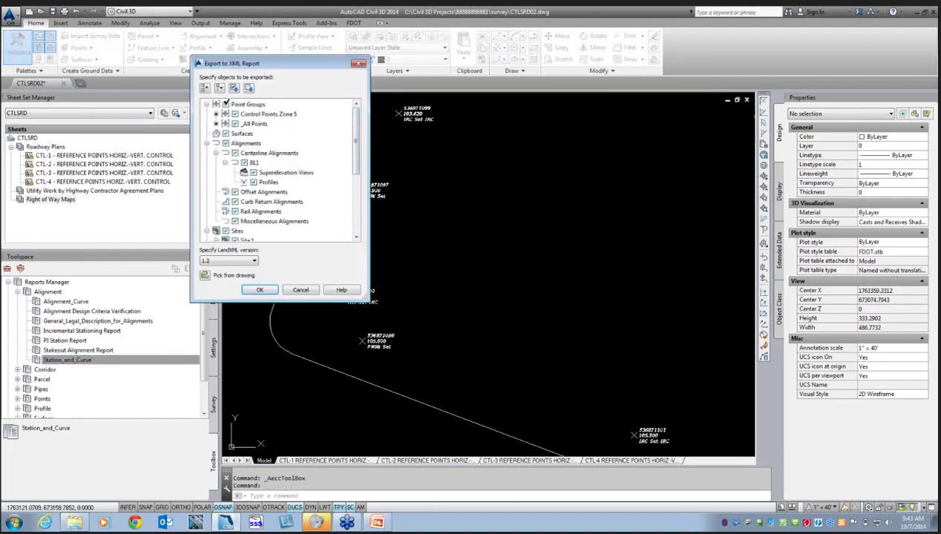
Exclude point groups, surfaces, sites, pipe and pressure networks, keep LandXML 1.2, and accept.
{"action": "left_click", "coordinate": [226, 104]}
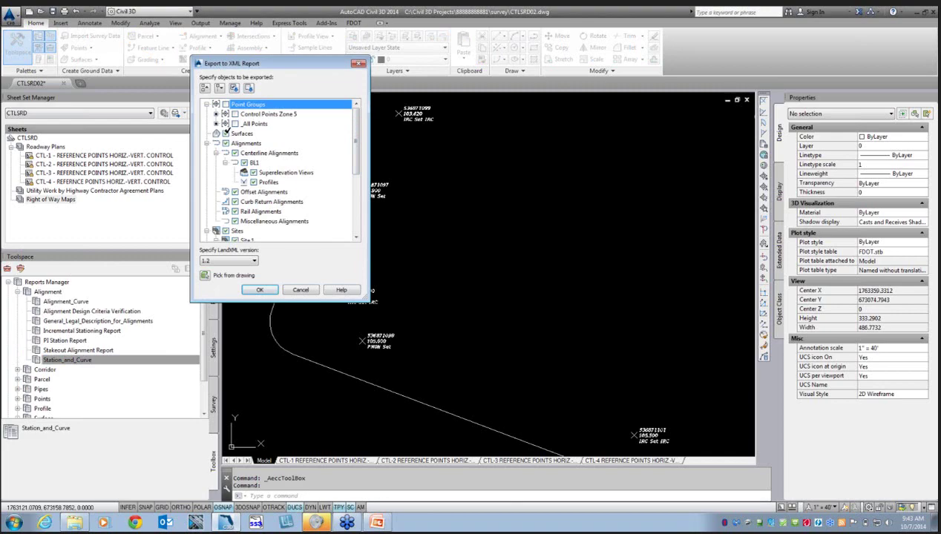
{"action": "left_click", "coordinate": [225, 133]}
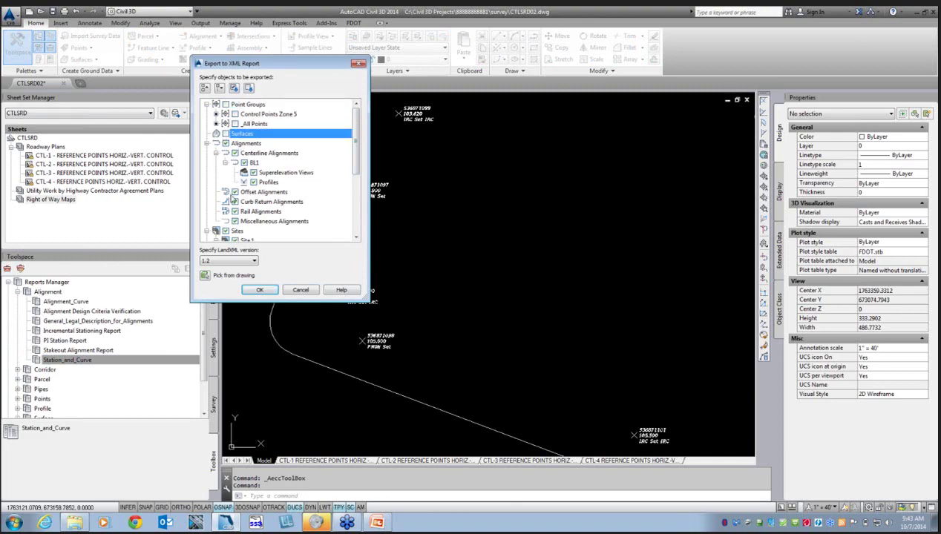
{"action": "left_click", "coordinate": [226, 231]}
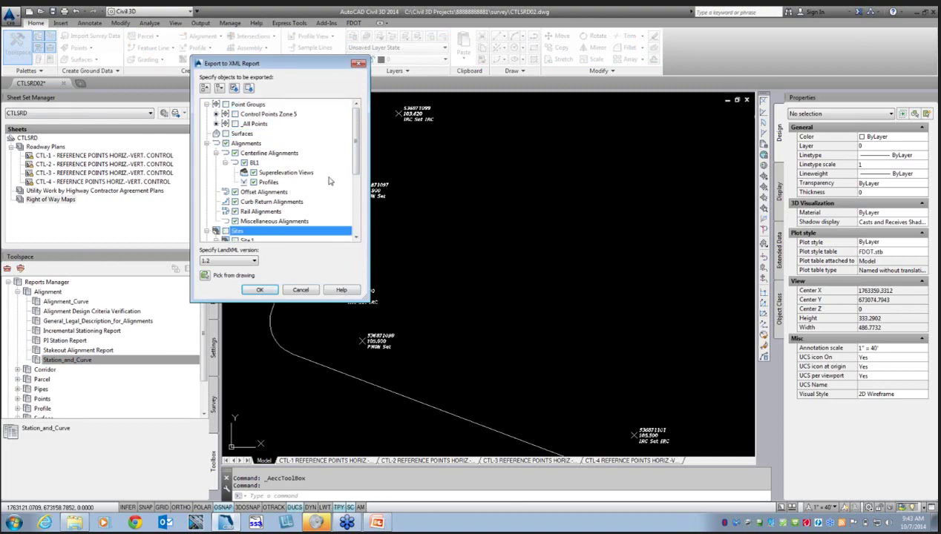
{"action": "left_click_drag", "start_coordinate": [353, 142], "coordinate": [363, 210]}
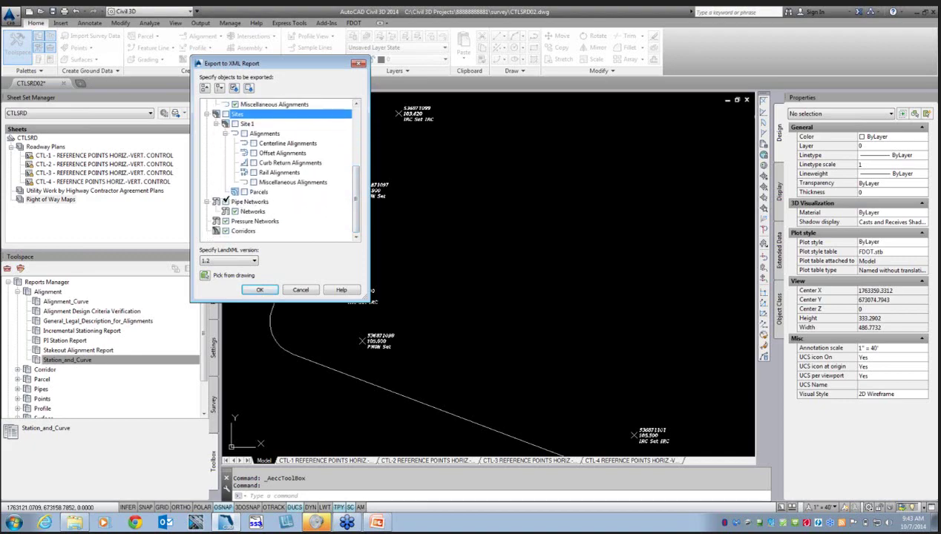
{"action": "left_click", "coordinate": [226, 202]}
{"action": "left_click", "coordinate": [226, 221]}
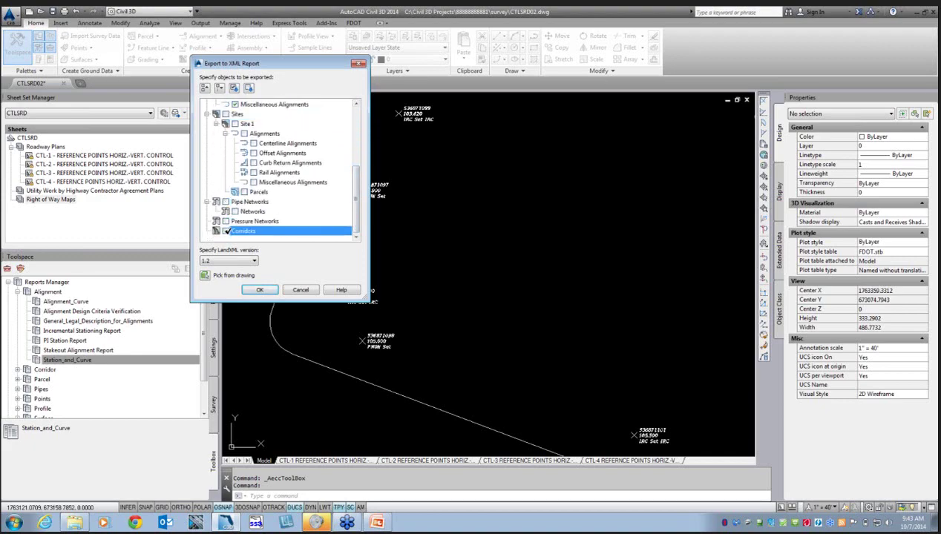
{"action": "left_click_drag", "start_coordinate": [354, 189], "coordinate": [362, 120]}
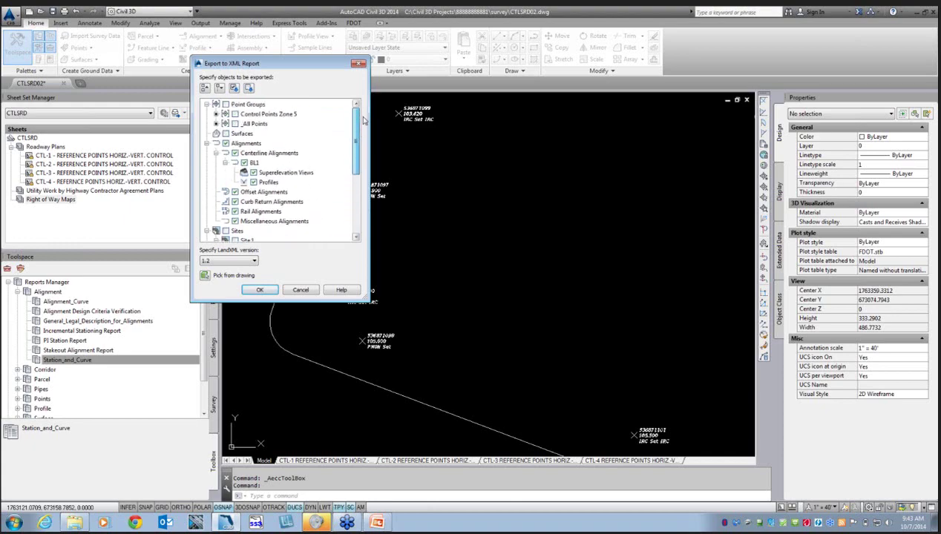
{"action": "left_click", "coordinate": [253, 262]}
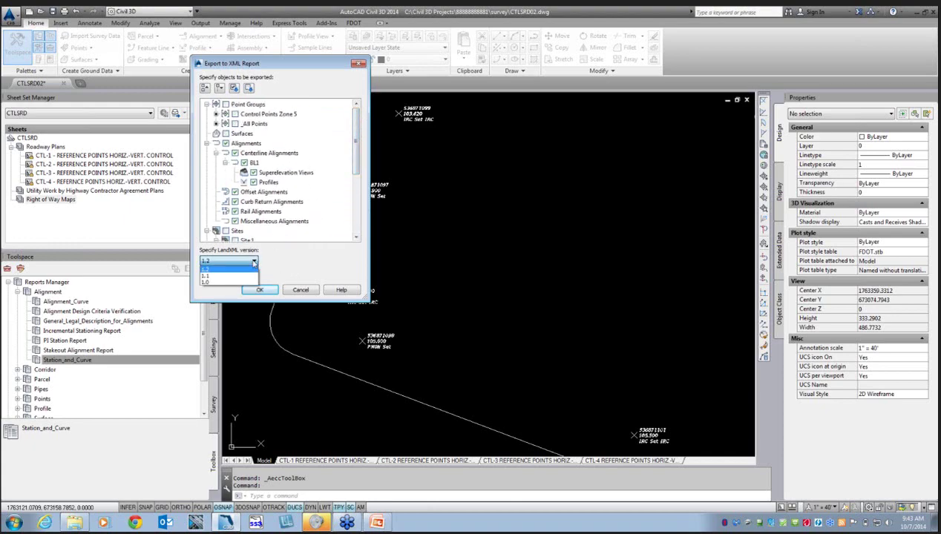
{"action": "left_click", "coordinate": [226, 269]}
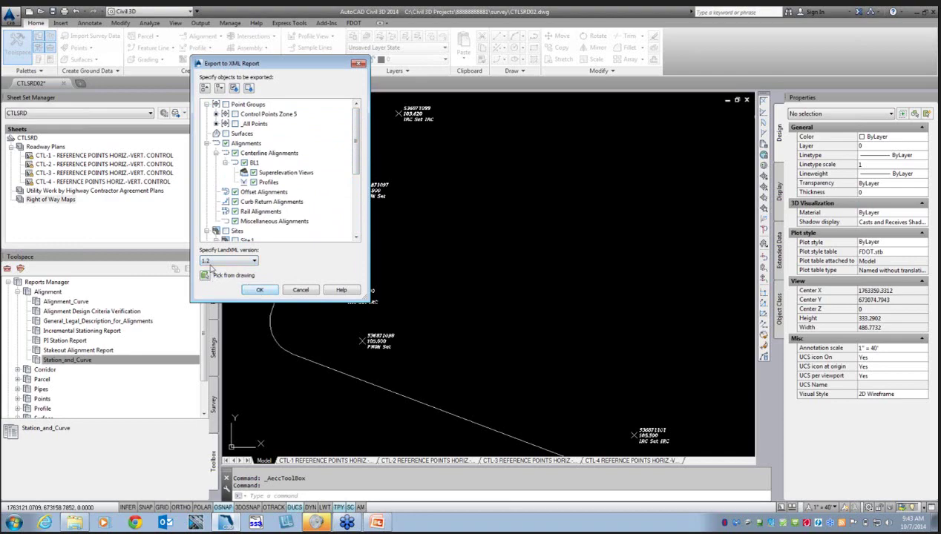
{"action": "left_click", "coordinate": [260, 291]}
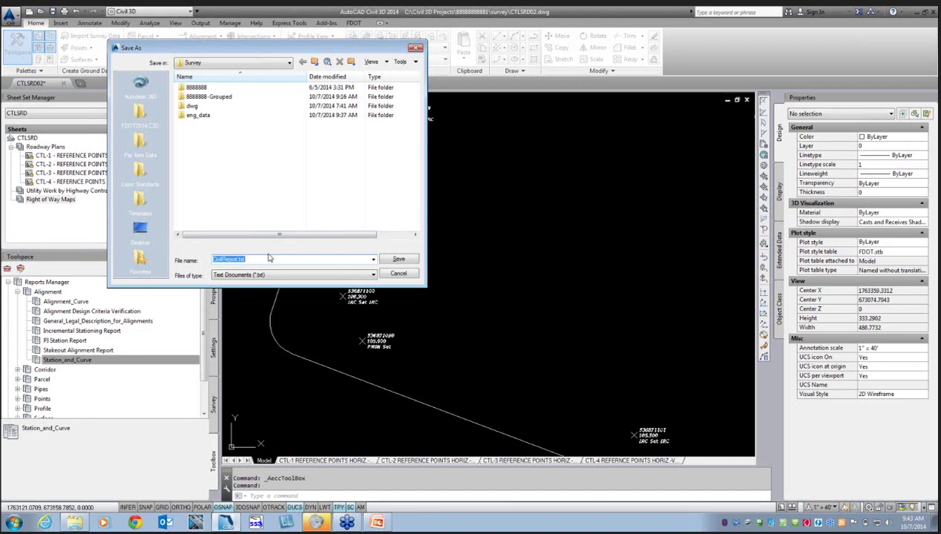
Save the report file as Align in the project's Survey folder.
{"action": "type", "text": "a"}
{"action": "key", "text": "Caps_Lock"}
{"action": "type", "text": "All"}
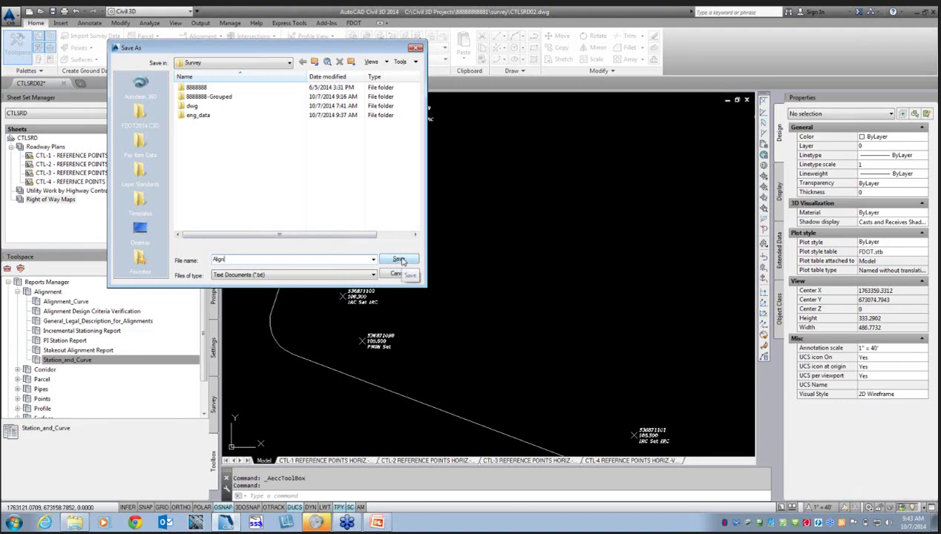
{"action": "left_click", "coordinate": [233, 63]}
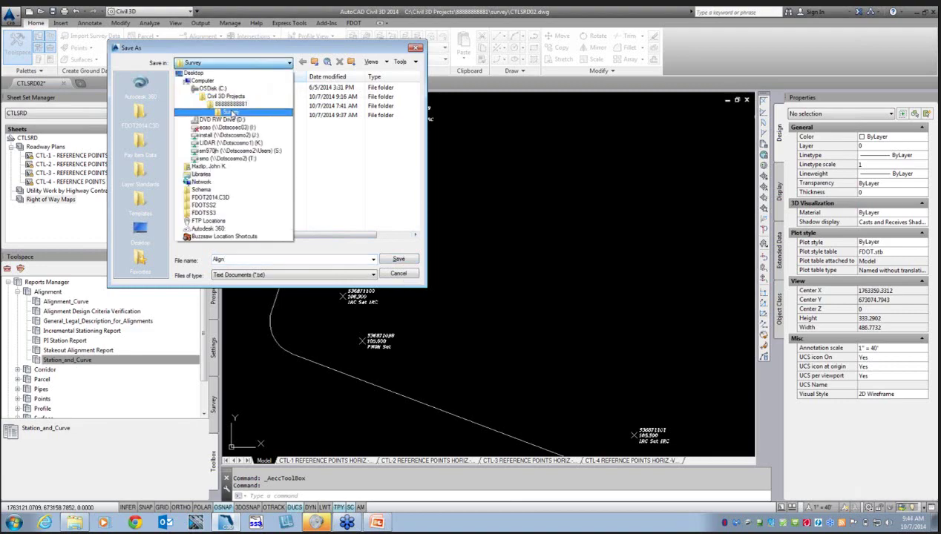
{"action": "left_click", "coordinate": [234, 112]}
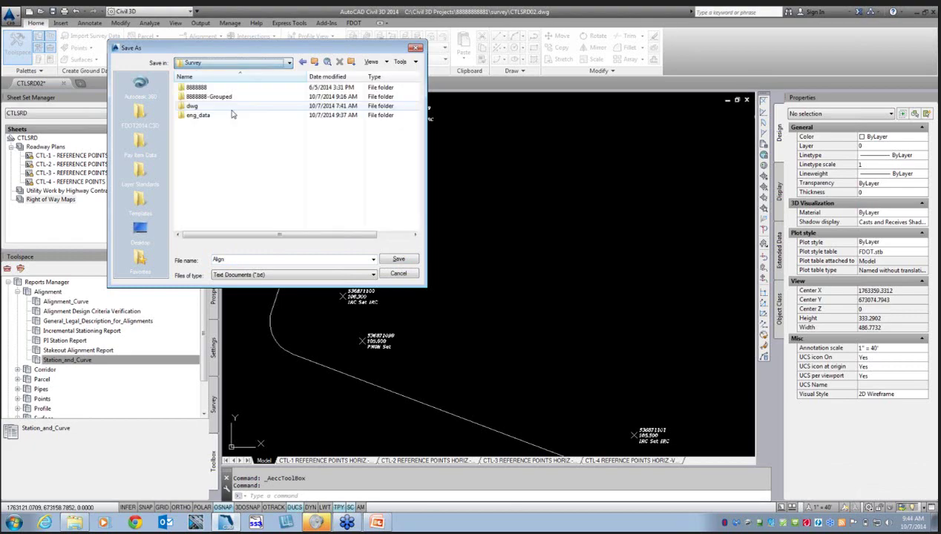
{"action": "left_click", "coordinate": [398, 259]}
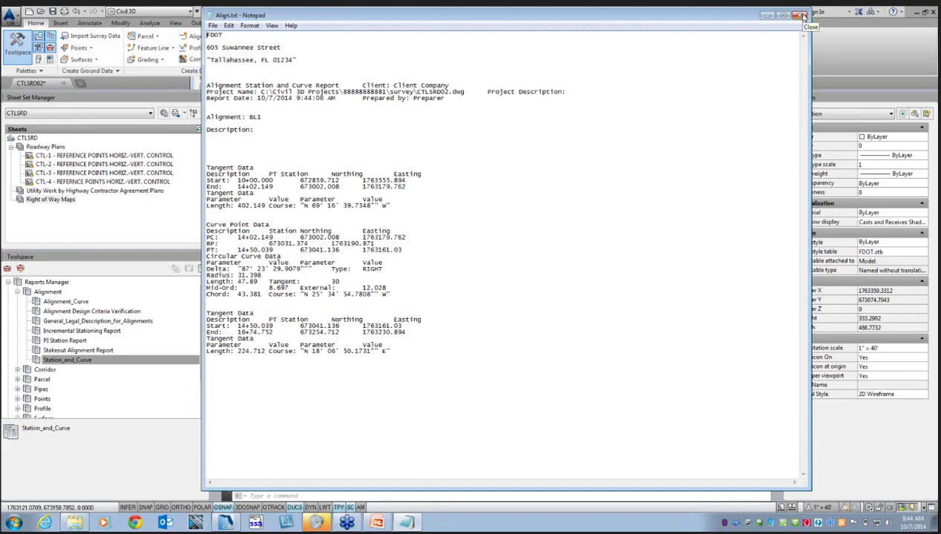
Close the Align.txt station and curve report in Notepad after reviewing it.
{"action": "left_click", "coordinate": [802, 16]}
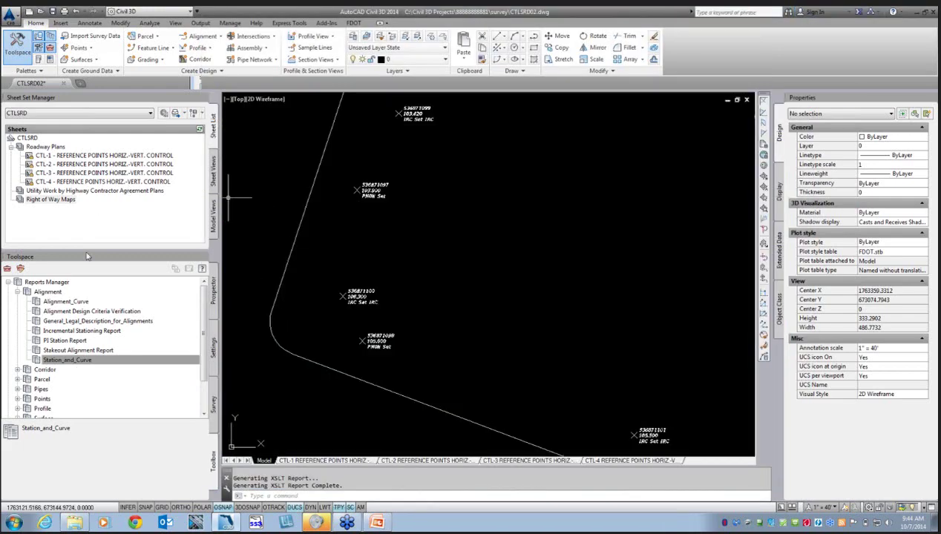
Collapse the alignment reports and run Station Offset to Points from the Points reports.
{"action": "double_click", "coordinate": [47, 292]}
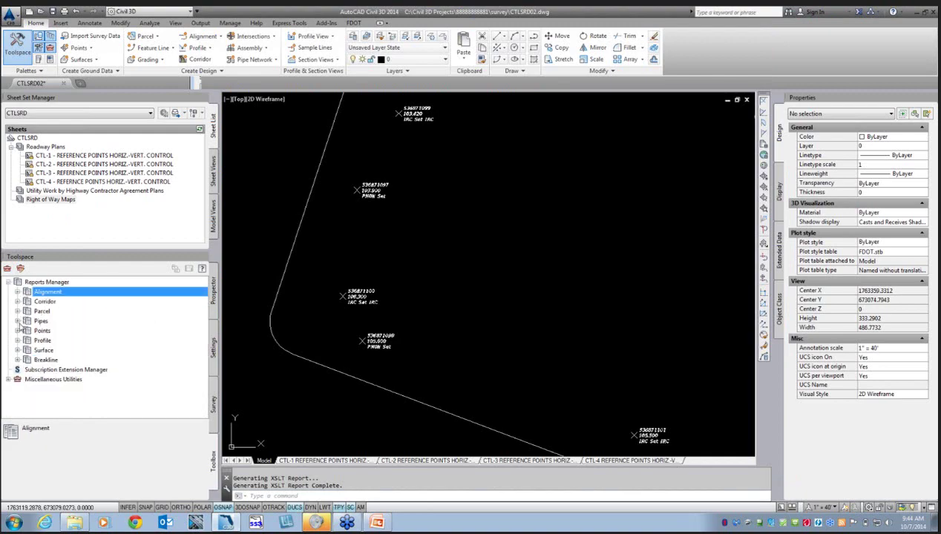
{"action": "left_click", "coordinate": [18, 331]}
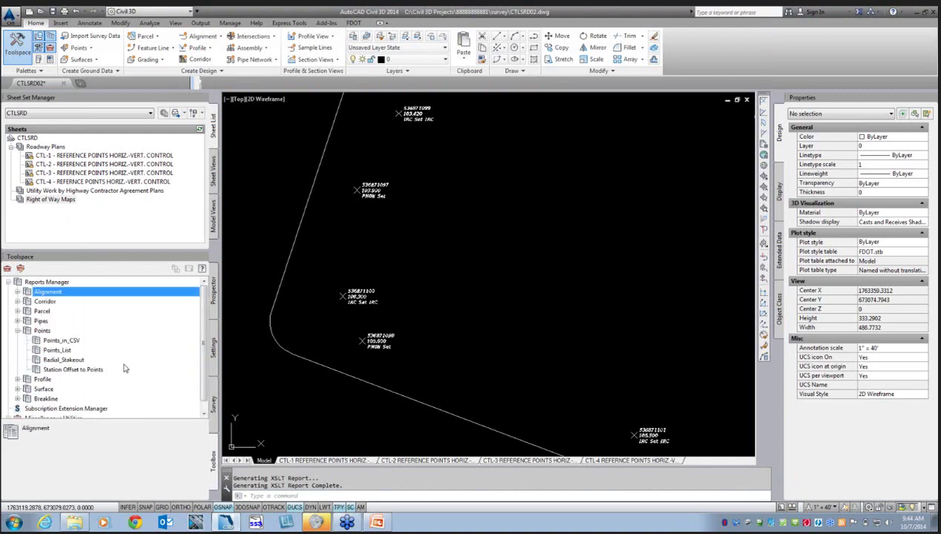
{"action": "left_click", "coordinate": [69, 370]}
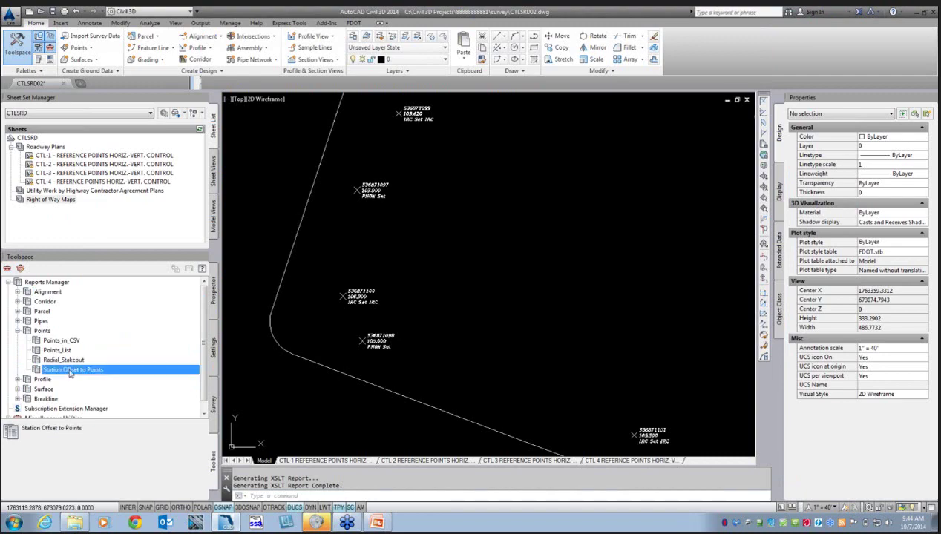
{"action": "double_click", "coordinate": [70, 370]}
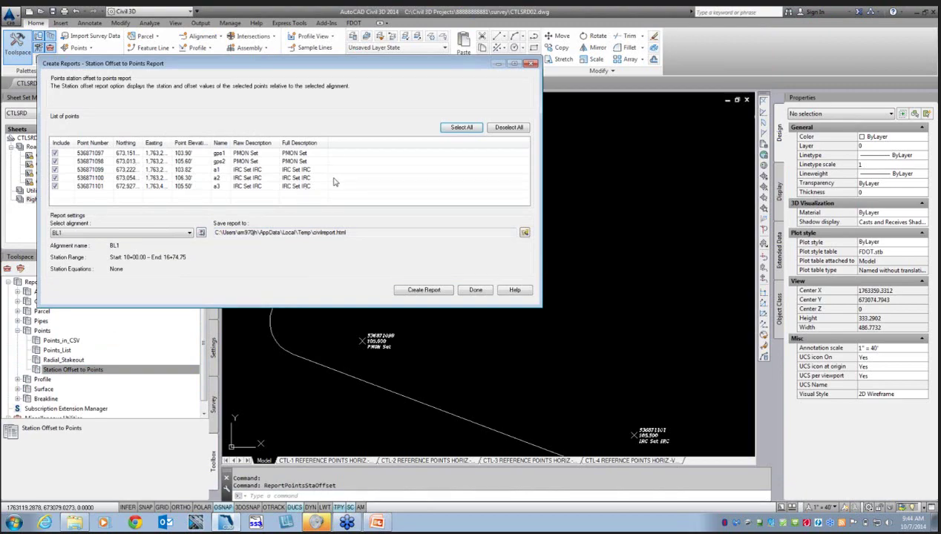
Save the station offset report as text file Control.TXT in the Survey folder and create it.
{"action": "left_click", "coordinate": [524, 234]}
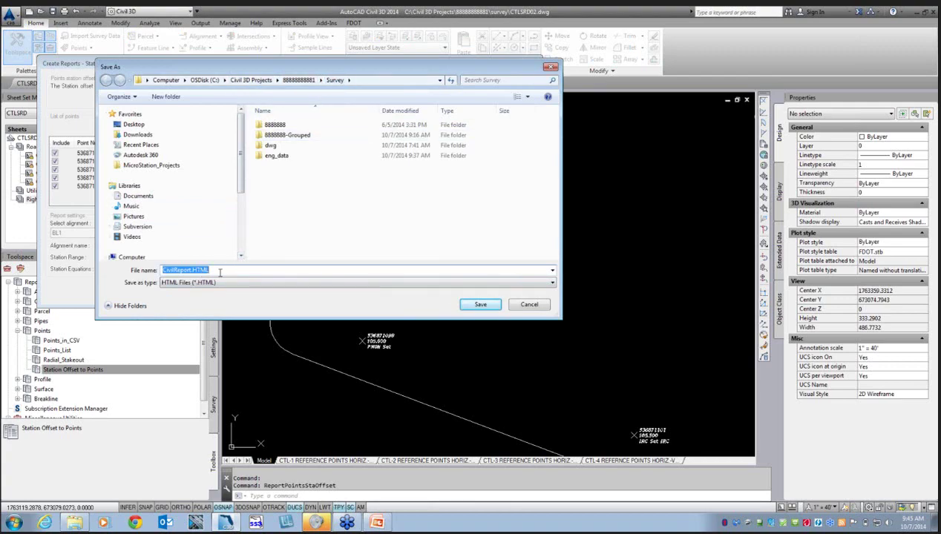
{"action": "type", "text": "Control"}
{"action": "left_click", "coordinate": [550, 283]}
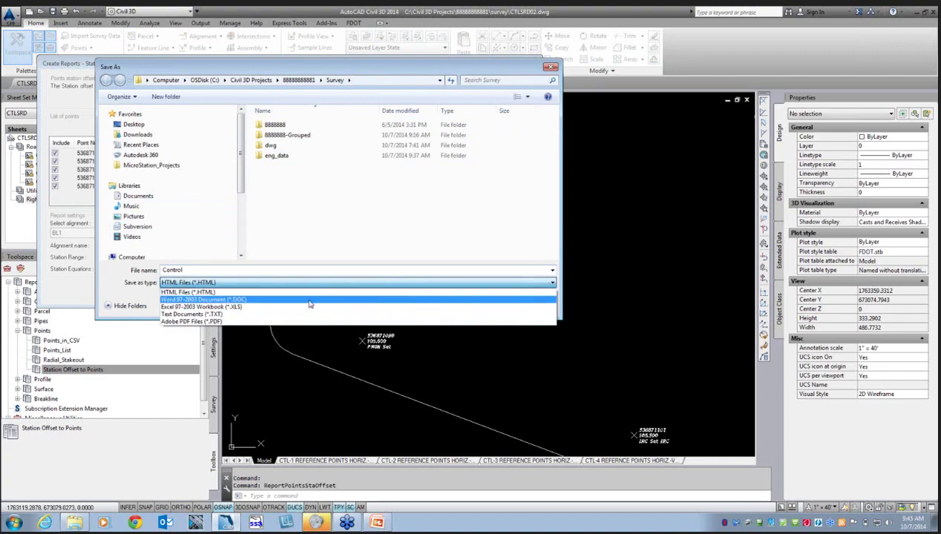
{"action": "left_click", "coordinate": [213, 316]}
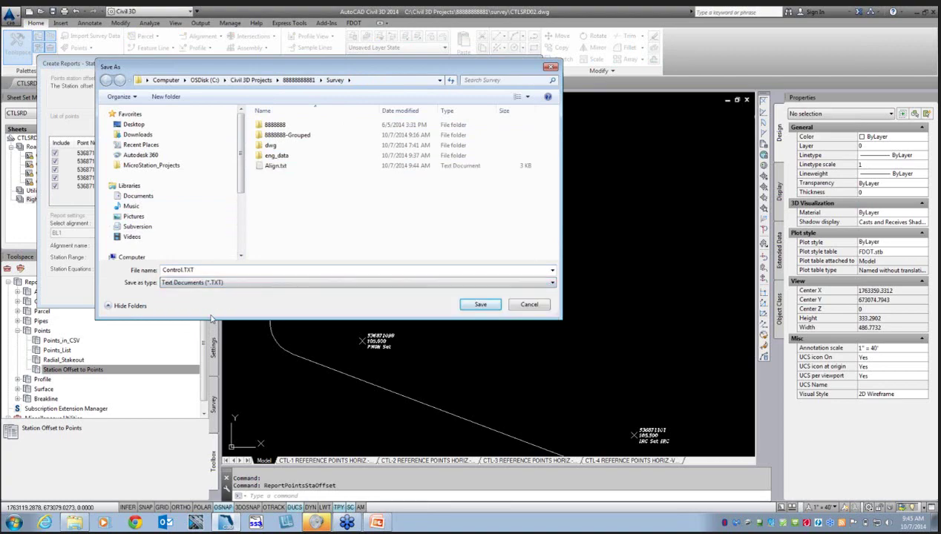
{"action": "left_click", "coordinate": [480, 305]}
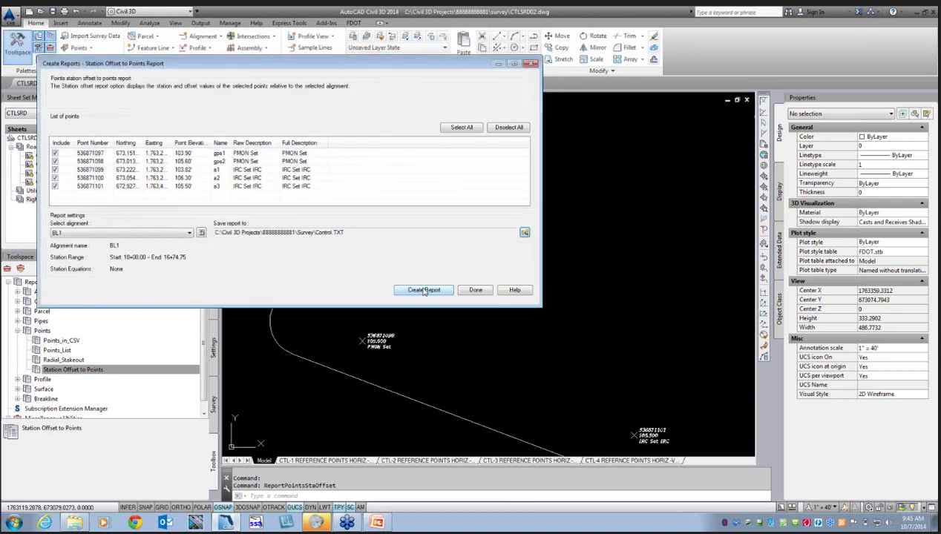
{"action": "left_click", "coordinate": [423, 290]}
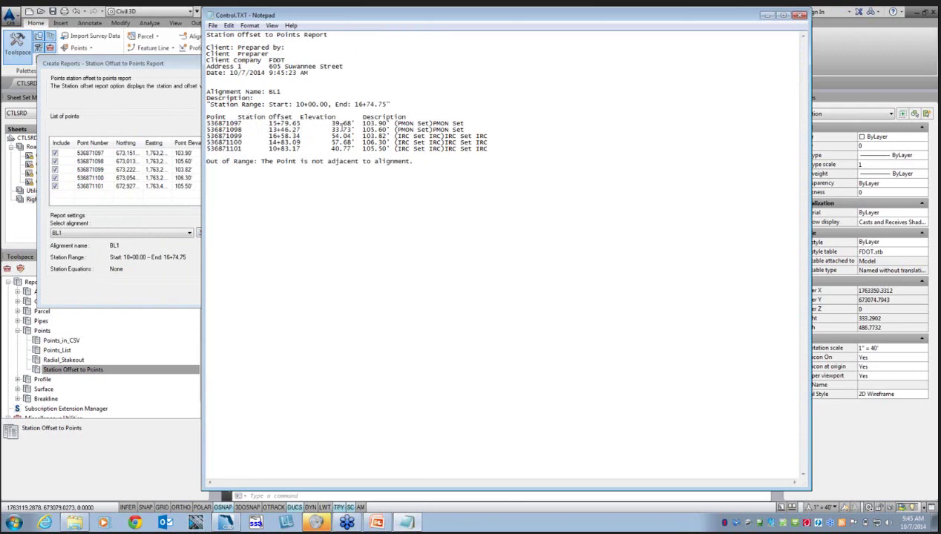
Review the stations and offsets in Control.TXT in Notepad, then close it.
{"action": "left_click", "coordinate": [340, 126]}
{"action": "left_click", "coordinate": [799, 16]}
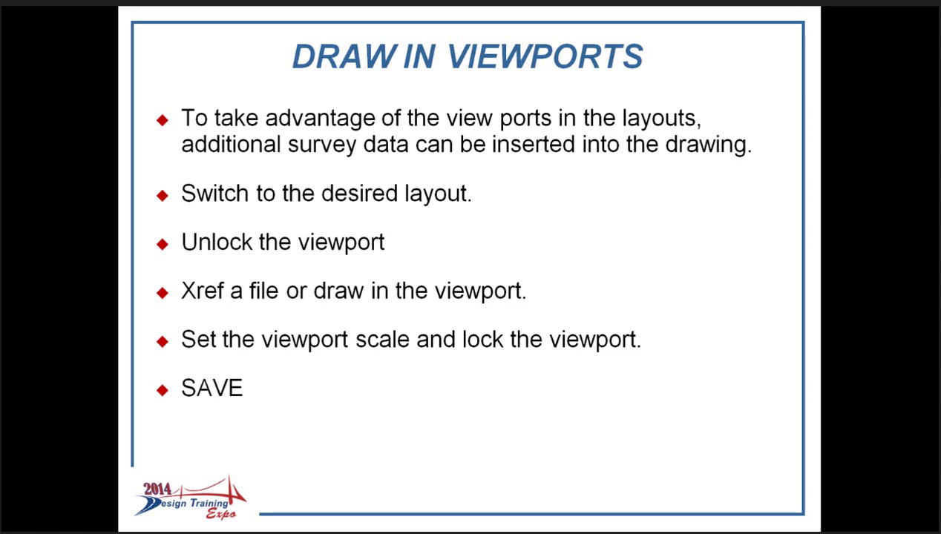
{"action": "key", "text": "alt+Tab"}
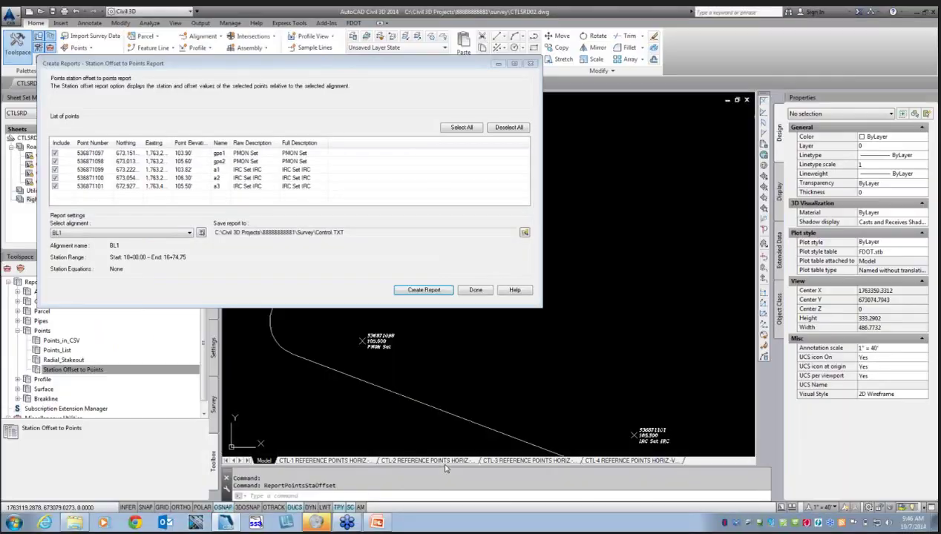
{"action": "key", "text": "alt+Tab"}
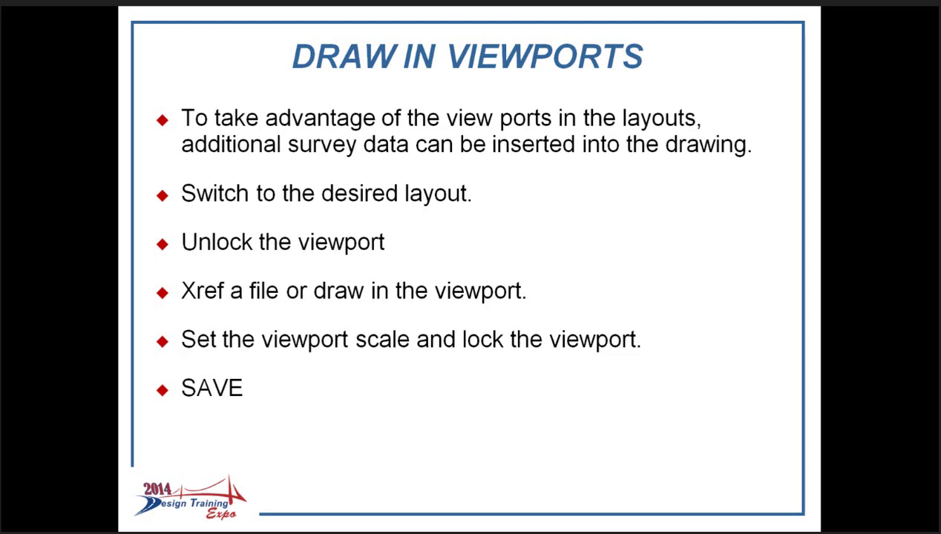
{"action": "key", "text": "alt+Tab"}
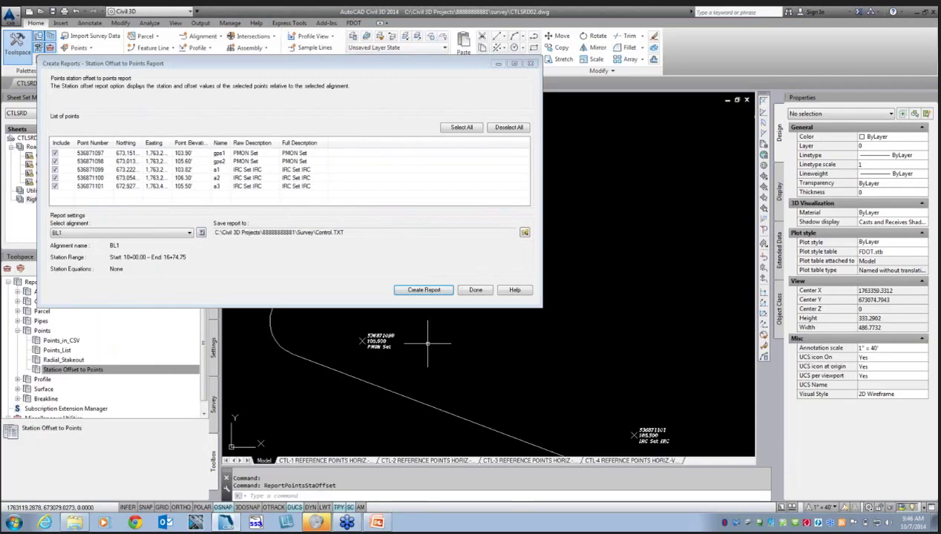
Close the station offset report window.
{"action": "left_click", "coordinate": [475, 290]}
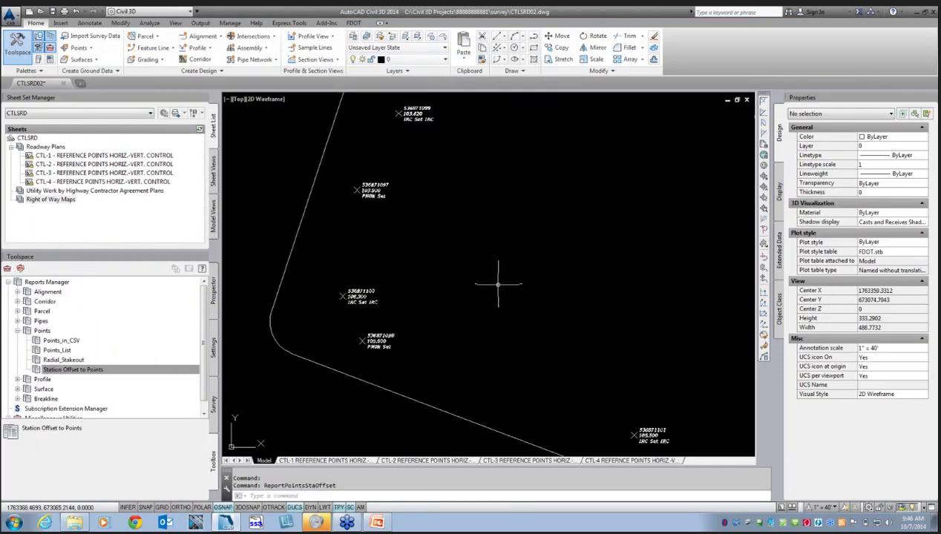
{"action": "scroll", "coordinate": [406, 252], "scroll_direction": "down", "scroll_amount": 4}
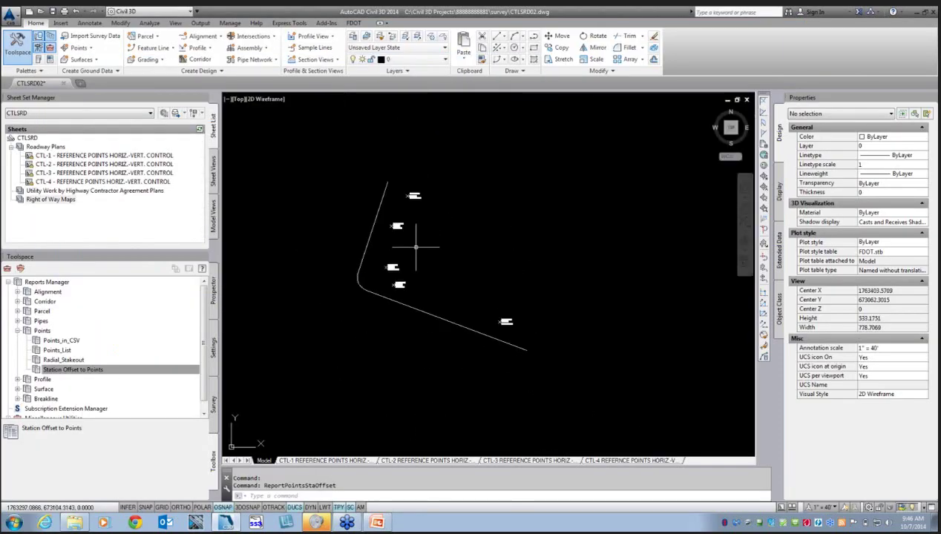
{"action": "scroll", "coordinate": [388, 245], "scroll_direction": "up", "scroll_amount": 2}
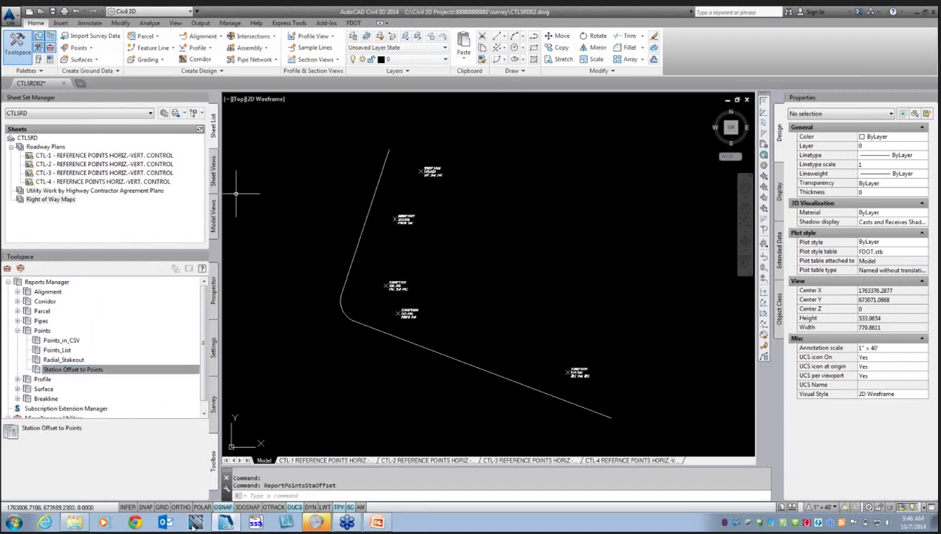
{"action": "left_click", "coordinate": [247, 497]}
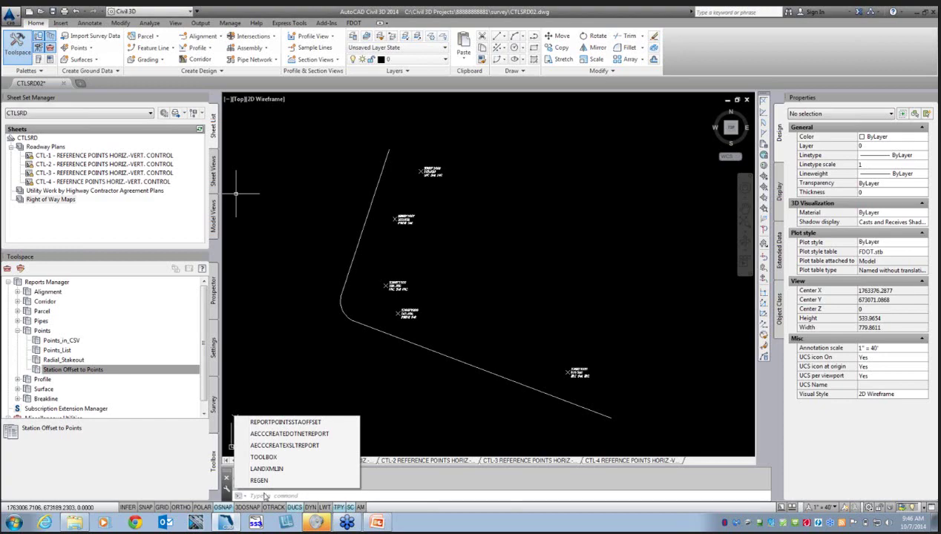
{"action": "key", "text": "Return"}
Run XREF and choose ALGNRD01.dwg from the Survey folder to attach as a drawing reference.
{"action": "type", "text": "XREF"}
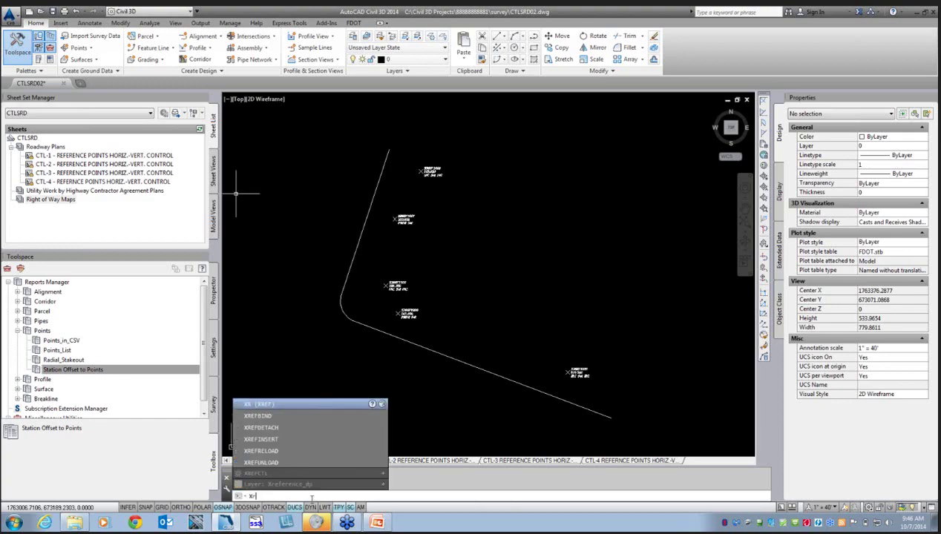
{"action": "left_click", "coordinate": [312, 498]}
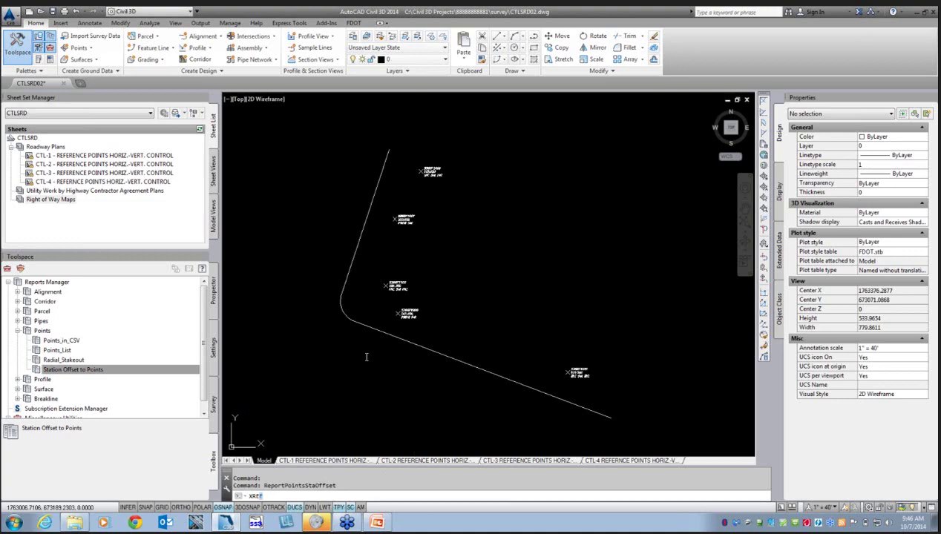
{"action": "key", "text": "Return"}
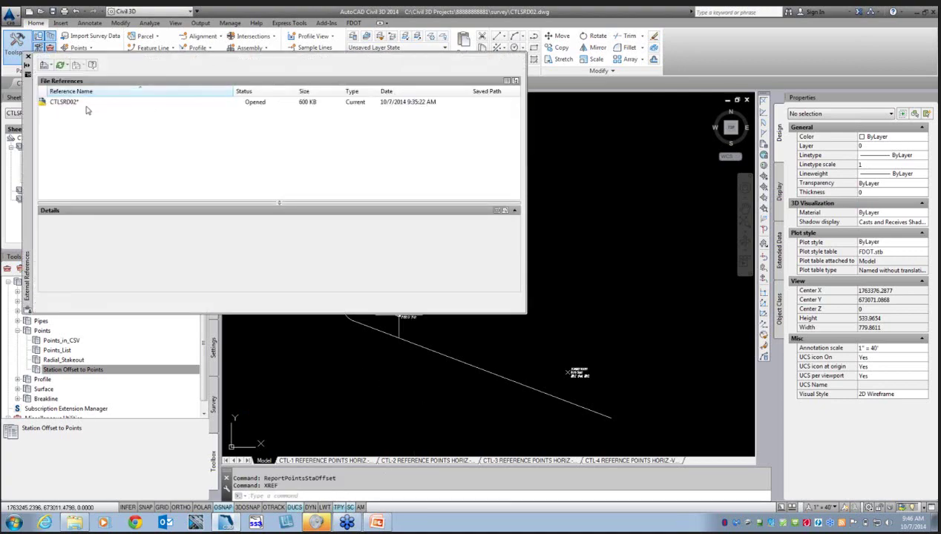
{"action": "mouse_move", "coordinate": [73, 105]}
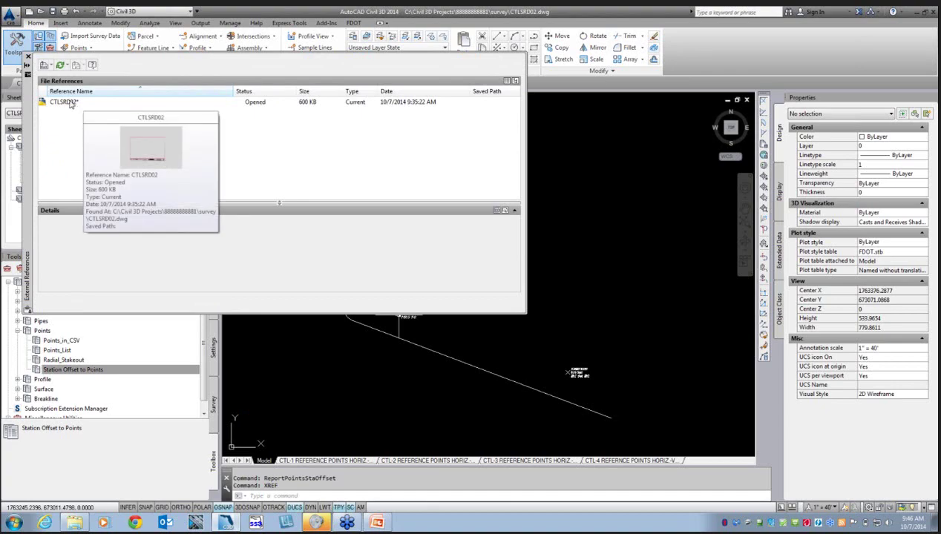
{"action": "left_click", "coordinate": [44, 65]}
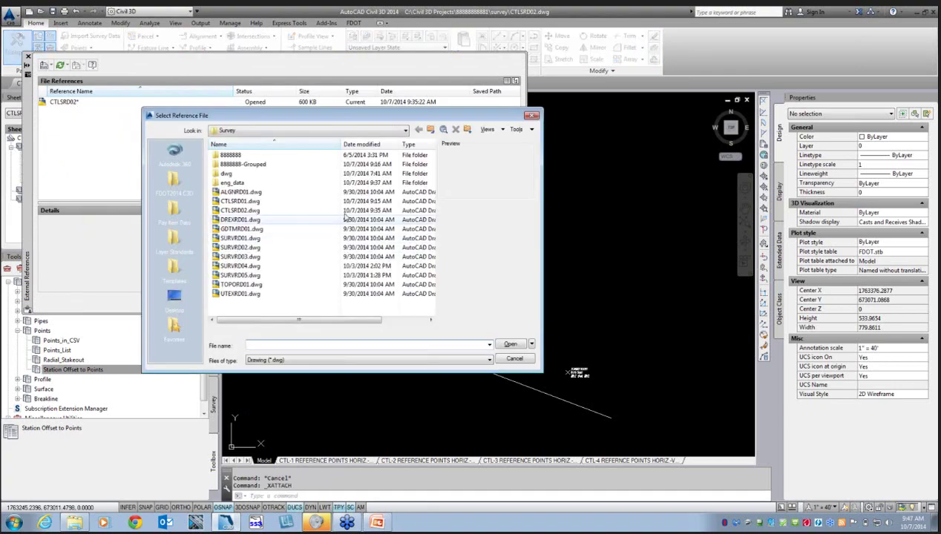
{"action": "left_click", "coordinate": [251, 192]}
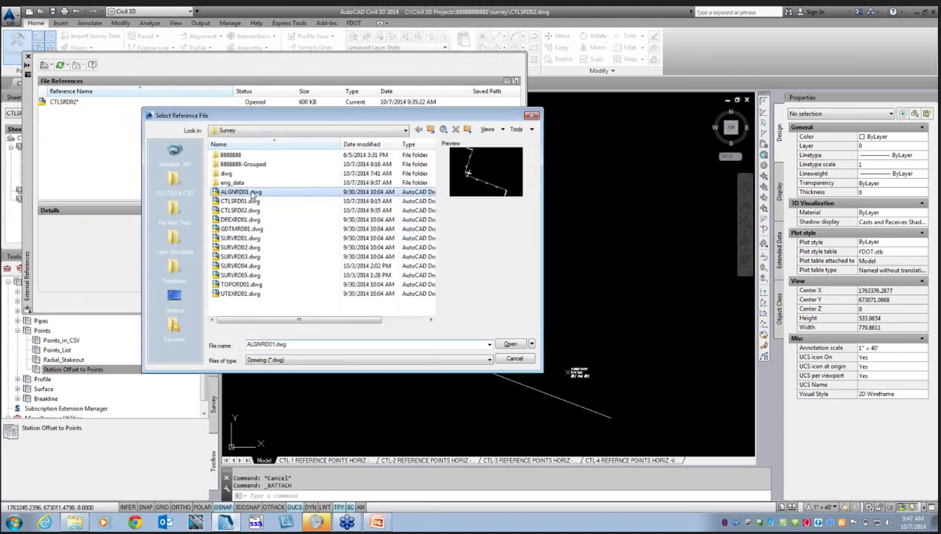
{"action": "left_click", "coordinate": [512, 345]}
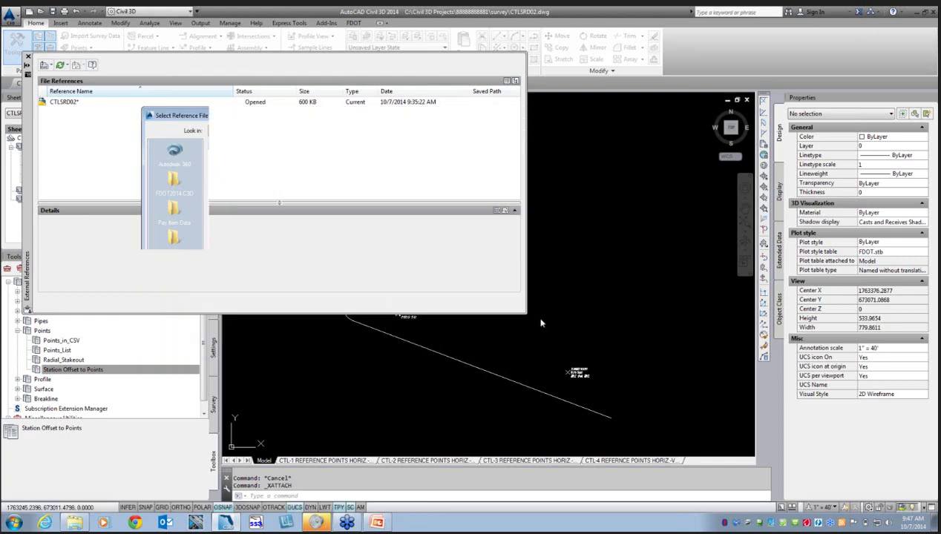
Attach ALGNRD01.dwg as an overlay and zoom to inspect the alignment beside the points.
{"action": "left_click", "coordinate": [499, 354]}
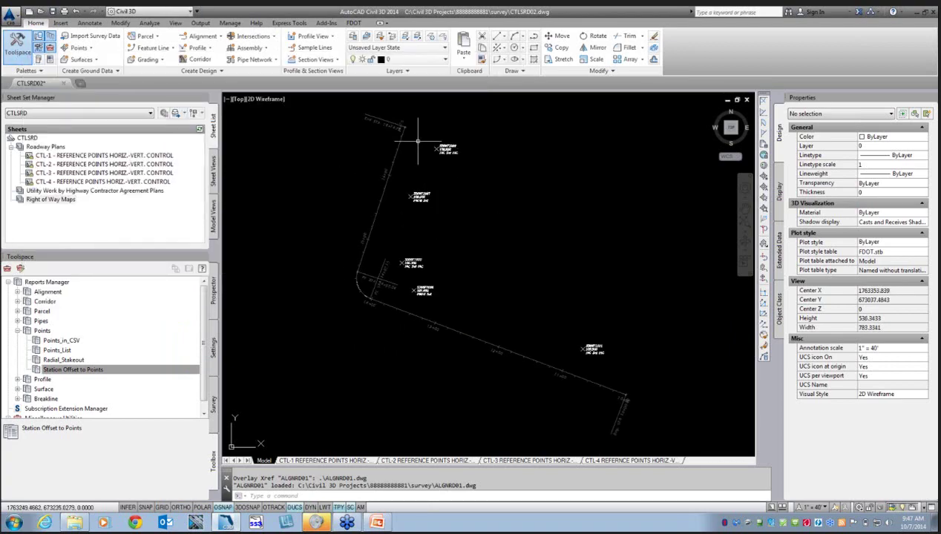
{"action": "scroll", "coordinate": [418, 141], "scroll_direction": "up", "scroll_amount": 2}
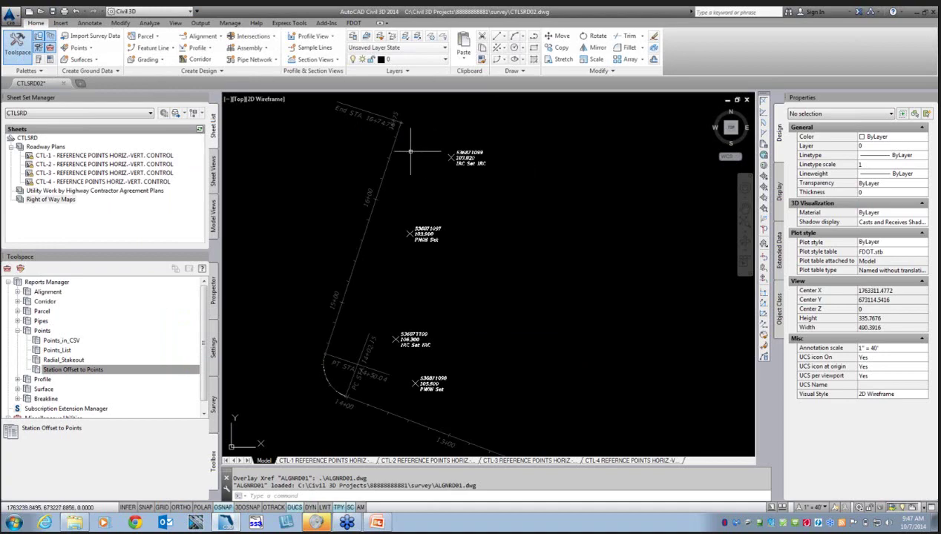
{"action": "scroll", "coordinate": [429, 160], "scroll_direction": "down", "scroll_amount": 1}
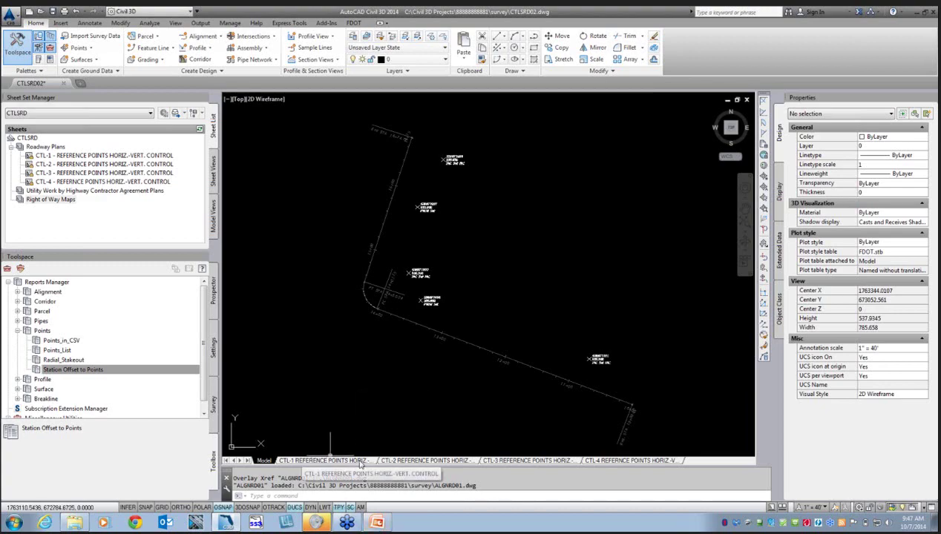
On the CTL-2 layout, select the viewport and set its Display locked property to No.
{"action": "left_click", "coordinate": [341, 460]}
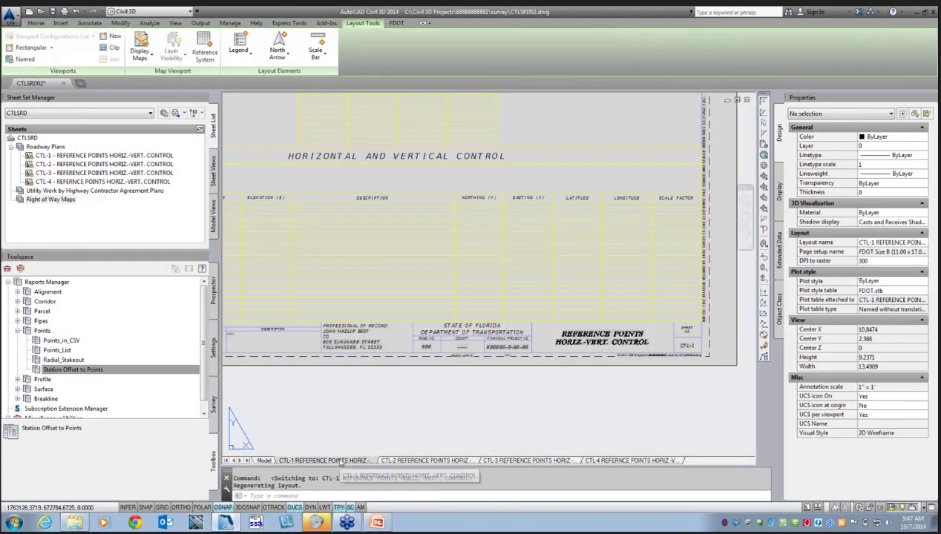
{"action": "left_click", "coordinate": [429, 460]}
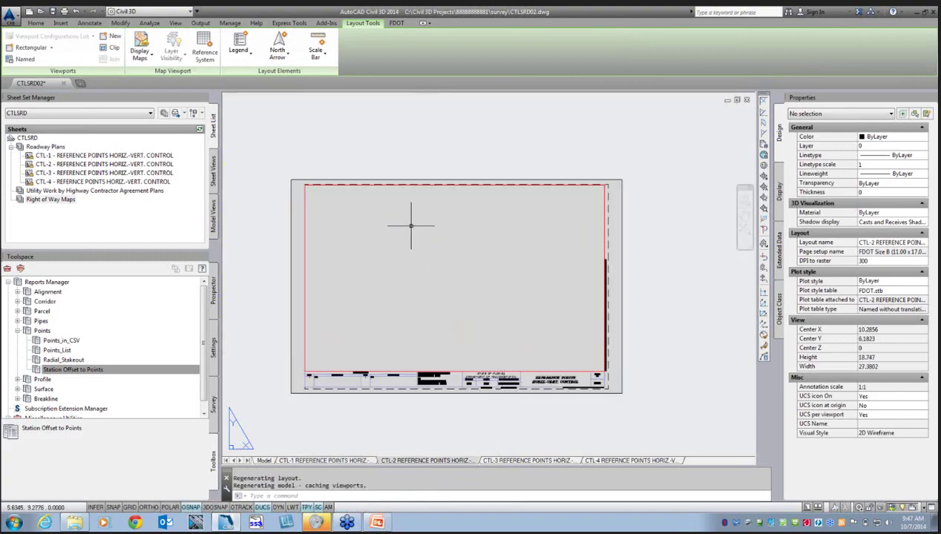
{"action": "left_click", "coordinate": [304, 230]}
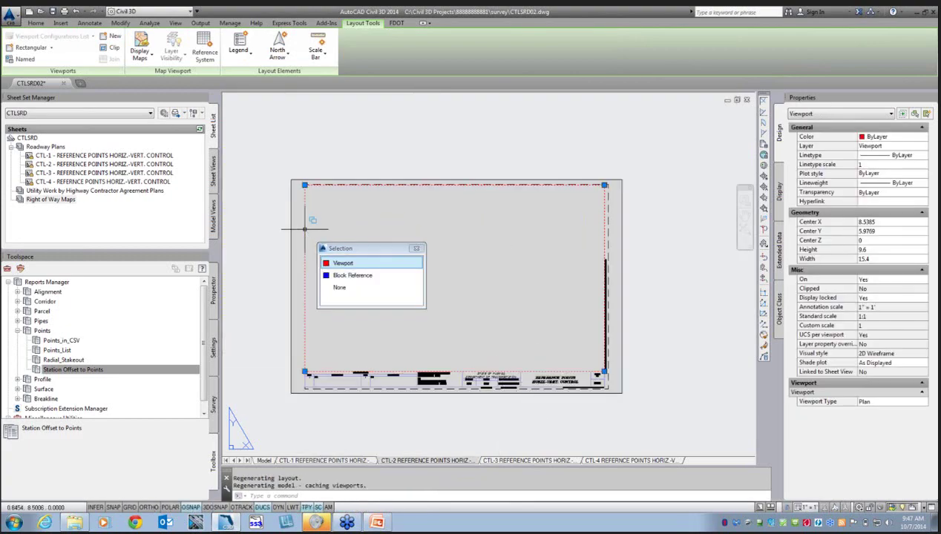
{"action": "left_click", "coordinate": [342, 264]}
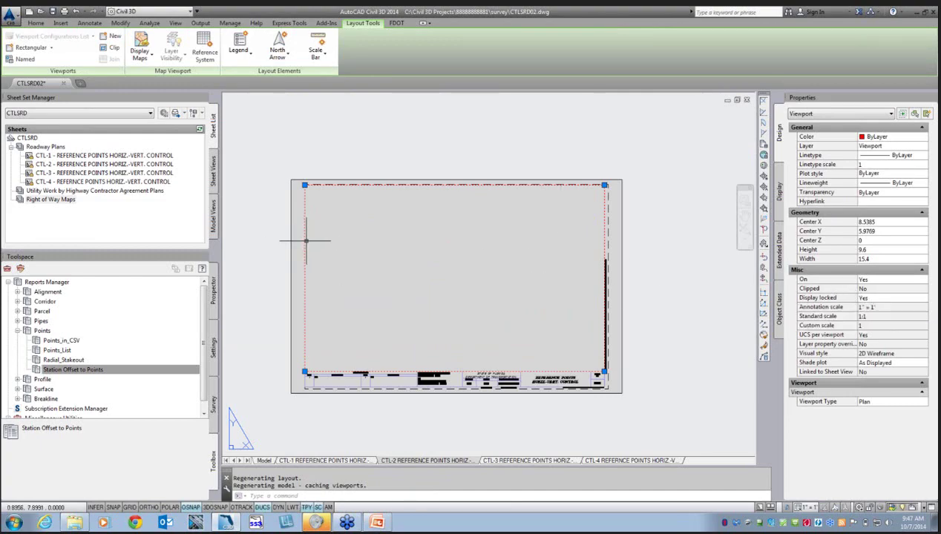
{"action": "left_click", "coordinate": [305, 240]}
{"action": "left_click", "coordinate": [337, 275]}
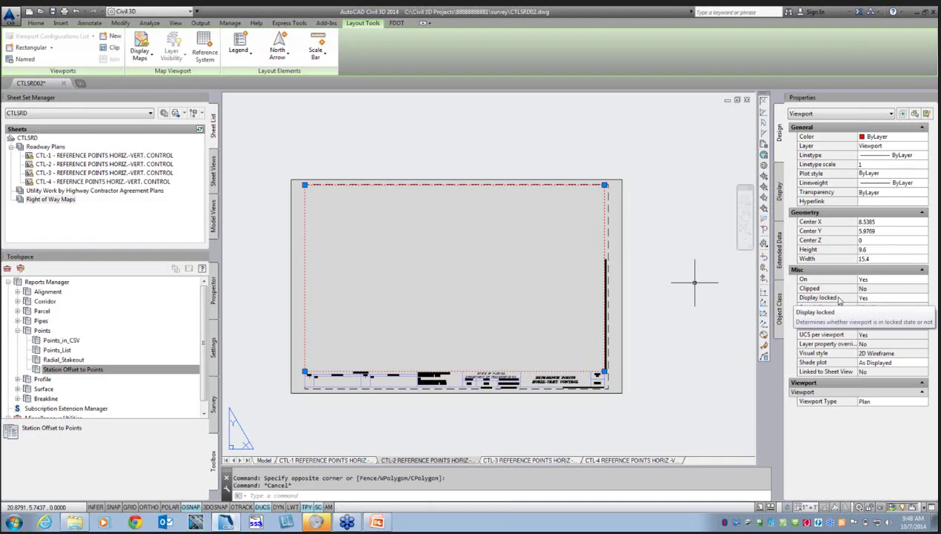
{"action": "left_click", "coordinate": [868, 298]}
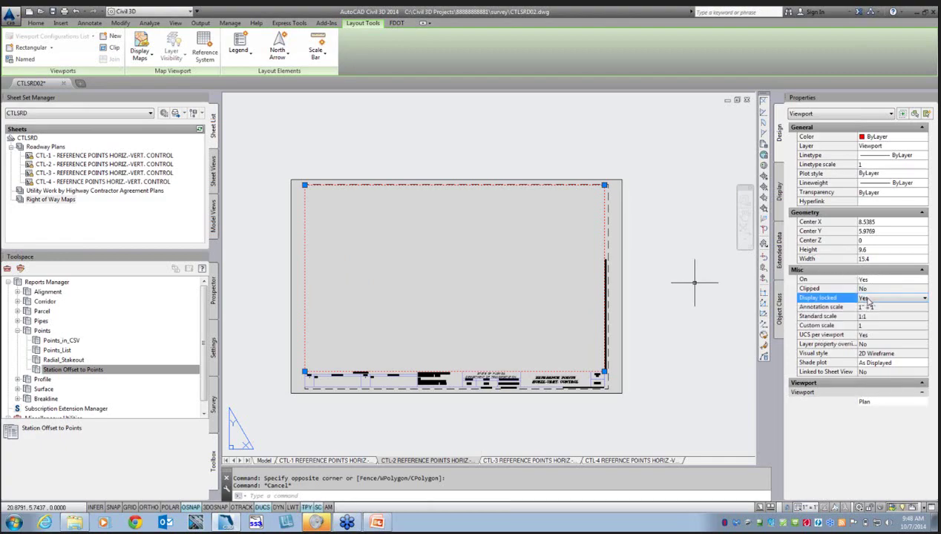
{"action": "left_click", "coordinate": [923, 298]}
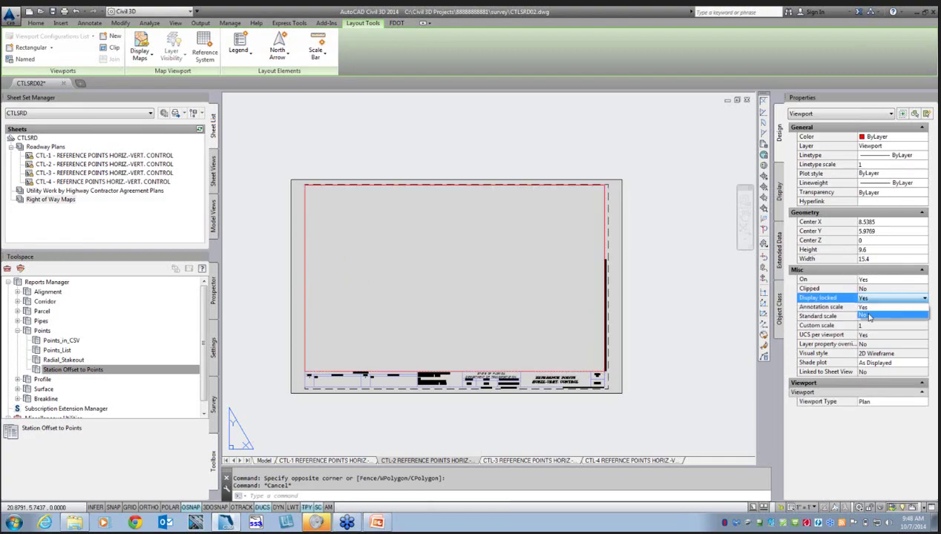
{"action": "left_click", "coordinate": [865, 316]}
{"action": "left_click", "coordinate": [861, 297]}
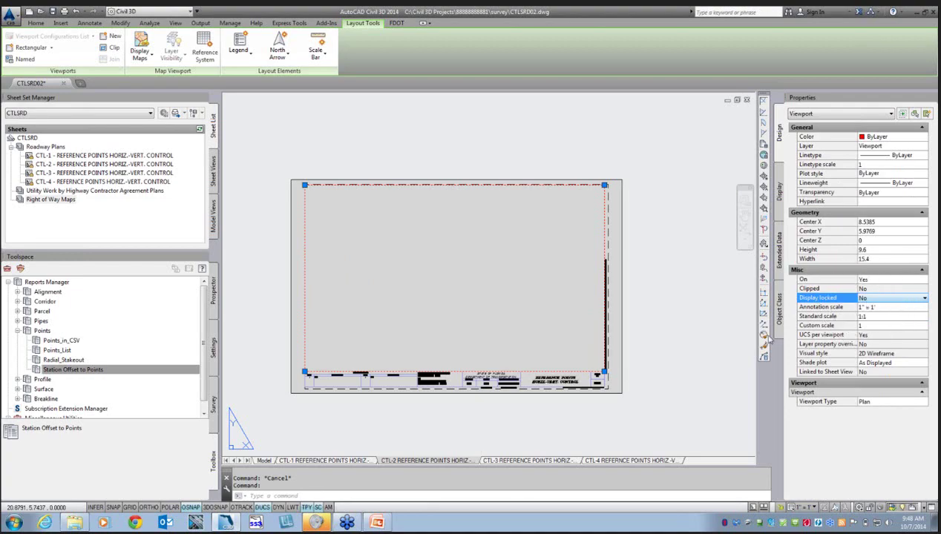
Activate the viewport and zoom extents to show the whole survey drawing.
{"action": "double_click", "coordinate": [503, 289]}
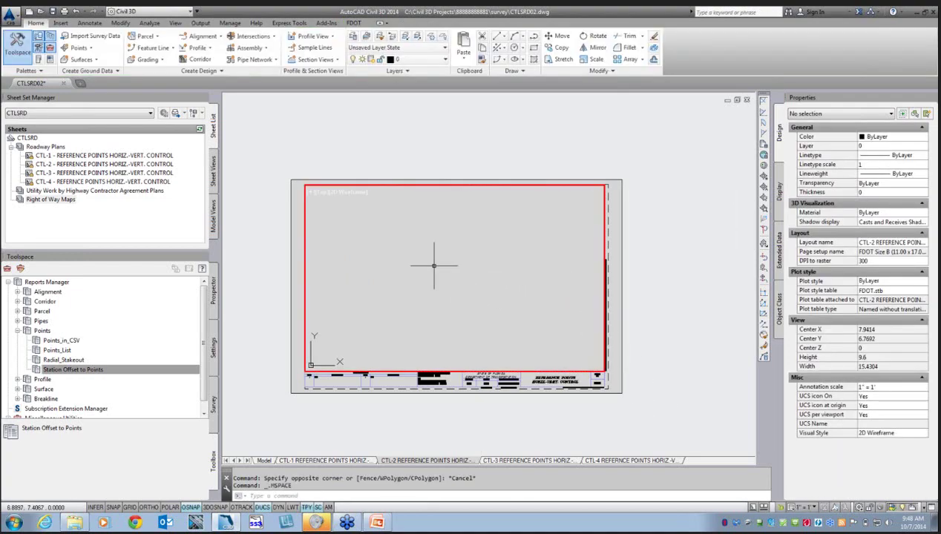
{"action": "scroll", "coordinate": [434, 266], "scroll_direction": "down", "scroll_amount": 2}
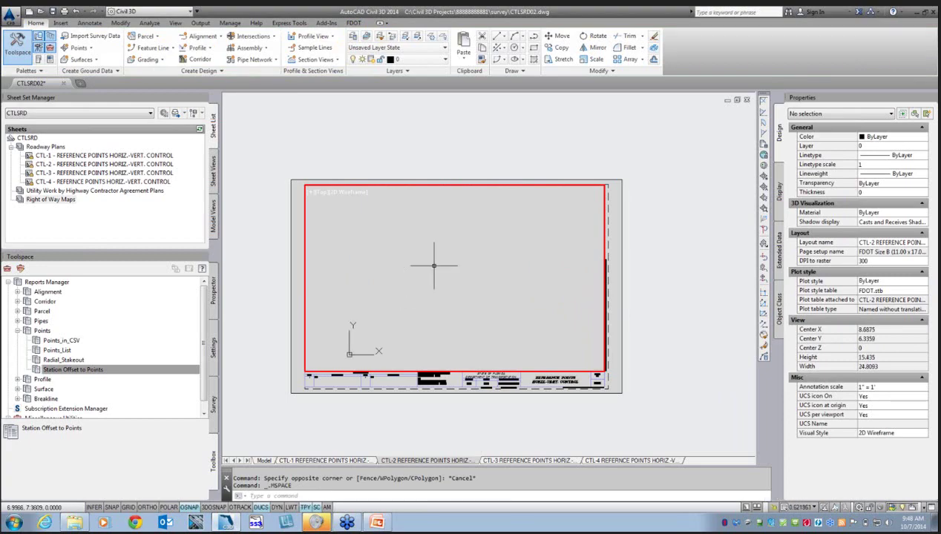
{"action": "middle_click", "coordinate": [435, 266]}
{"action": "middle_click", "coordinate": [435, 266]}
{"action": "scroll", "coordinate": [421, 260], "scroll_direction": "down", "scroll_amount": 2}
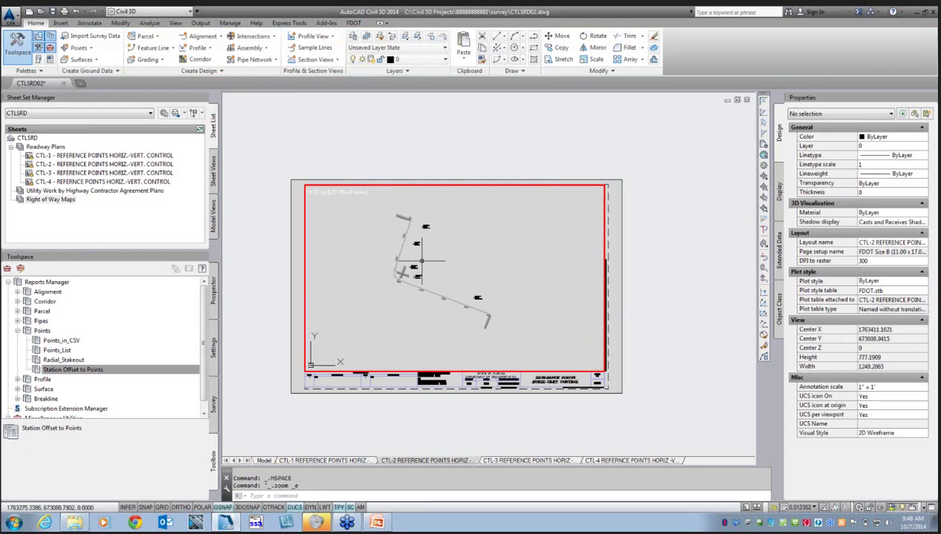
{"action": "scroll", "coordinate": [421, 261], "scroll_direction": "up", "scroll_amount": 2}
{"action": "scroll", "coordinate": [423, 263], "scroll_direction": "down", "scroll_amount": 1}
{"action": "scroll", "coordinate": [426, 268], "scroll_direction": "up", "scroll_amount": 1}
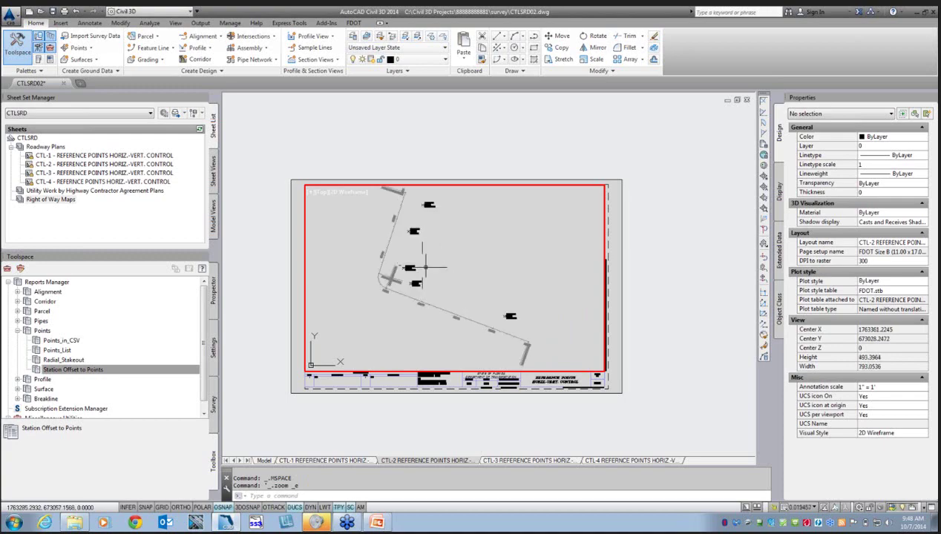
{"action": "scroll", "coordinate": [428, 269], "scroll_direction": "down", "scroll_amount": 2}
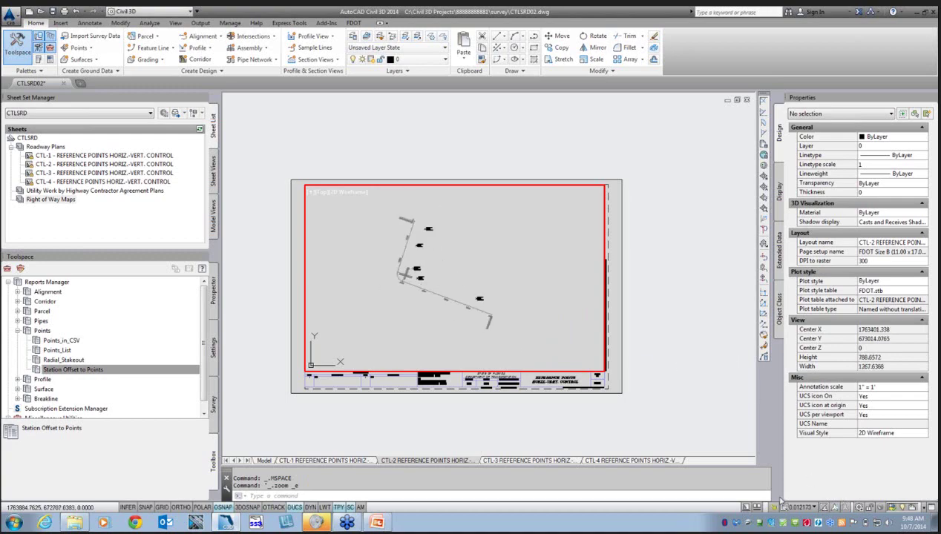
Set the viewport scale to 1"=50' and center the alignment and points.
{"action": "left_click", "coordinate": [814, 507]}
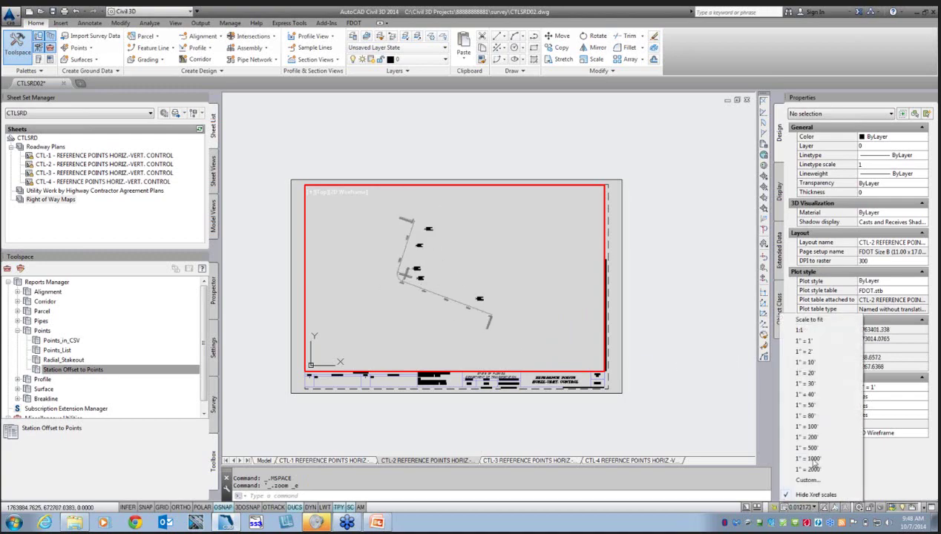
{"action": "left_click", "coordinate": [807, 406]}
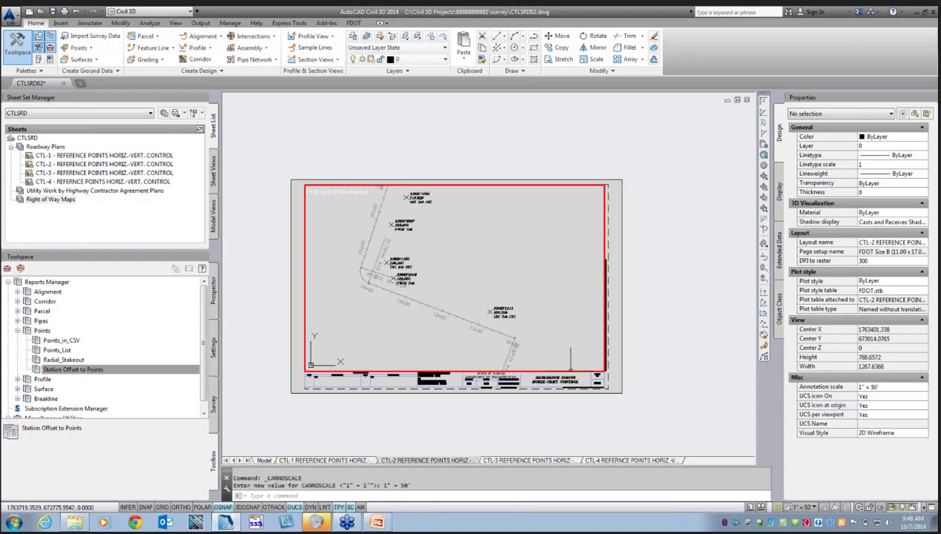
{"action": "mouse_move", "coordinate": [475, 268]}
{"action": "middle_mouse_down"}
{"action": "mouse_move", "coordinate": [500, 291]}
{"action": "mouse_move", "coordinate": [503, 276]}
{"action": "mouse_move", "coordinate": [495, 281]}
{"action": "middle_mouse_up"}
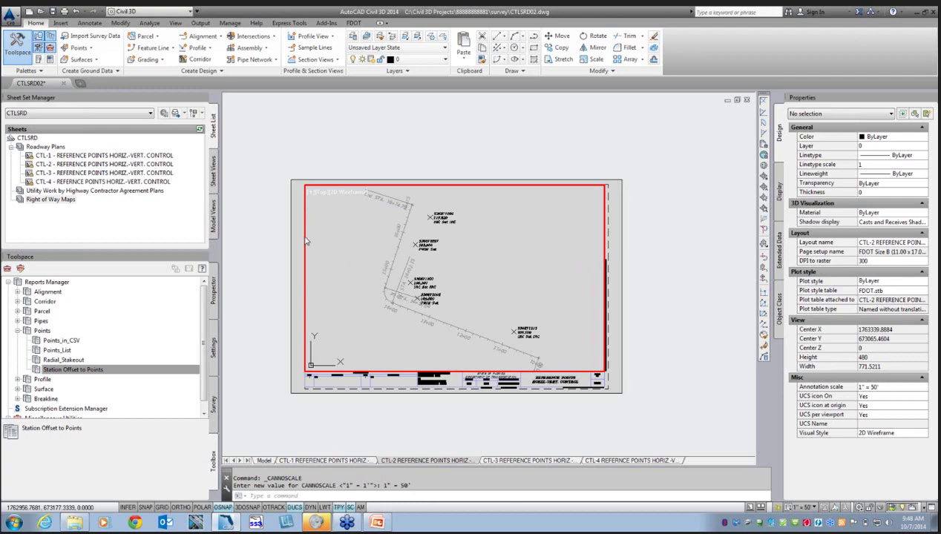
From paper space, set the viewport's Display locked to Yes and verify the view stays fixed.
{"action": "double_click", "coordinate": [299, 239]}
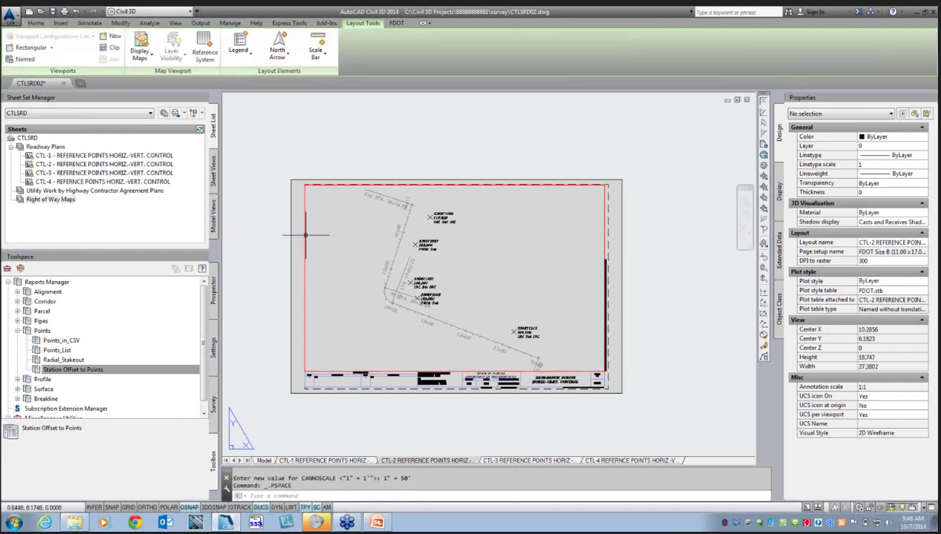
{"action": "left_click", "coordinate": [305, 238]}
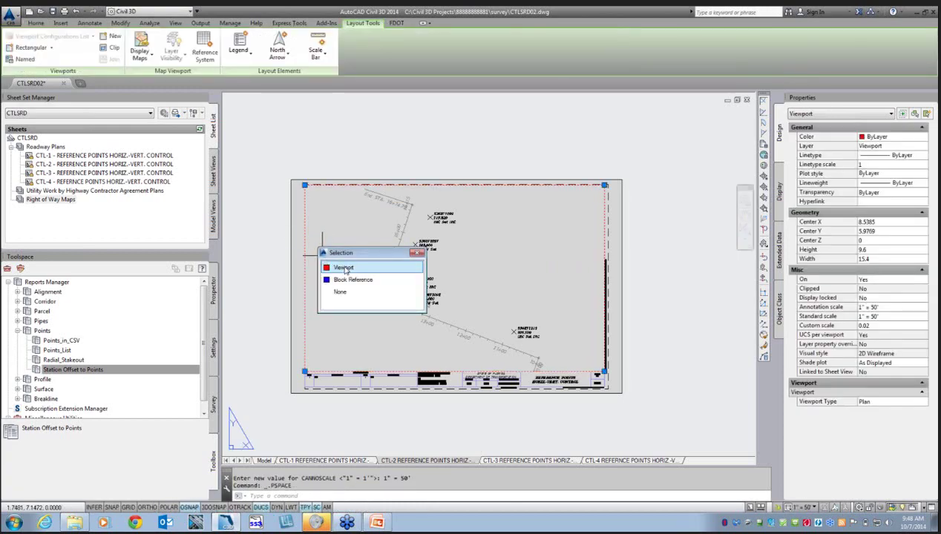
{"action": "left_click", "coordinate": [344, 269]}
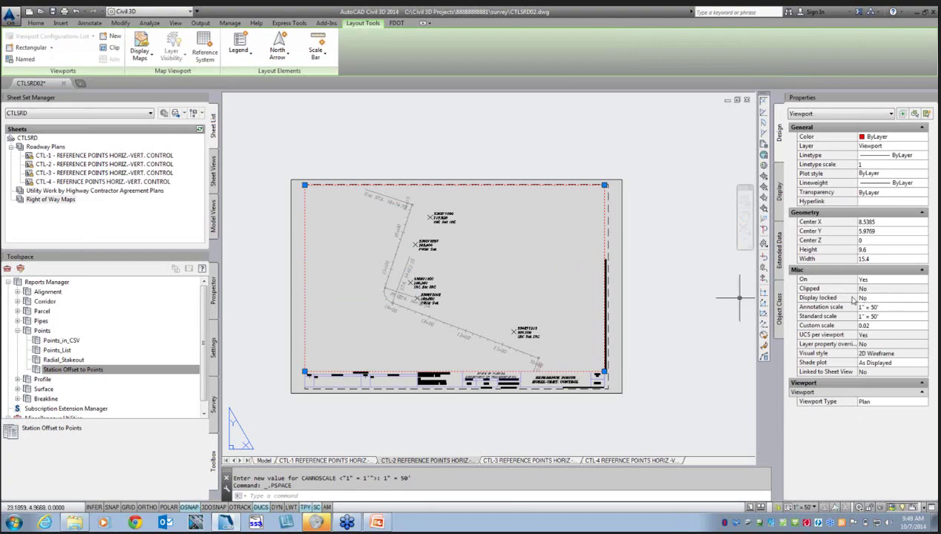
{"action": "left_click", "coordinate": [862, 297]}
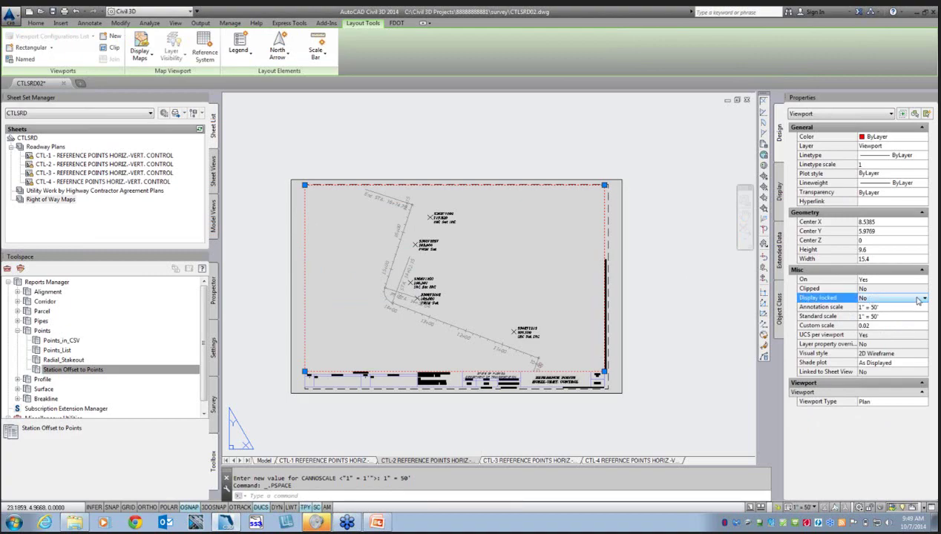
{"action": "left_click", "coordinate": [918, 298]}
{"action": "left_click", "coordinate": [891, 305]}
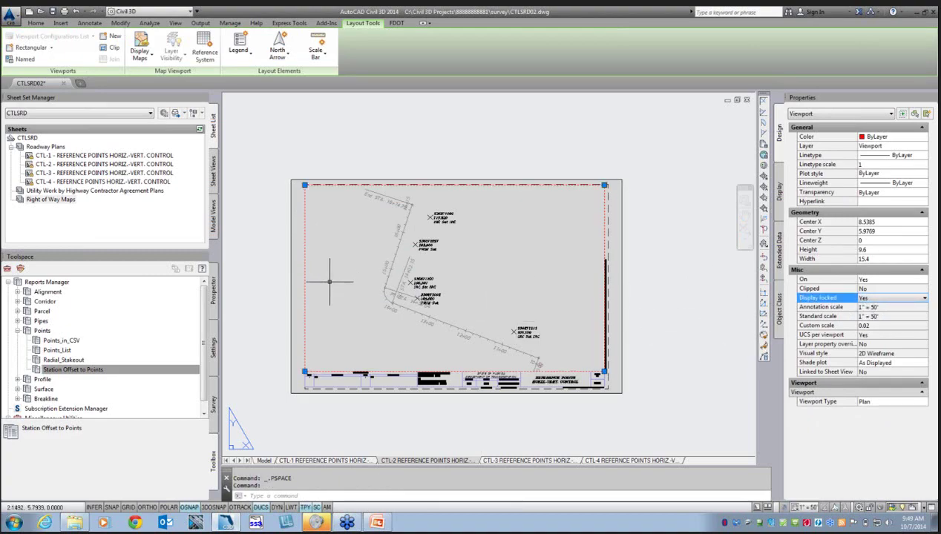
{"action": "left_click", "coordinate": [296, 256]}
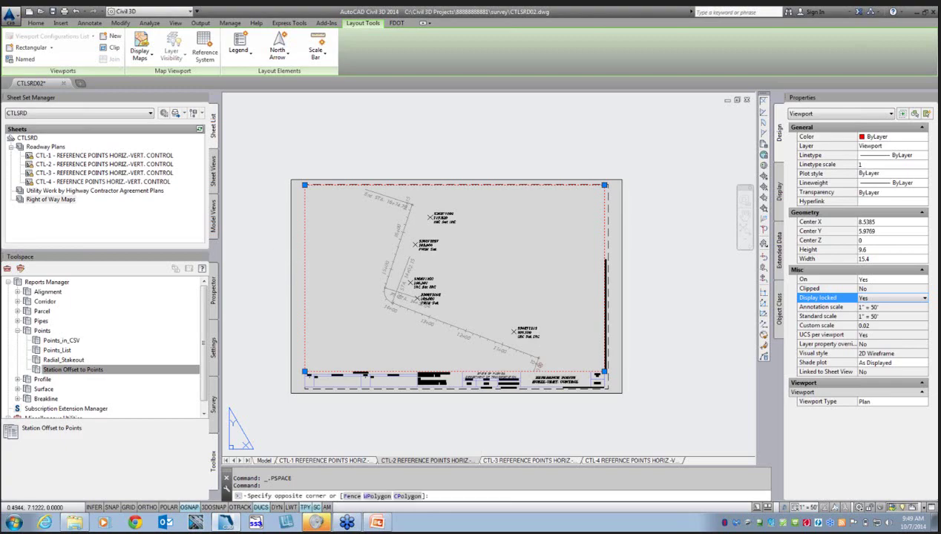
{"action": "double_click", "coordinate": [342, 252]}
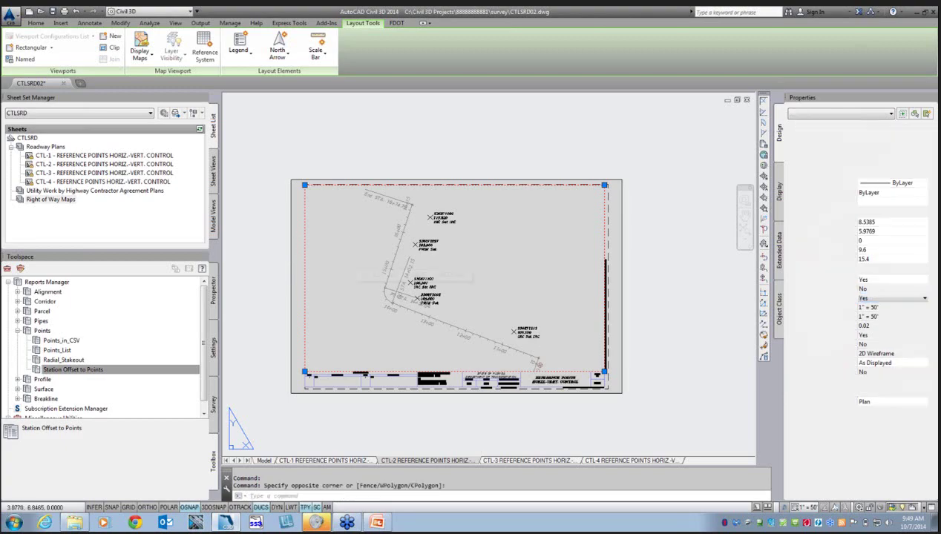
{"action": "scroll", "coordinate": [363, 264], "scroll_direction": "up", "scroll_amount": 2}
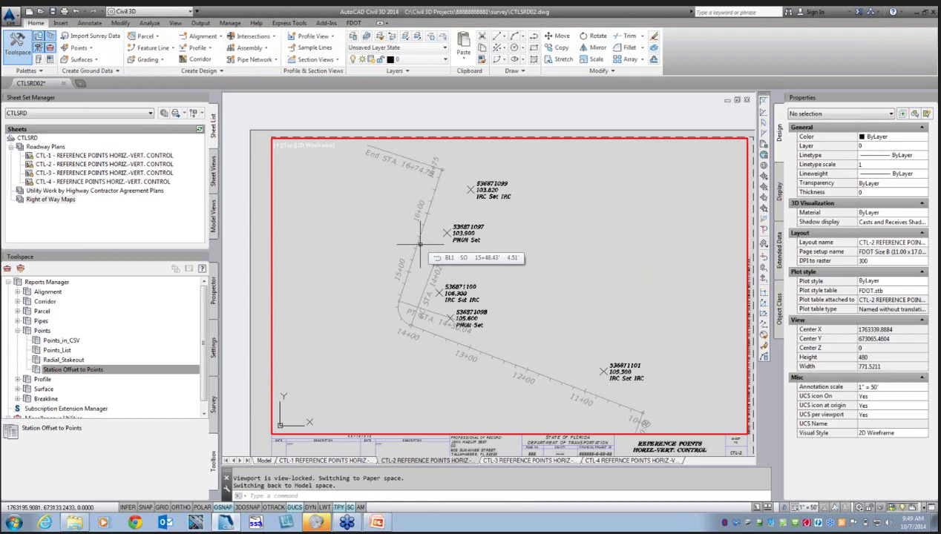
Save the CTLSRD02 drawing with QSAVE from the Quick Access Toolbar.
{"action": "mouse_move", "coordinate": [445, 233]}
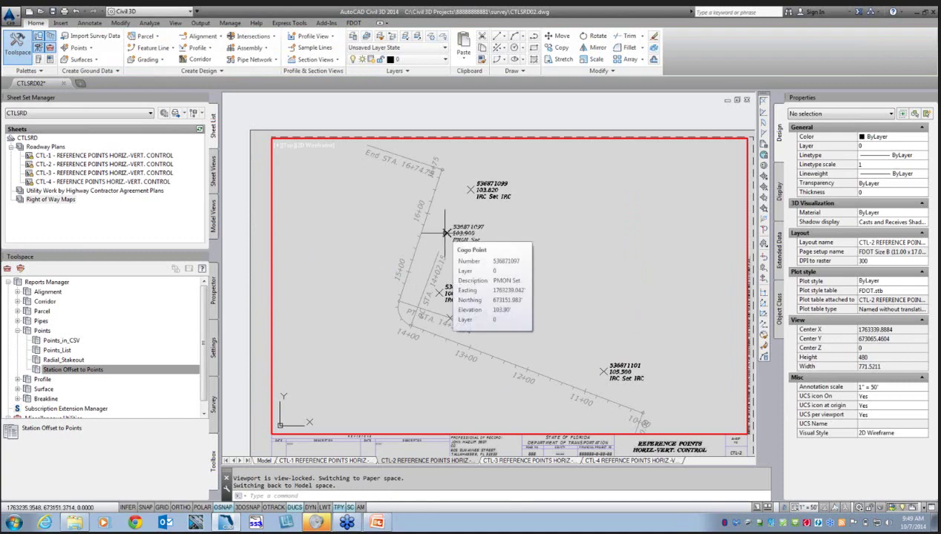
{"action": "left_click", "coordinate": [53, 12]}
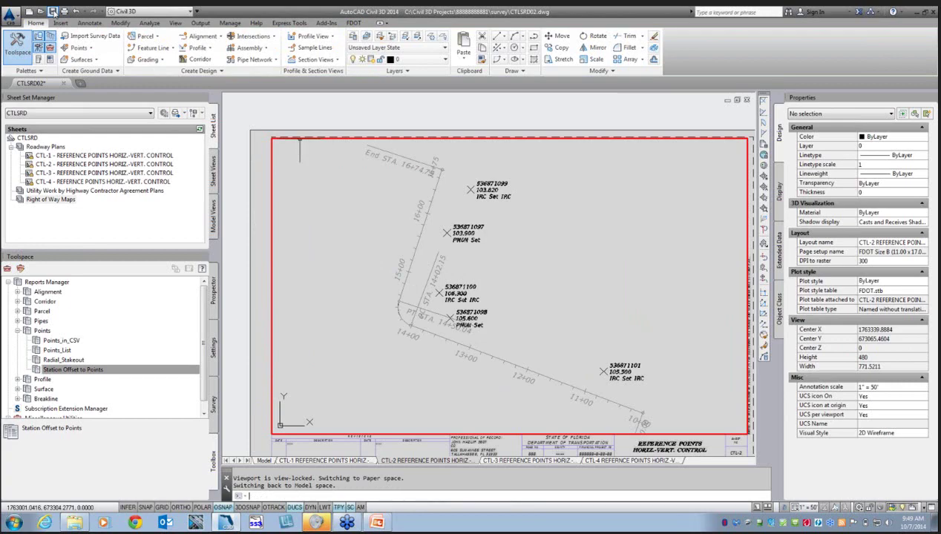
{"action": "left_click", "coordinate": [53, 12]}
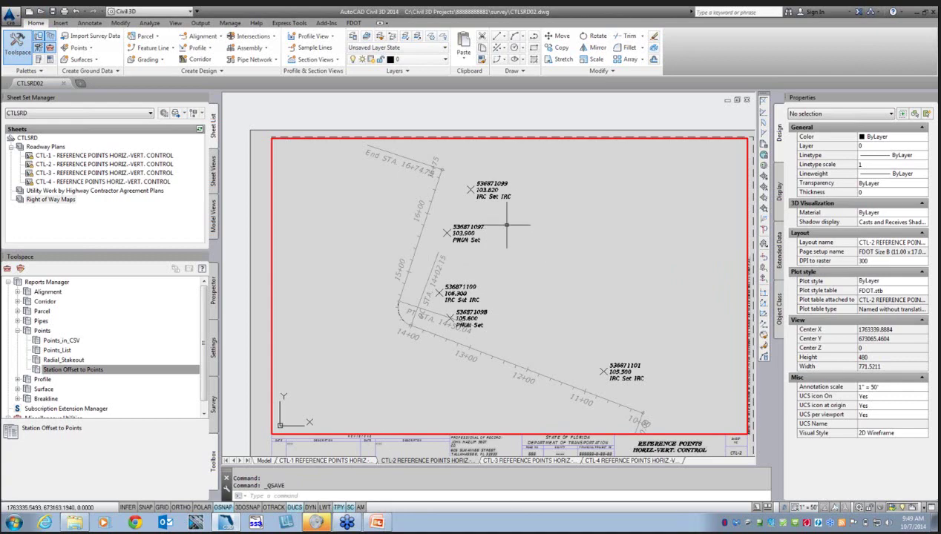
{"action": "mouse_move", "coordinate": [506, 227]}
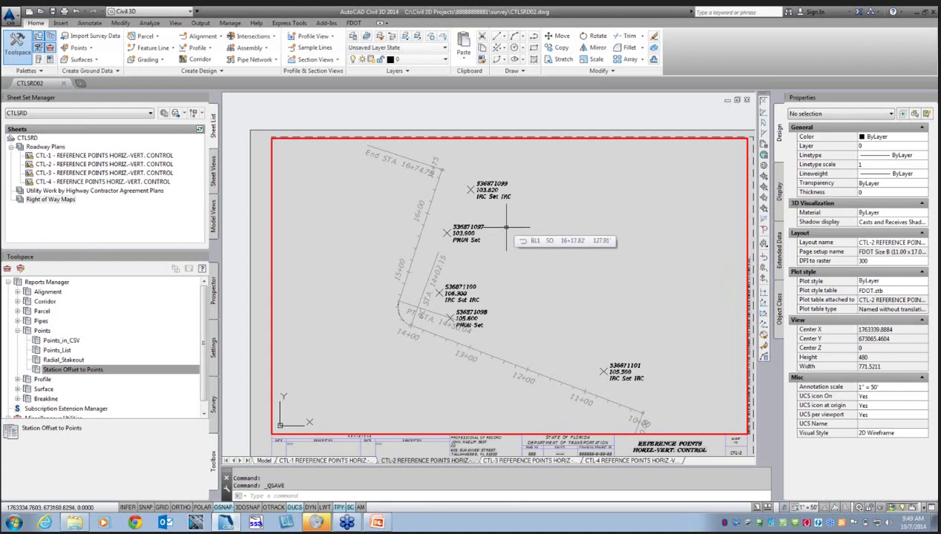